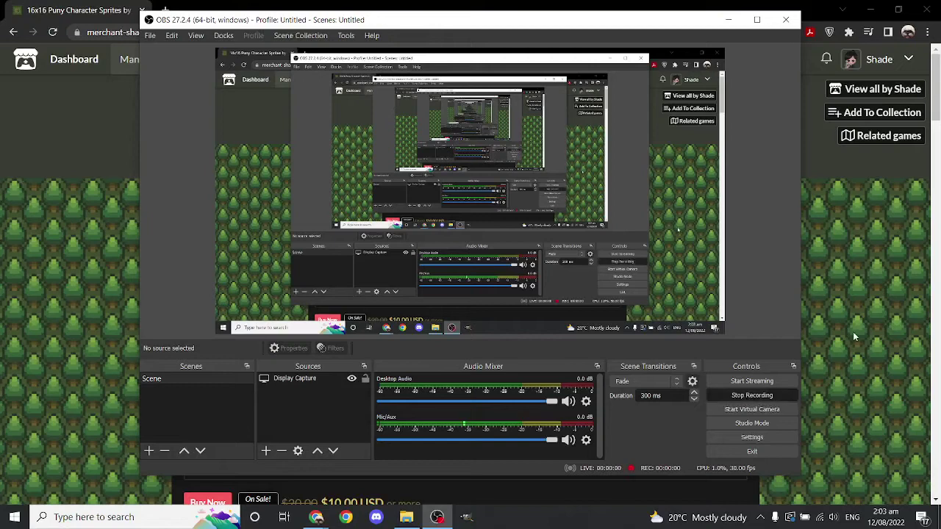
# Open the Animation Preview folder inside the PUNY CHARACTERS folder in File Explorer
pyautogui.click(854, 336)
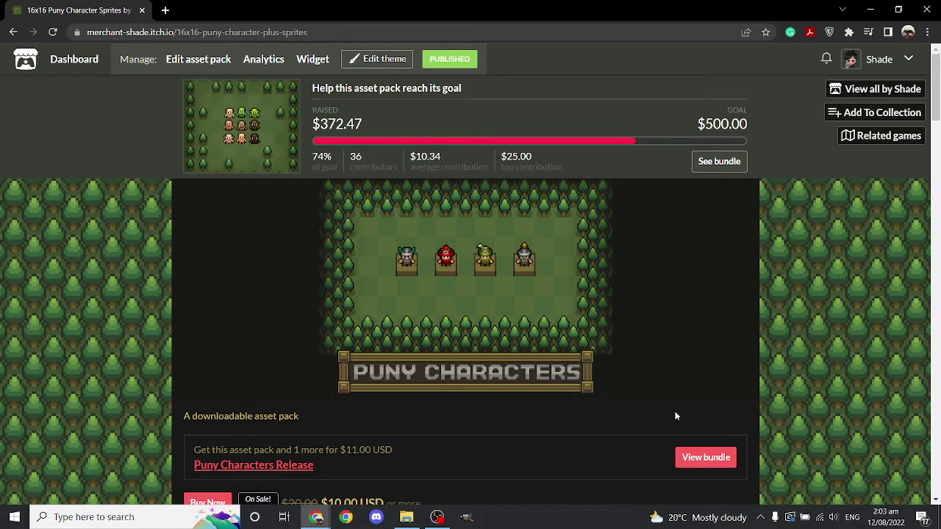
pyautogui.click(410, 520)
pyautogui.doubleClick(332, 189)
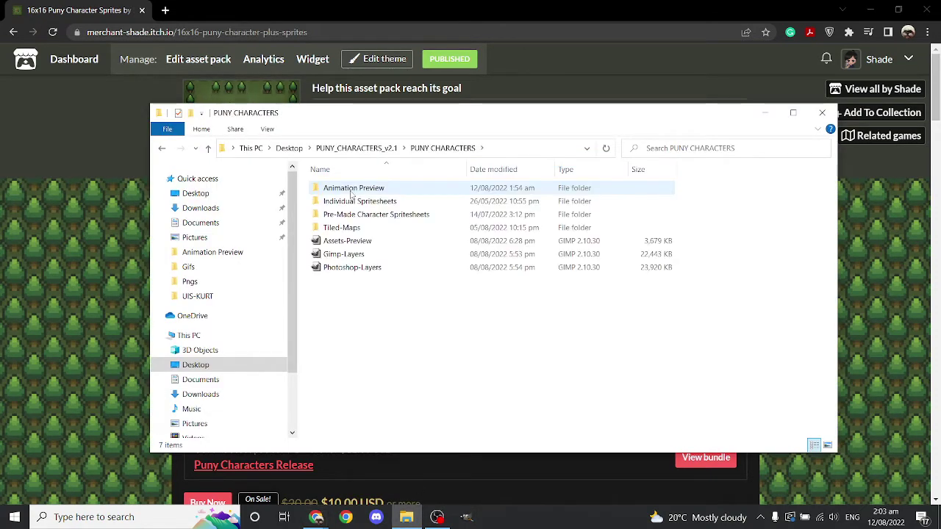
pyautogui.doubleClick(352, 189)
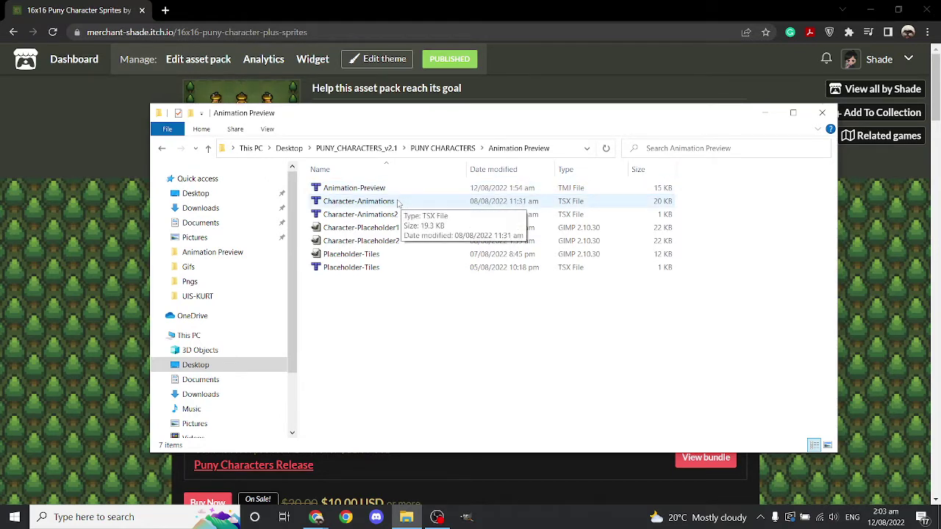
# Open the Animation-Preview TMJ file with Tiled
pyautogui.click(386, 191)
pyautogui.rightClick(386, 191)
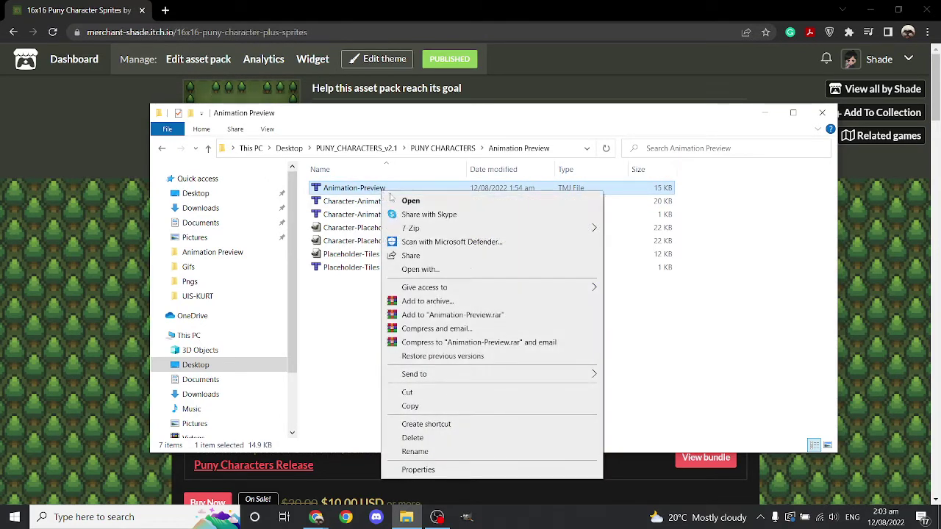
pyautogui.click(426, 270)
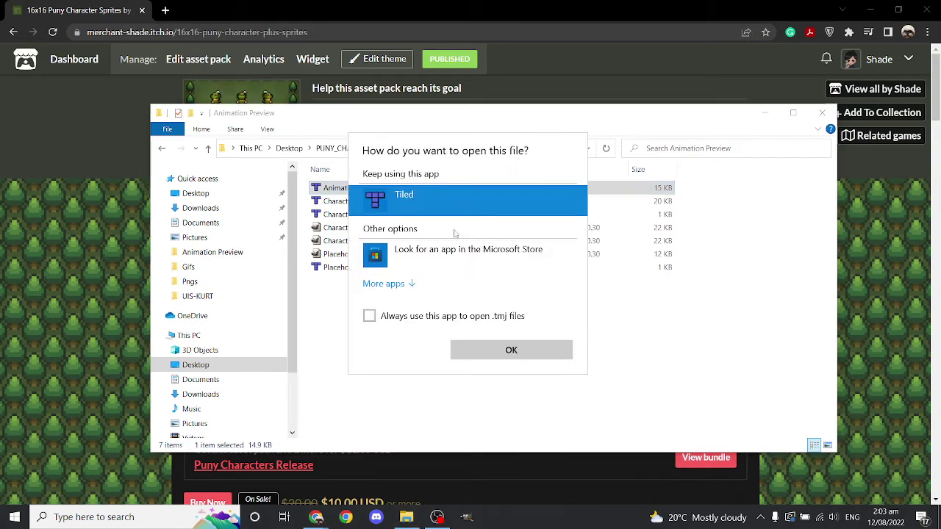
pyautogui.click(511, 352)
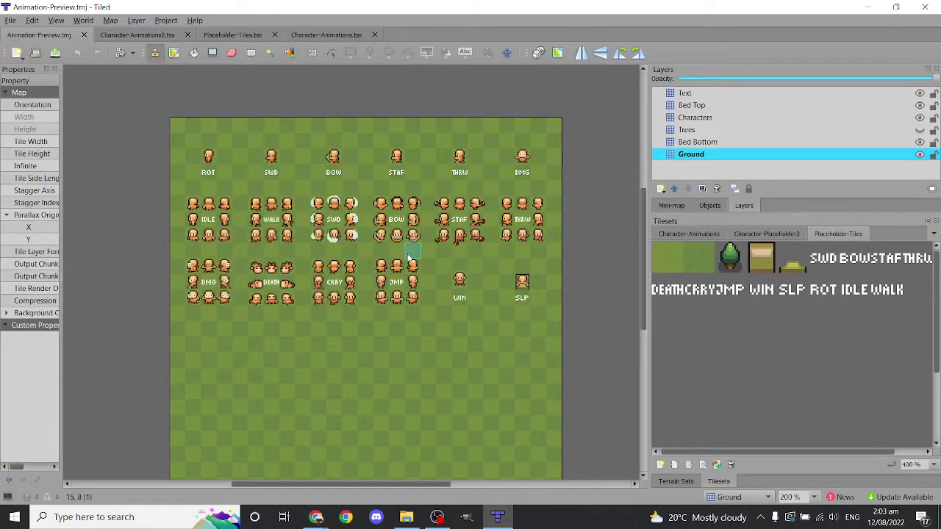
# Examine the character animations on the preview map and look through the Character-Animations2 and Character-Animations tilesets
pyautogui.moveTo(408, 255); pyautogui.dragTo(427, 210, button='middle')
pyautogui.press('r')
pyautogui.keyDown('ctrl'); pyautogui.scroll(-2, 337, 195); pyautogui.keyUp('ctrl')
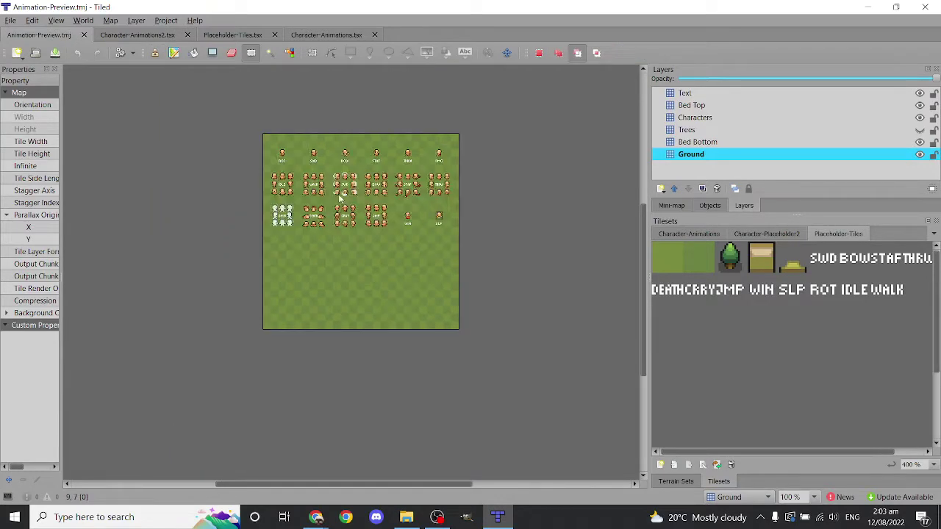
pyautogui.keyDown('ctrl'); pyautogui.scroll(1, 340, 197); pyautogui.keyUp('ctrl')
pyautogui.keyDown('ctrl'); pyautogui.scroll(1, 376, 187); pyautogui.keyUp('ctrl')
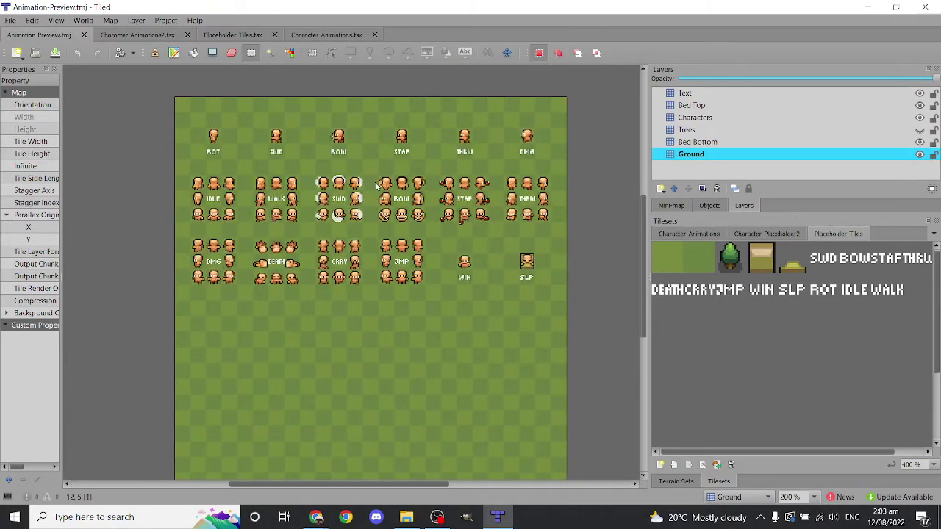
pyautogui.keyDown('ctrl'); pyautogui.scroll(-1, 376, 187); pyautogui.keyUp('ctrl')
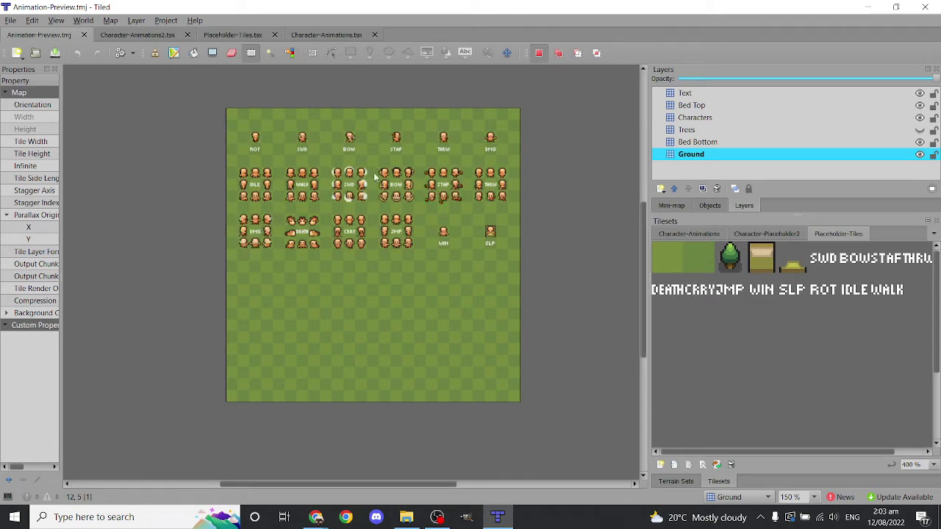
pyautogui.click(156, 36)
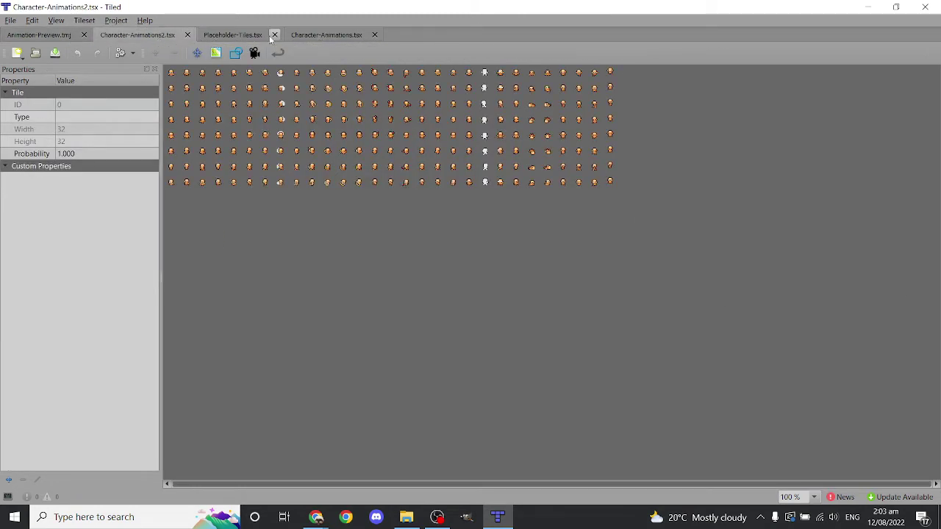
pyautogui.click(266, 35)
pyautogui.click(302, 37)
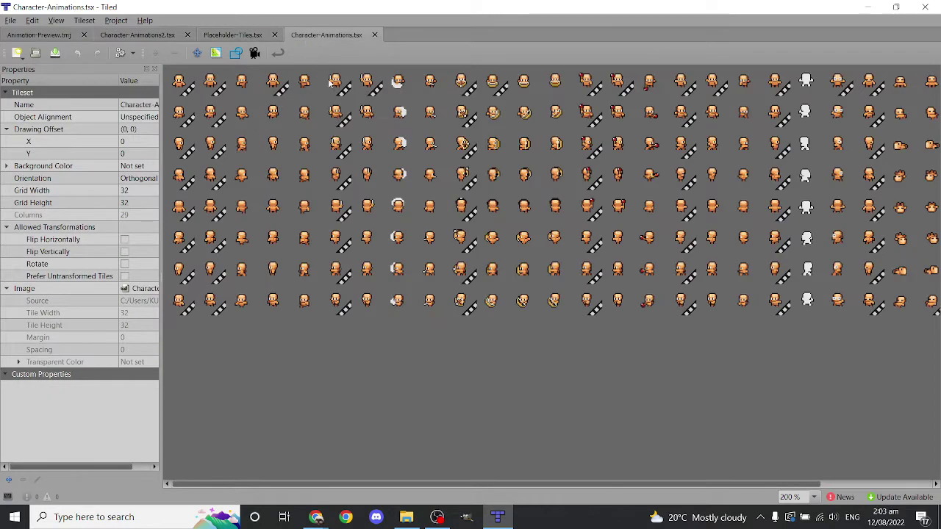
pyautogui.click(148, 37)
pyautogui.click(71, 34)
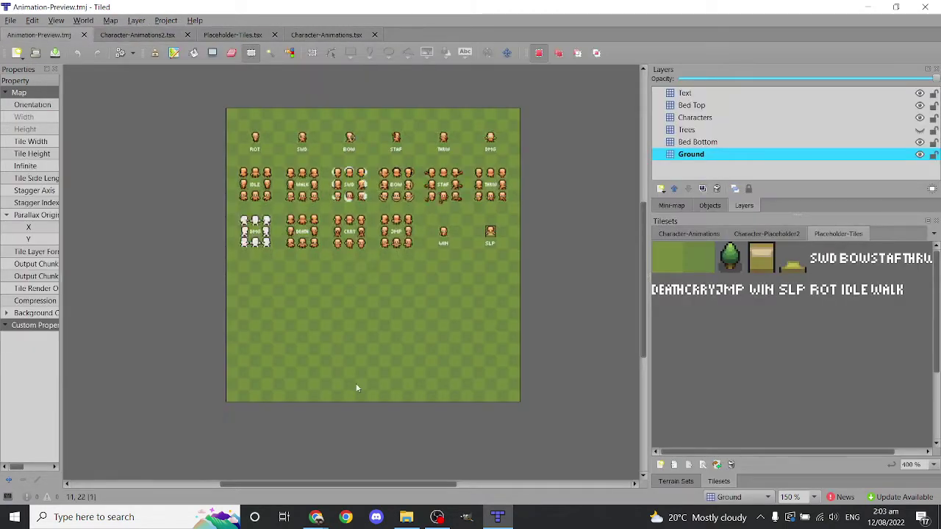
# Switch to File Explorer and open the Gimp-Layers file from the PUNY CHARACTERS folder in GIMP
pyautogui.click(406, 517)
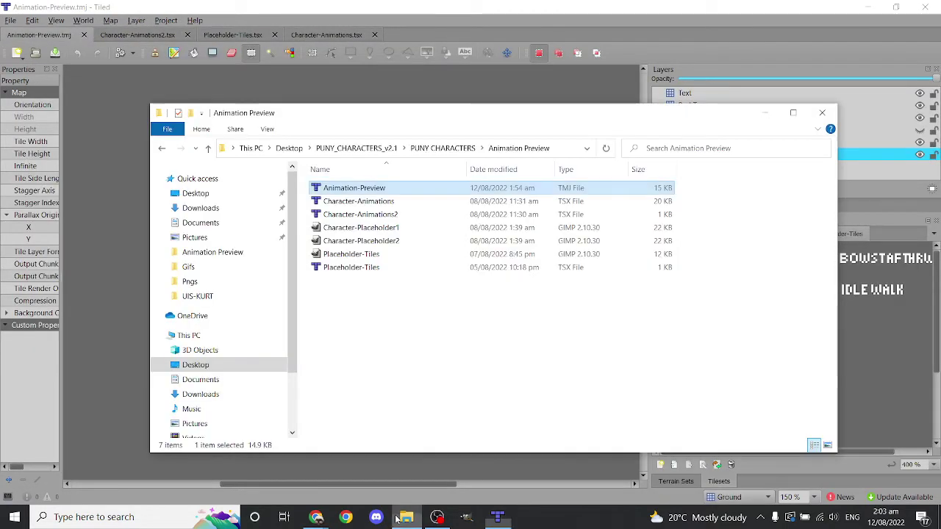
pyautogui.click(163, 148)
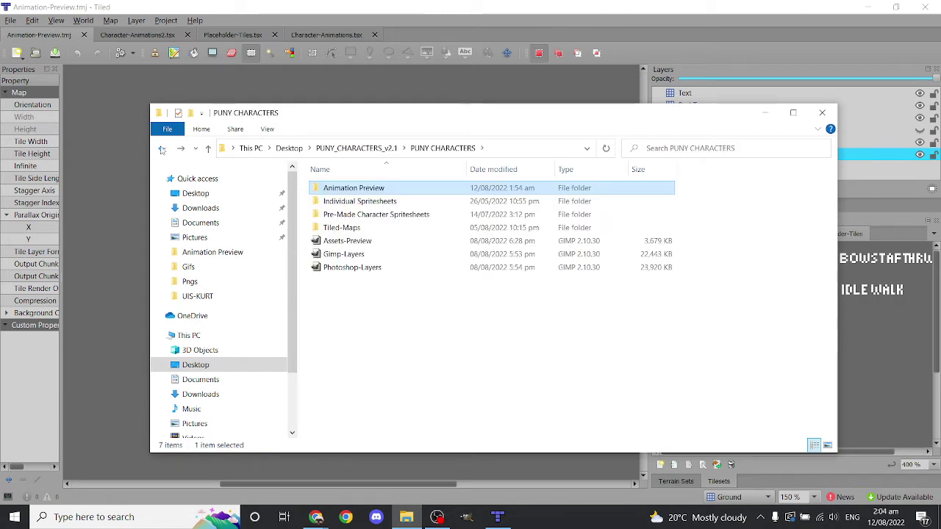
pyautogui.click(383, 257)
pyautogui.doubleClick(383, 256)
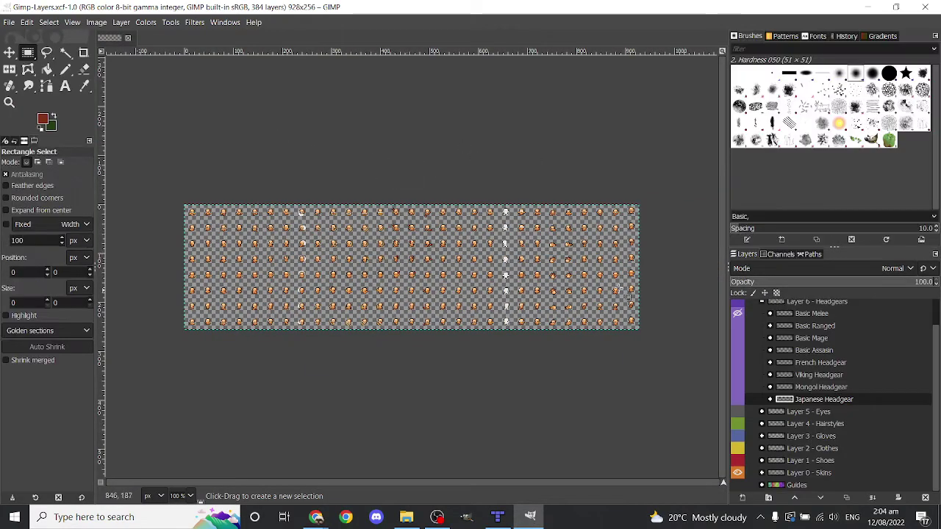
# Make the Layer 6 - Headgears group visible and show only the Basic Mage headgear within it
pyautogui.scroll(2, 751, 326)
pyautogui.click(761, 331)
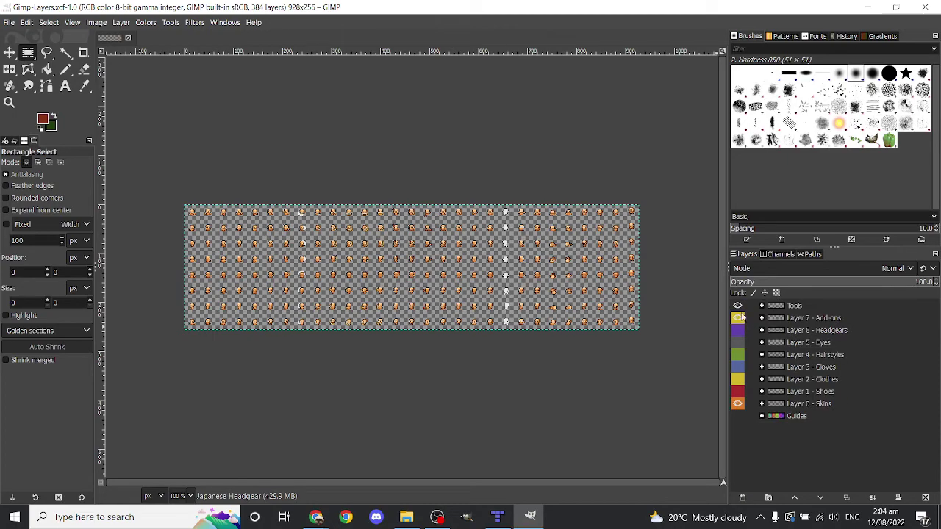
pyautogui.hscroll(-1, 312, 215)
pyautogui.keyDown('ctrl'); pyautogui.scroll(5, 367, 201); pyautogui.keyUp('ctrl')
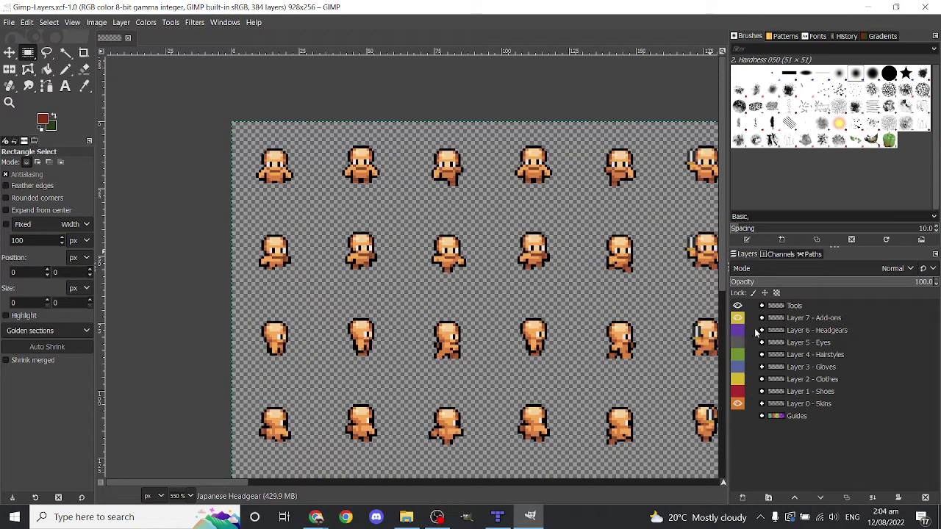
pyautogui.click(737, 330)
pyautogui.click(763, 331)
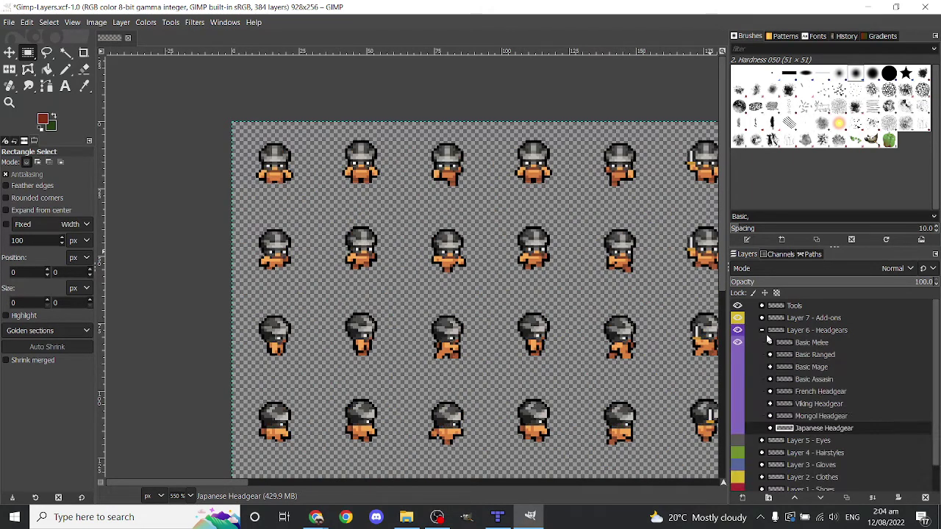
pyautogui.keyDown('shift'); pyautogui.click(737, 366); pyautogui.keyUp('shift')
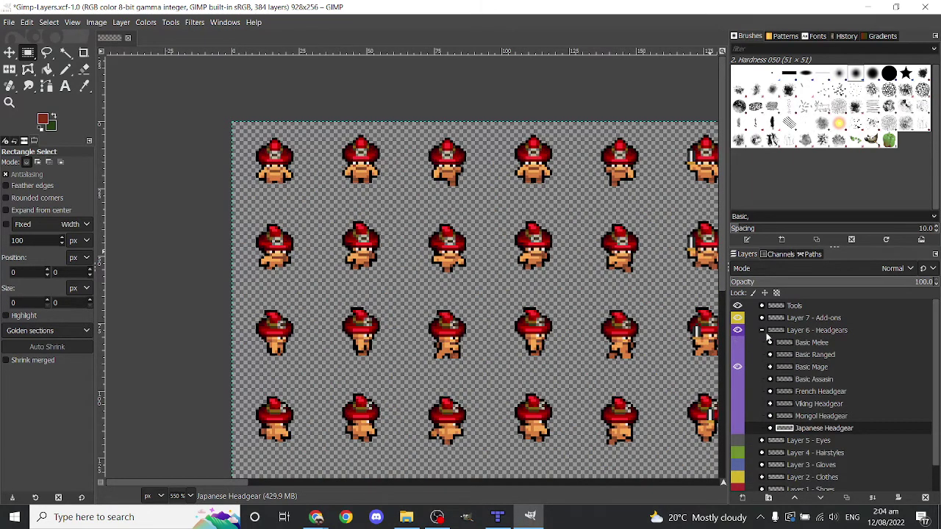
pyautogui.click(763, 331)
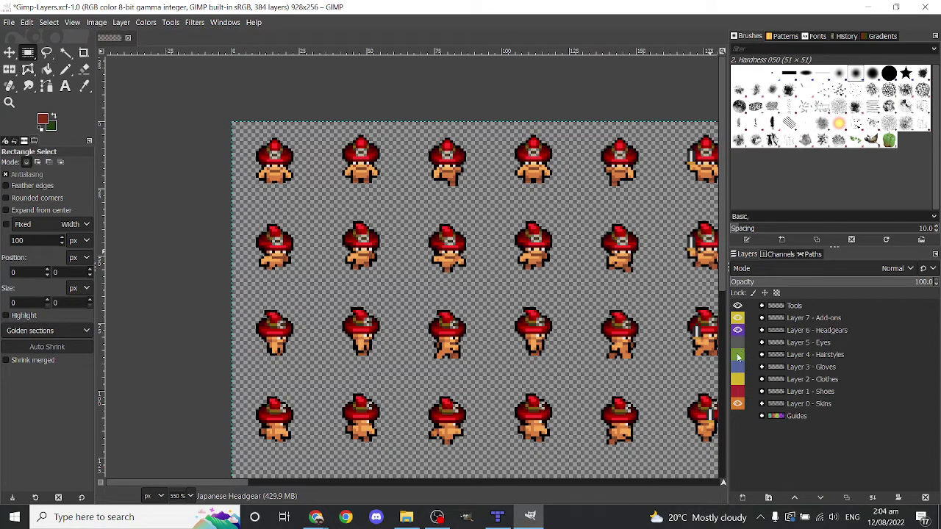
# Make the Hairstyles, Clothes and Shoes layer groups visible and keep the Gloves group hidden
pyautogui.click(738, 356)
pyautogui.click(736, 367)
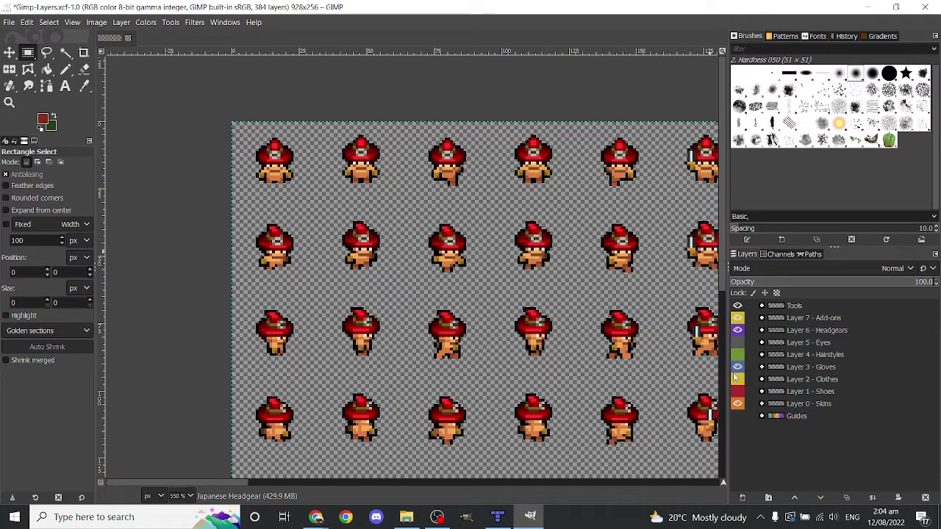
pyautogui.click(737, 355)
pyautogui.click(737, 379)
pyautogui.click(738, 367)
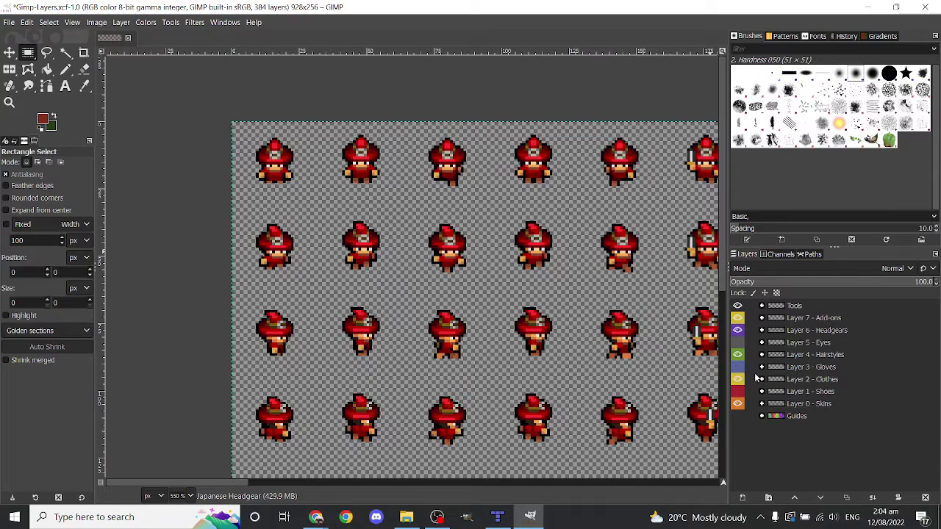
pyautogui.click(761, 379)
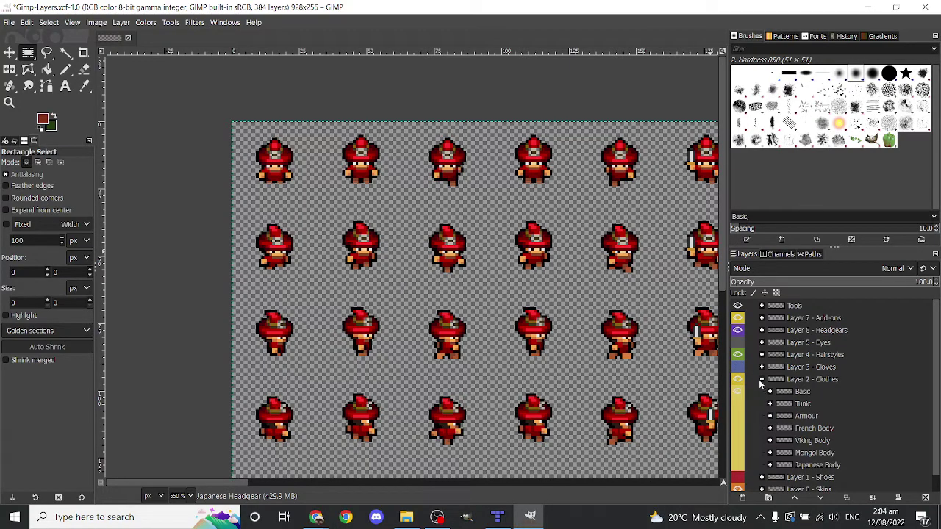
pyautogui.click(762, 379)
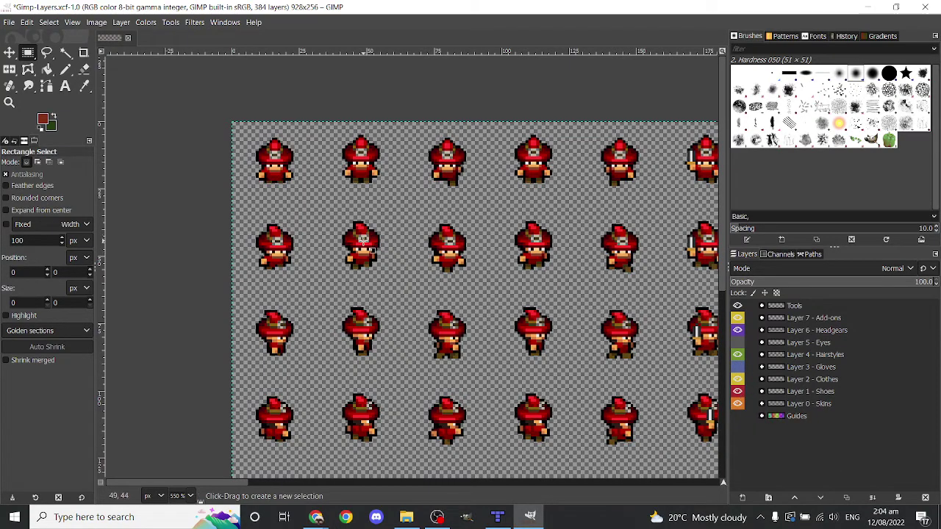
# Export the image over the existing Character-Placeholder1.png in the Animation Preview folder
pyautogui.keyDown('ctrl'); pyautogui.scroll(-3, 544, 271); pyautogui.keyUp('ctrl')
pyautogui.keyDown('ctrl'); pyautogui.scroll(-2, 544, 270); pyautogui.keyUp('ctrl')
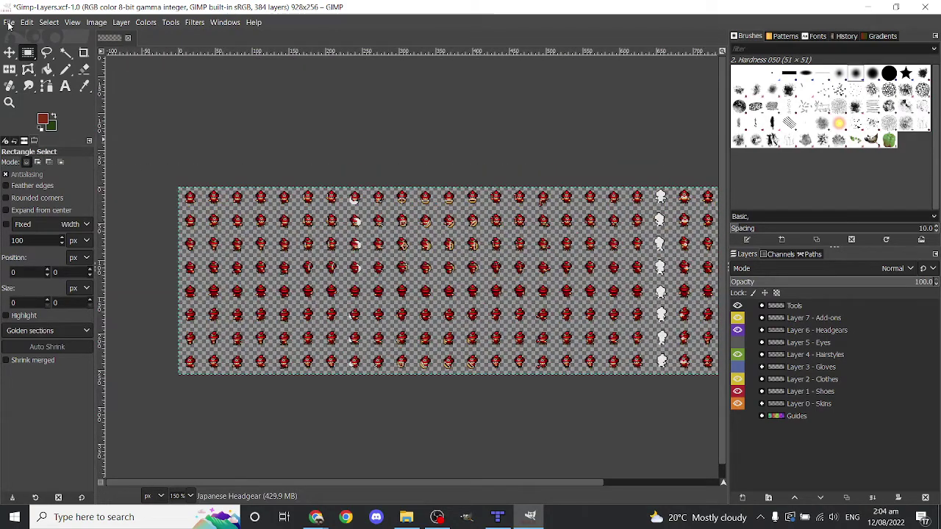
pyautogui.click(9, 22)
pyautogui.click(33, 210)
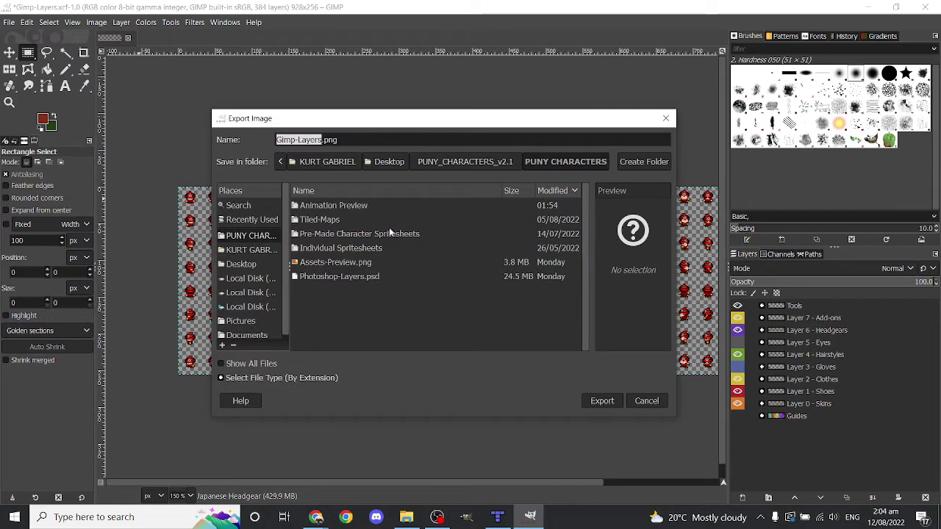
pyautogui.doubleClick(350, 208)
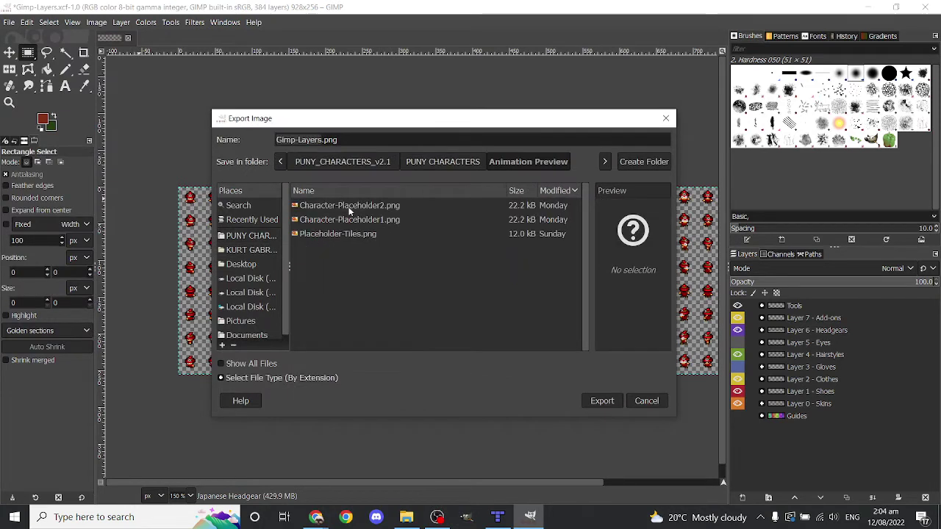
pyautogui.click(395, 221)
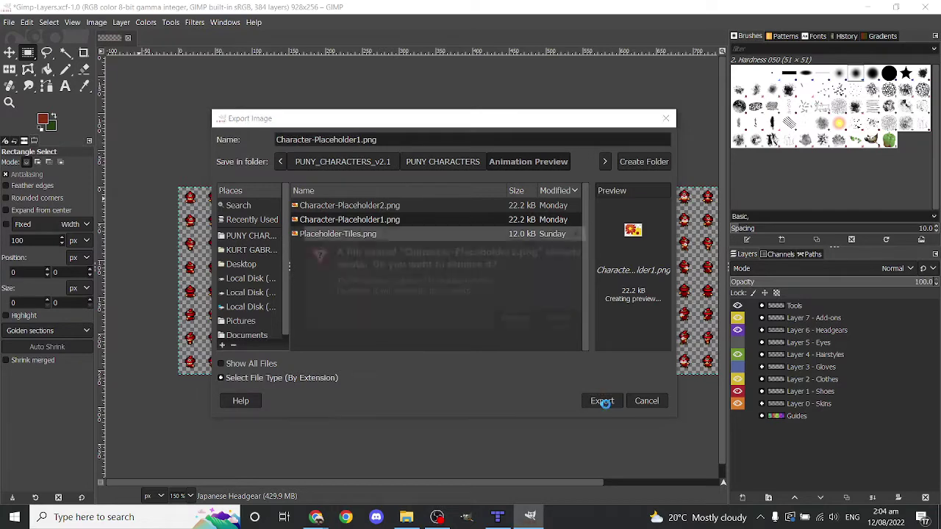
pyautogui.click(602, 401)
pyautogui.click(518, 320)
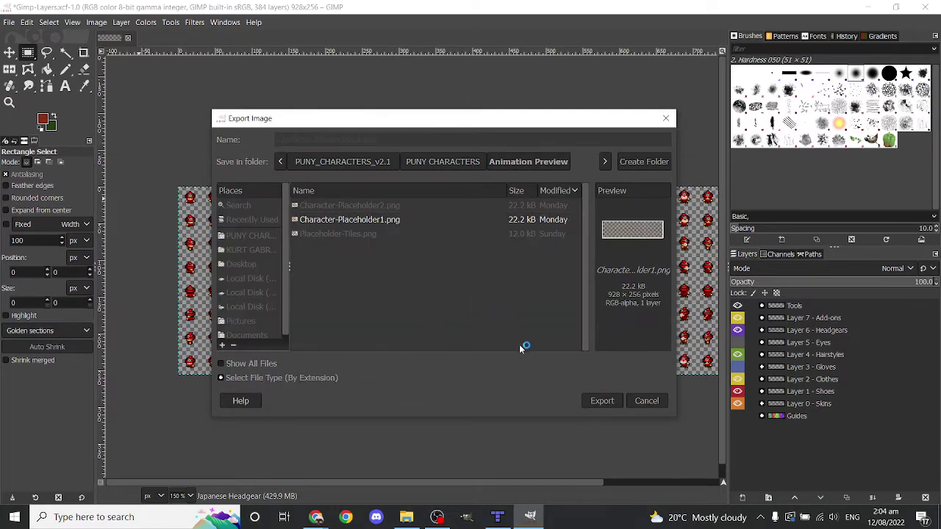
pyautogui.click(486, 401)
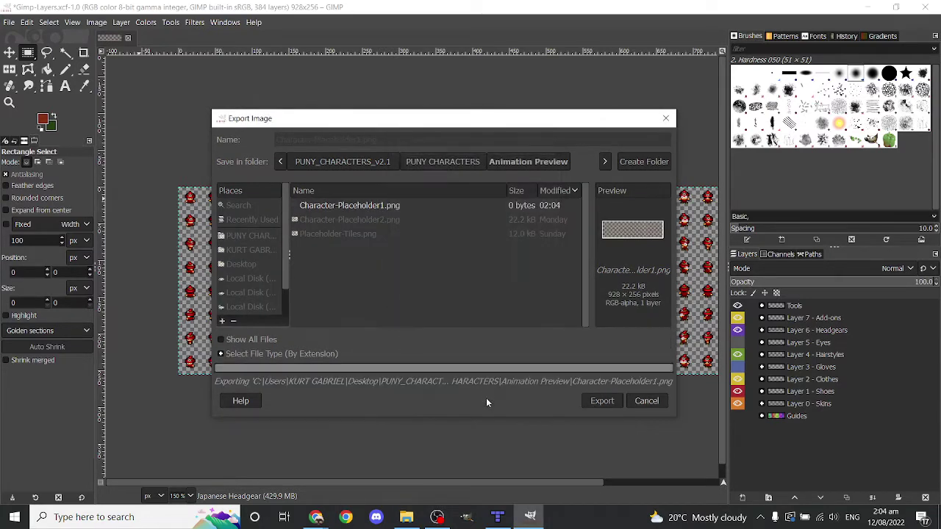
# Switch to Tiled and examine the red mage's animations on the Animation-Preview map
pyautogui.click(496, 517)
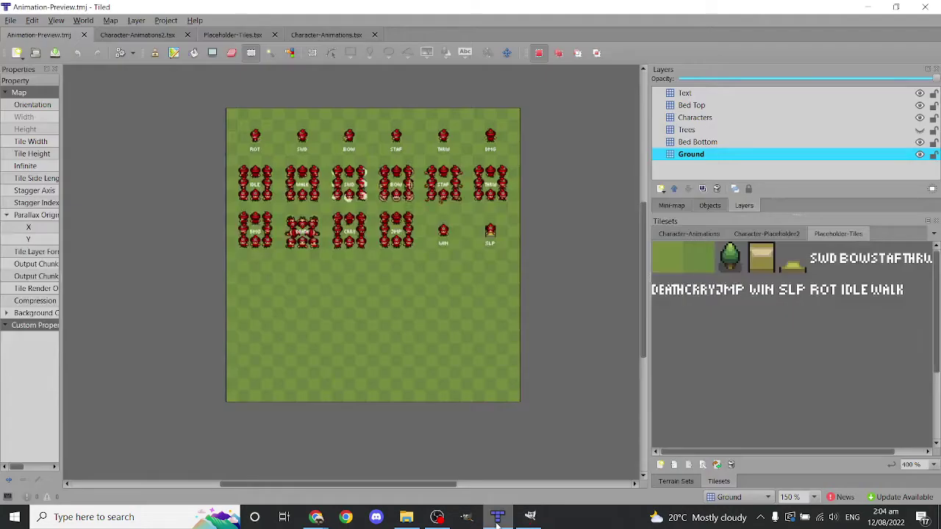
pyautogui.keyDown('ctrl'); pyautogui.scroll(3, 351, 207); pyautogui.keyUp('ctrl')
pyautogui.scroll(3, 312, 197)
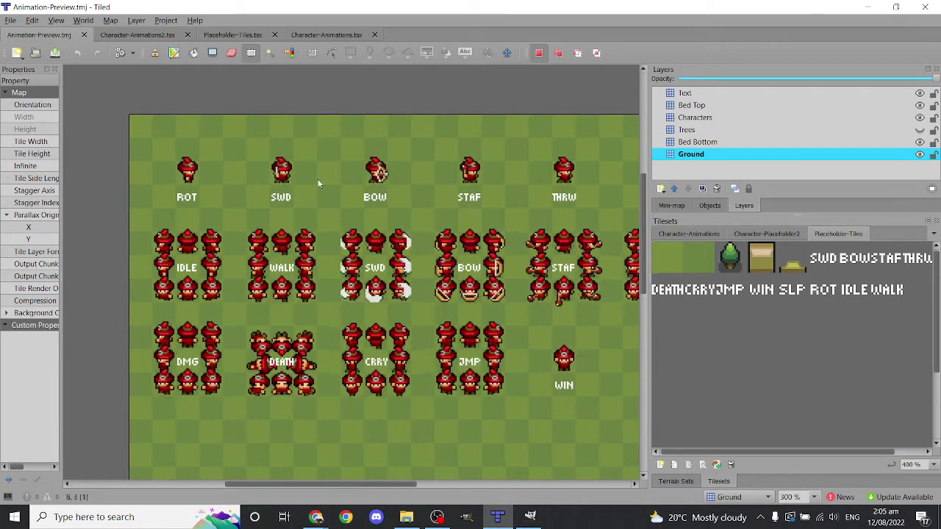
pyautogui.keyDown('ctrl'); pyautogui.scroll(-1, 411, 250); pyautogui.keyUp('ctrl')
pyautogui.keyDown('ctrl'); pyautogui.scroll(1, 410, 250); pyautogui.keyUp('ctrl')
pyautogui.keyDown('ctrl'); pyautogui.scroll(-1, 408, 220); pyautogui.keyUp('ctrl')
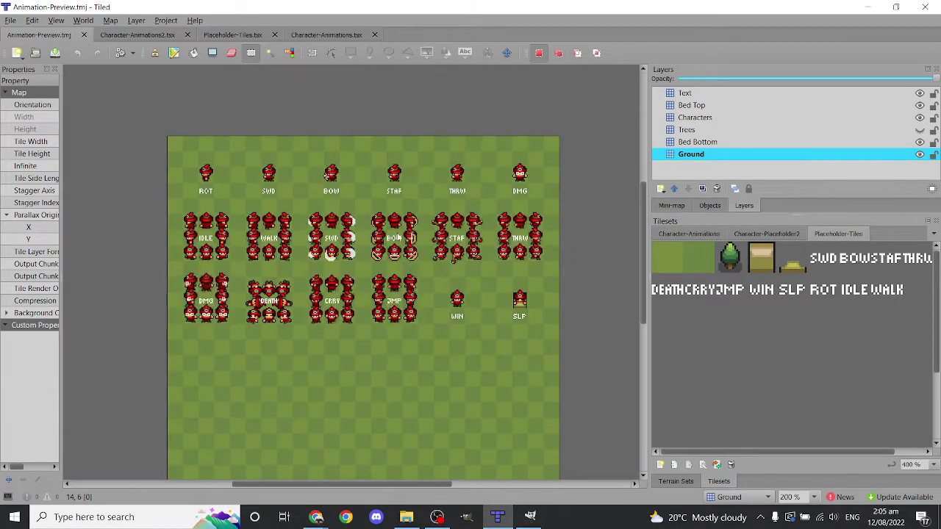
pyautogui.scroll(-1, 404, 198)
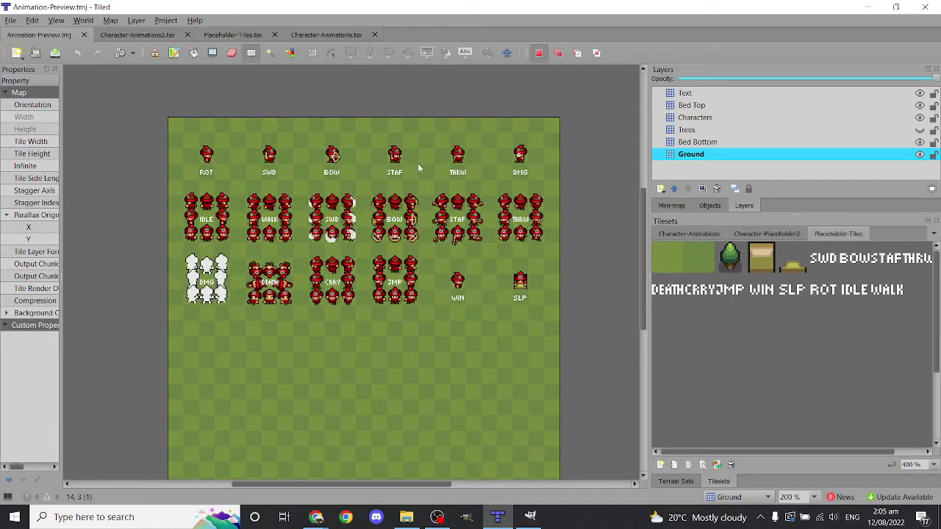
pyautogui.keyDown('ctrl'); pyautogui.scroll(1, 524, 162); pyautogui.keyUp('ctrl')
pyautogui.moveTo(381, 176); pyautogui.dragTo(513, 161, button='middle')
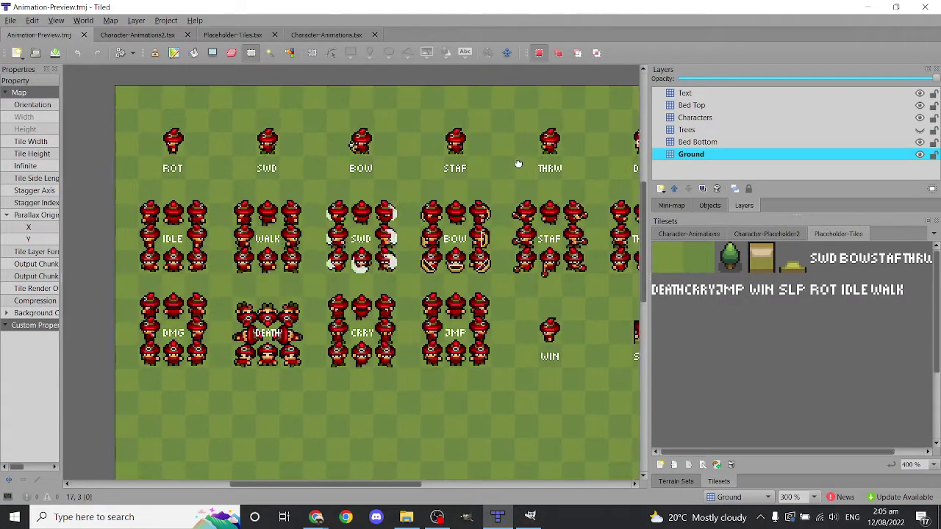
# Examine the red mage's remaining animations on the map up close, including JMP, WIN and SLP
pyautogui.moveTo(413, 309); pyautogui.dragTo(308, 282, button='middle')
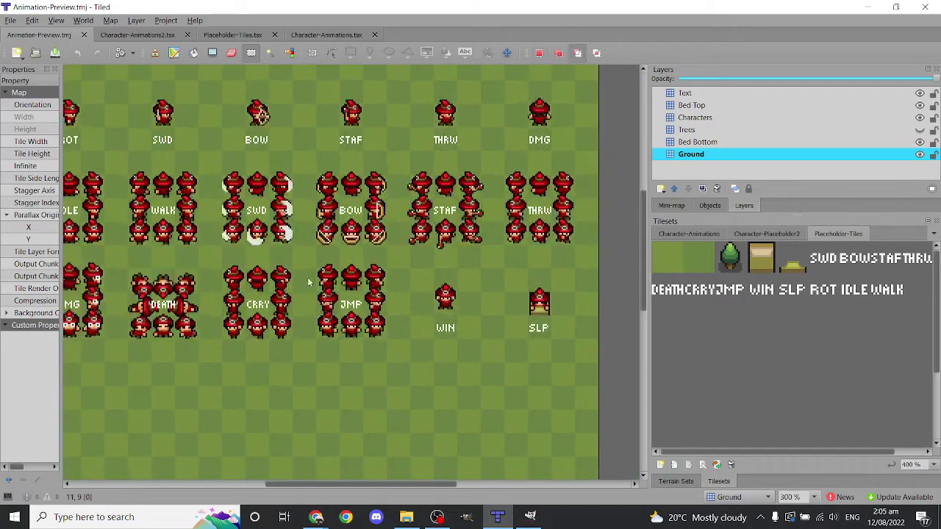
pyautogui.moveTo(191, 309); pyautogui.dragTo(236, 288, button='middle')
pyautogui.keyDown('ctrl'); pyautogui.scroll(2, 316, 313); pyautogui.keyUp('ctrl')
pyautogui.keyDown('ctrl'); pyautogui.scroll(-2, 340, 292); pyautogui.keyUp('ctrl')
pyautogui.keyDown('ctrl'); pyautogui.scroll(2, 343, 279); pyautogui.keyUp('ctrl')
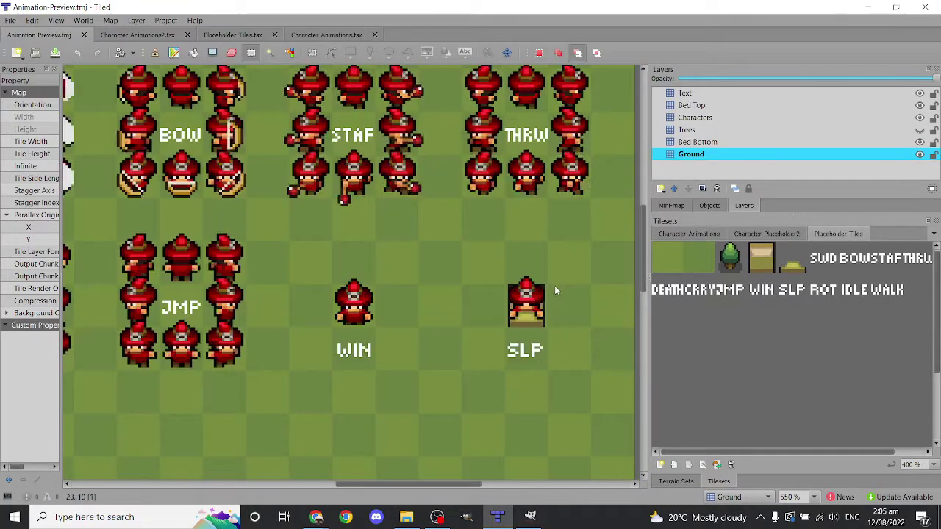
pyautogui.keyDown('ctrl'); pyautogui.scroll(-3, 554, 285); pyautogui.keyUp('ctrl')
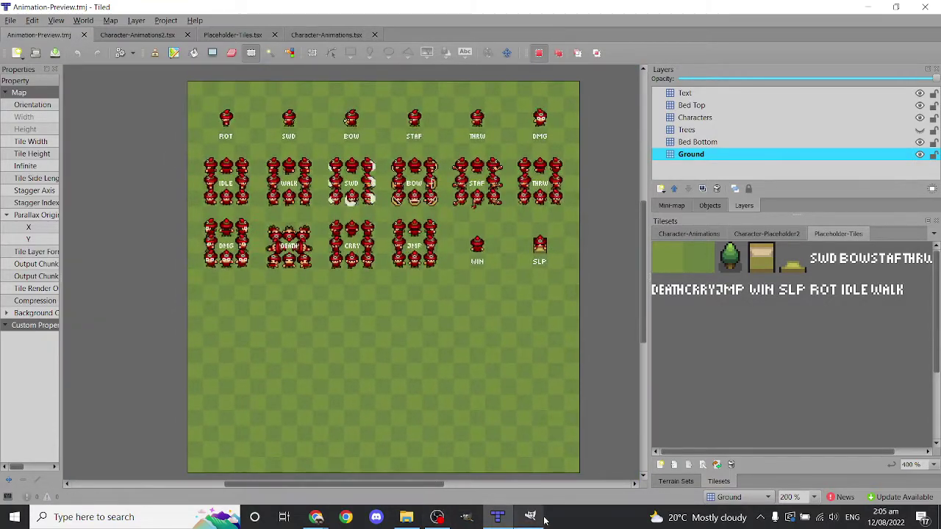
# Switch to GIMP and show the Basic Assasin headgear instead of Basic Mage in the Layer 6 - Headgears group
pyautogui.click(532, 517)
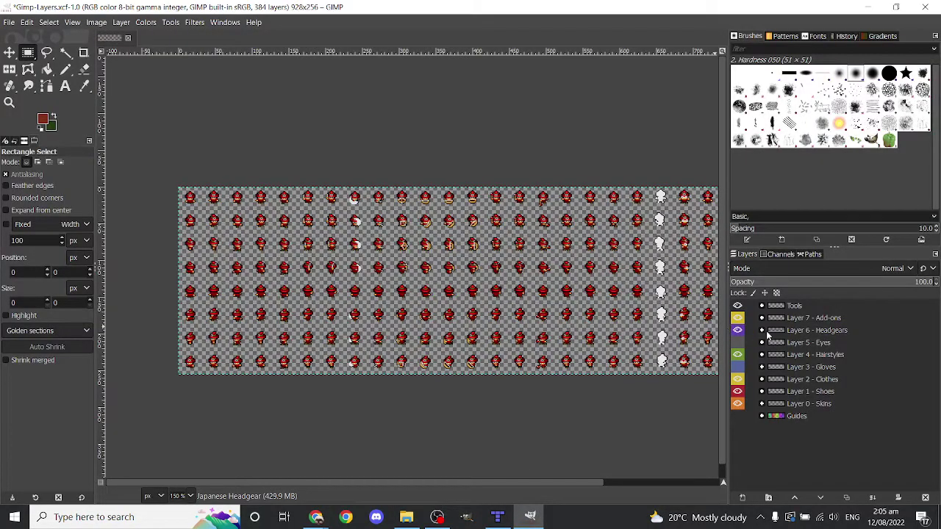
pyautogui.click(762, 331)
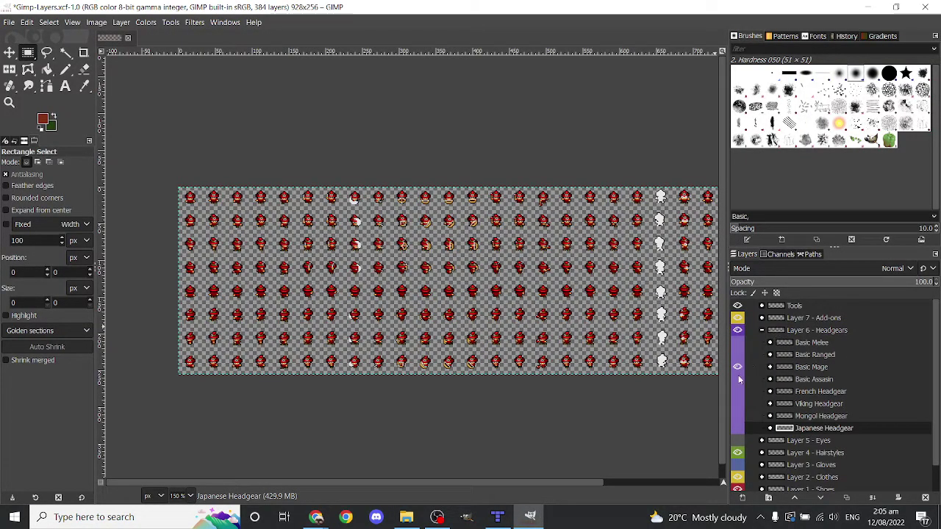
pyautogui.moveTo(738, 377); pyautogui.dragTo(738, 371)
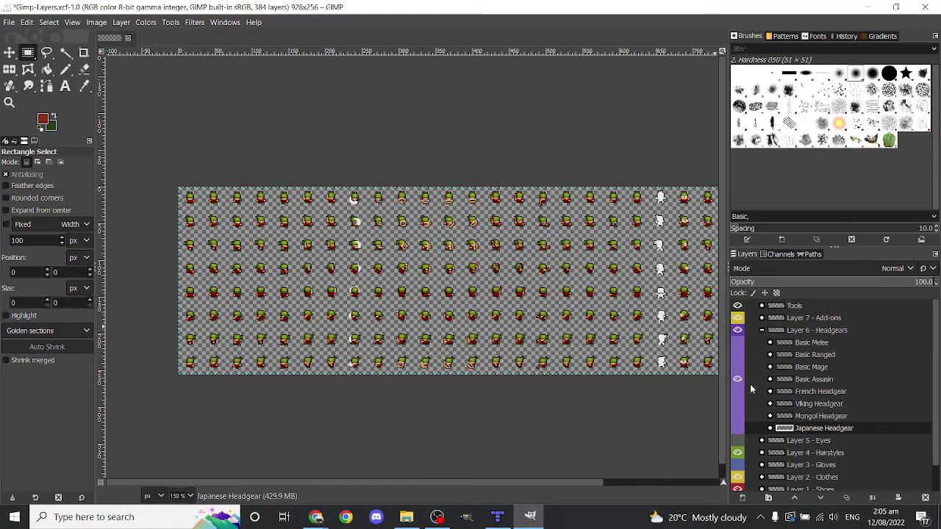
pyautogui.click(771, 380)
pyautogui.click(770, 379)
pyautogui.click(770, 380)
pyautogui.click(770, 379)
pyautogui.click(761, 331)
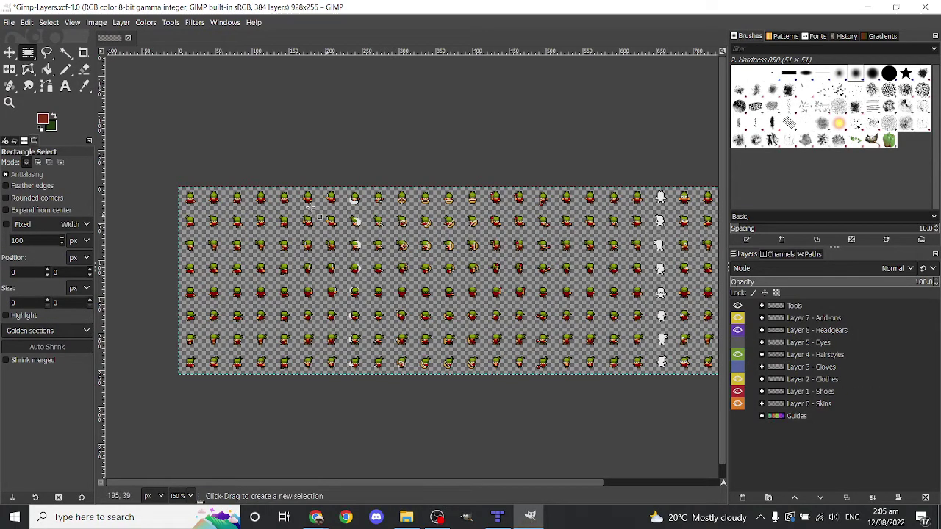
pyautogui.keyDown('ctrl'); pyautogui.scroll(3, 225, 192); pyautogui.keyUp('ctrl')
# Make the Layer 3 - Gloves group visible and dress the character in only the Lime Tunic within Layer 2 - Clothes
pyautogui.click(760, 357)
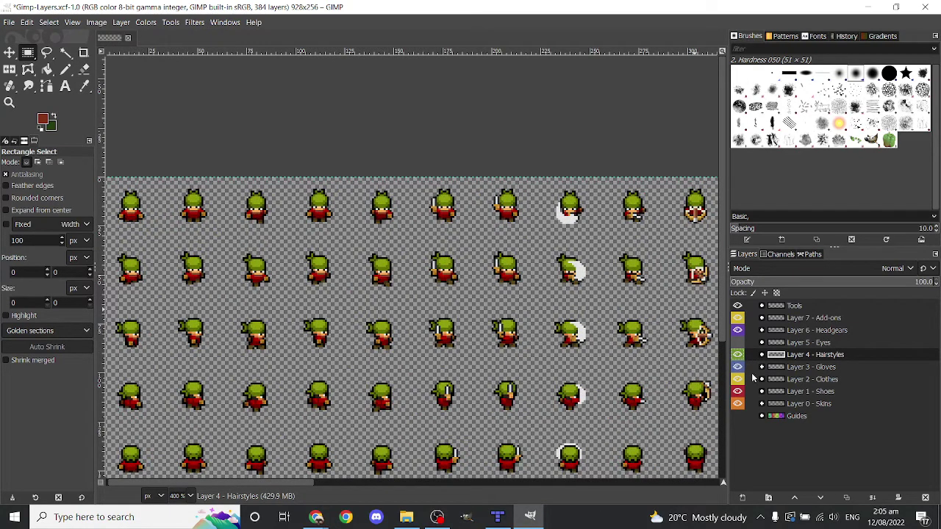
pyautogui.click(762, 380)
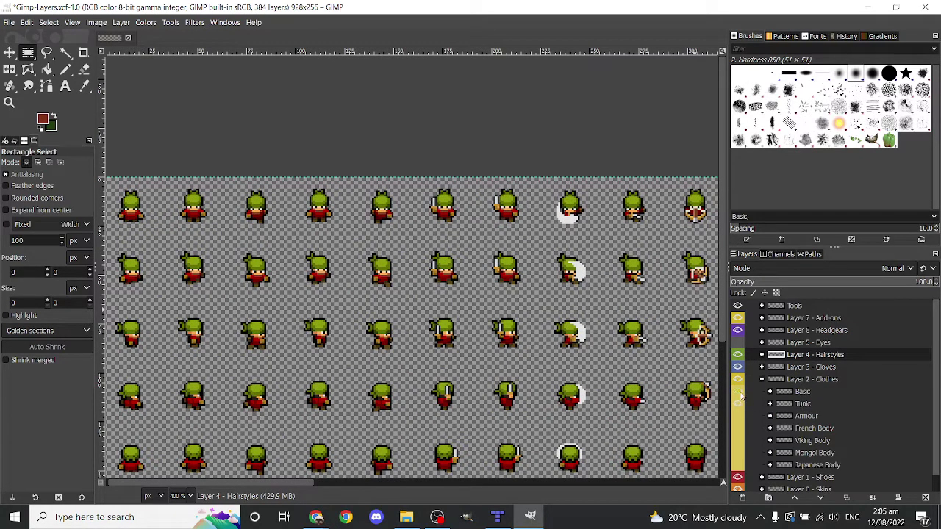
pyautogui.click(770, 403)
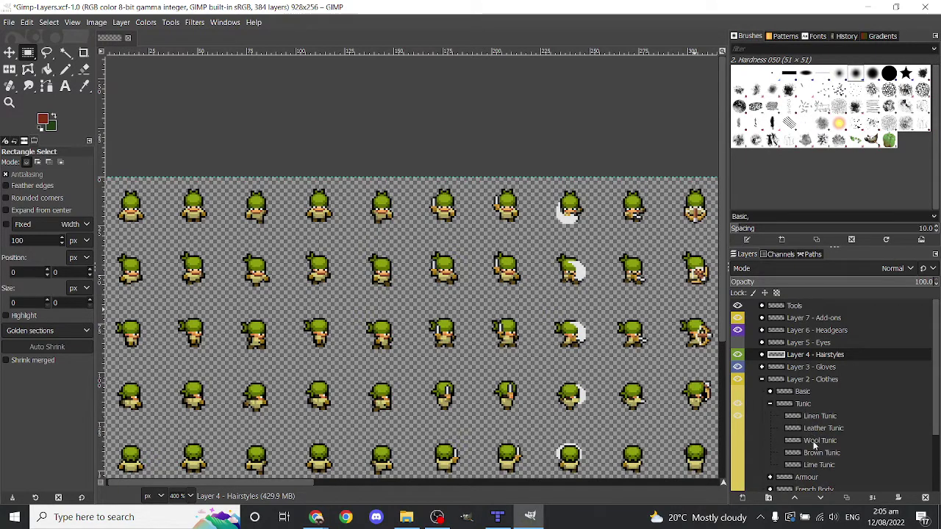
pyautogui.click(805, 466)
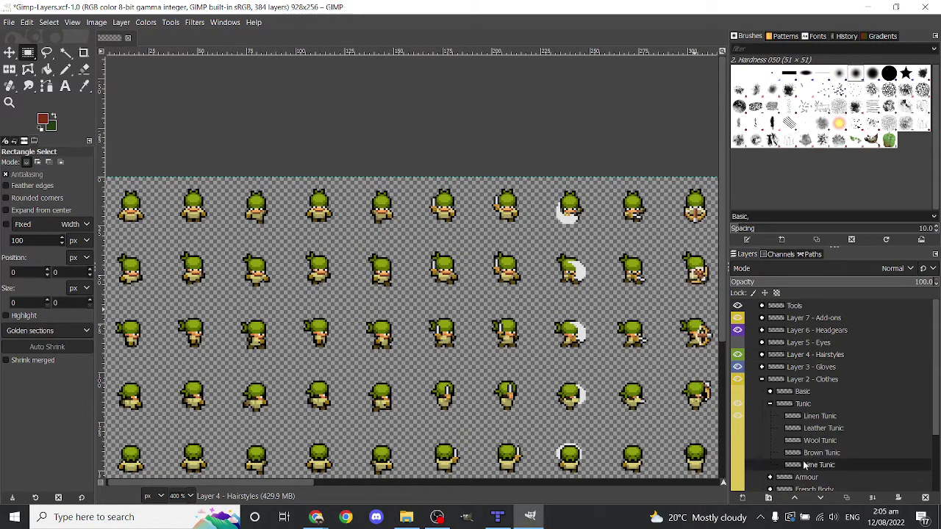
pyautogui.click(769, 404)
pyautogui.click(762, 379)
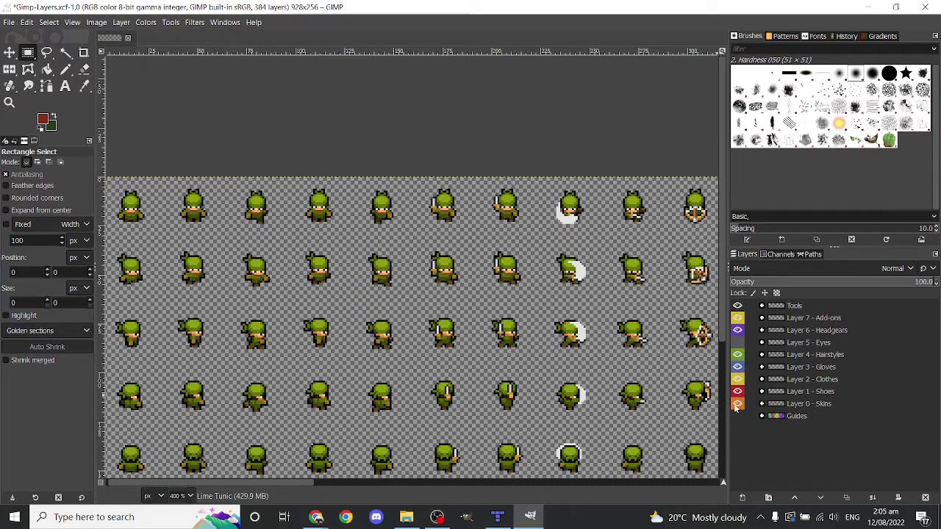
# Check which shoe and glove variants are shown in the Layer 1 - Shoes and Layer 3 - Gloves groups
pyautogui.click(762, 391)
pyautogui.click(812, 416)
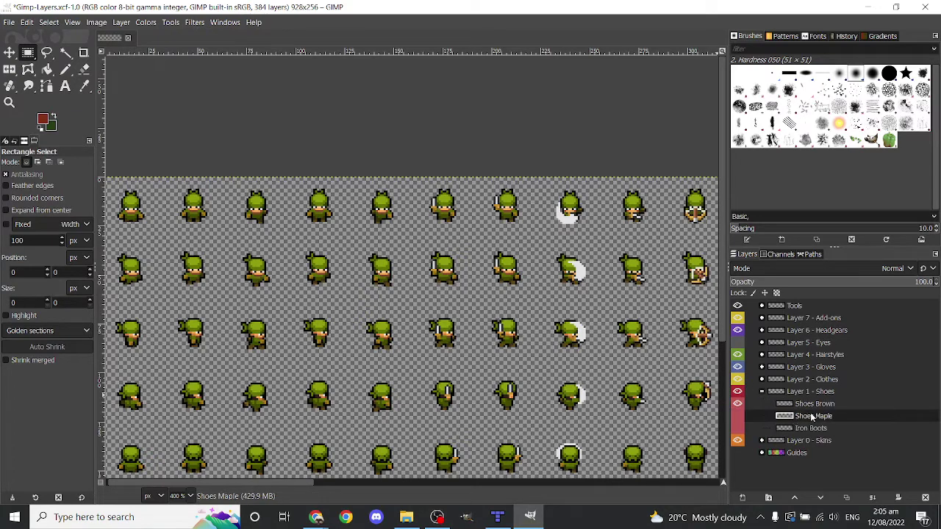
pyautogui.click(762, 391)
pyautogui.click(761, 380)
pyautogui.click(762, 367)
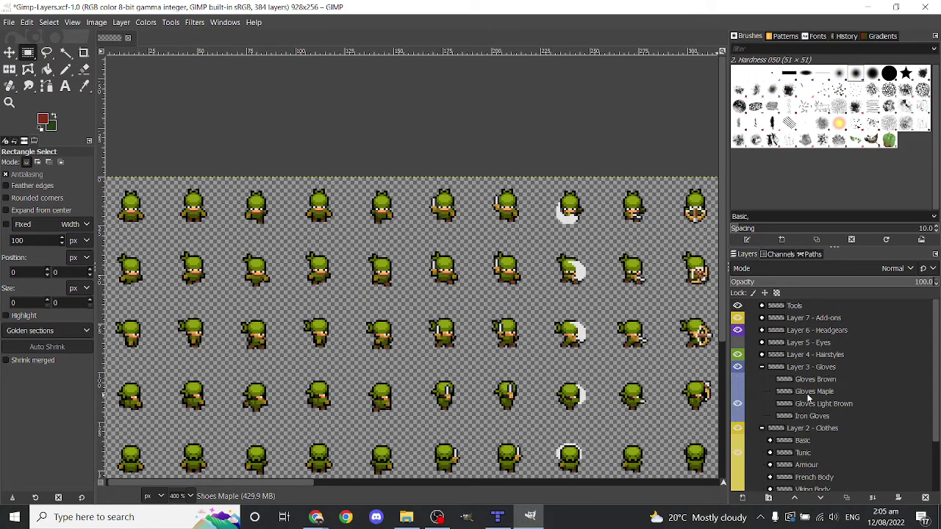
pyautogui.click(761, 367)
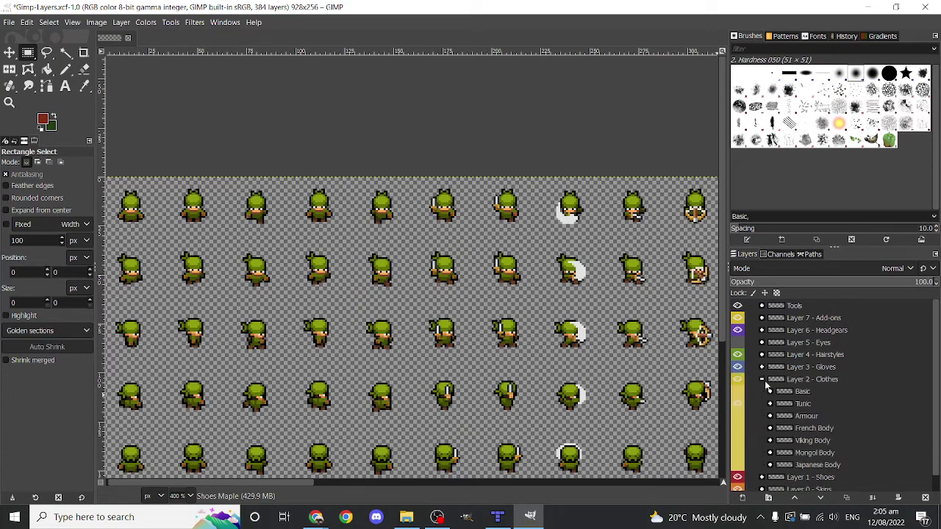
pyautogui.click(762, 380)
# Export the image over the existing Character-Placeholder2.png in the Animation Preview folder
pyautogui.keyDown('ctrl'); pyautogui.scroll(-3, 370, 237); pyautogui.keyUp('ctrl')
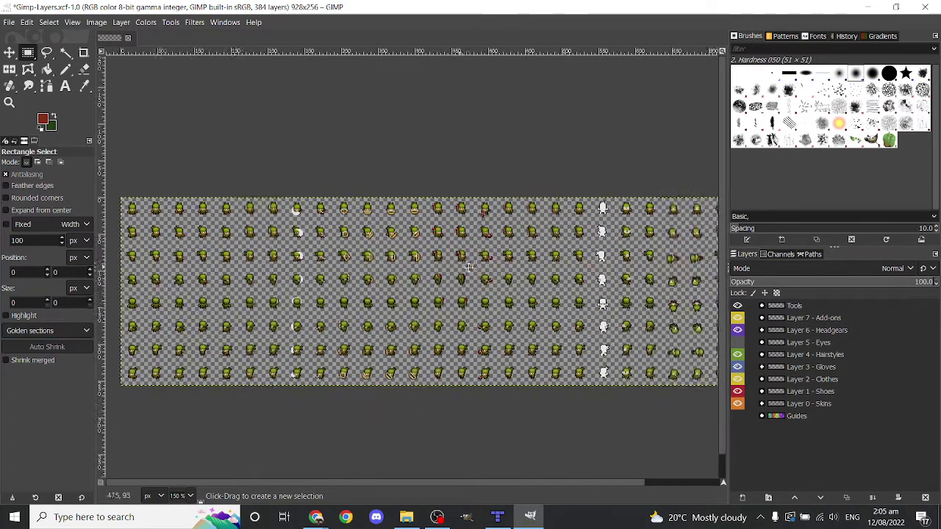
pyautogui.click(10, 22)
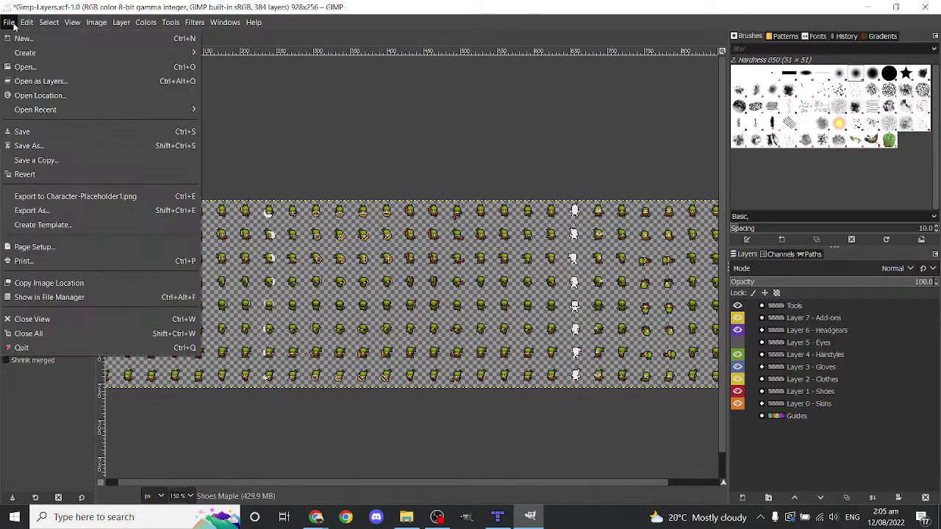
pyautogui.click(66, 211)
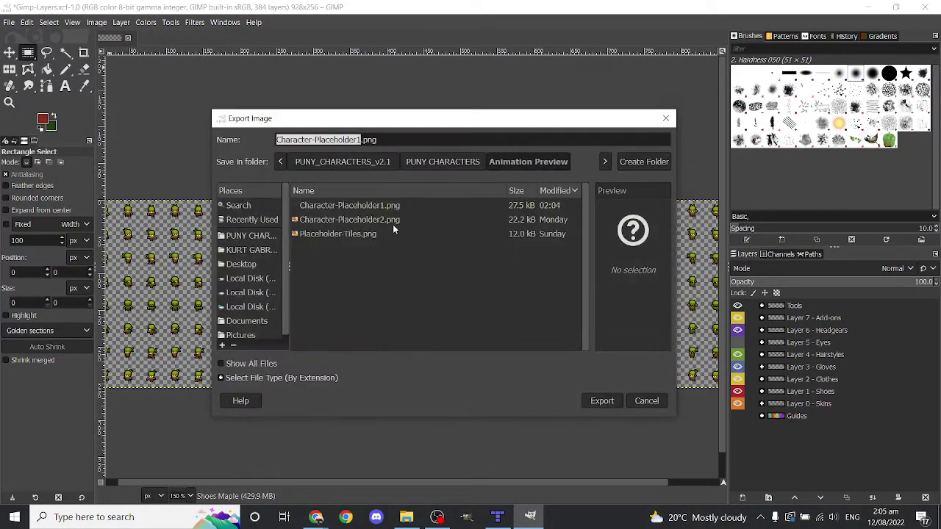
pyautogui.click(394, 223)
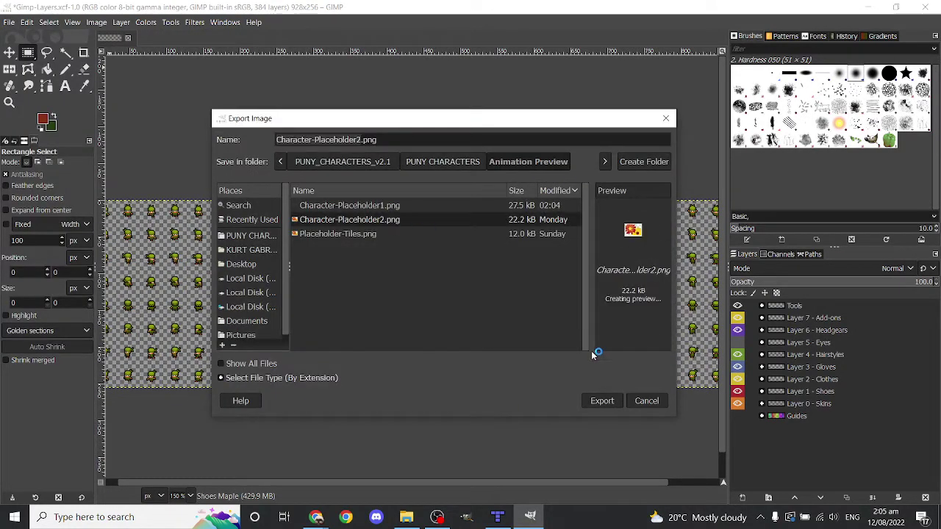
pyautogui.click(597, 401)
pyautogui.click(518, 319)
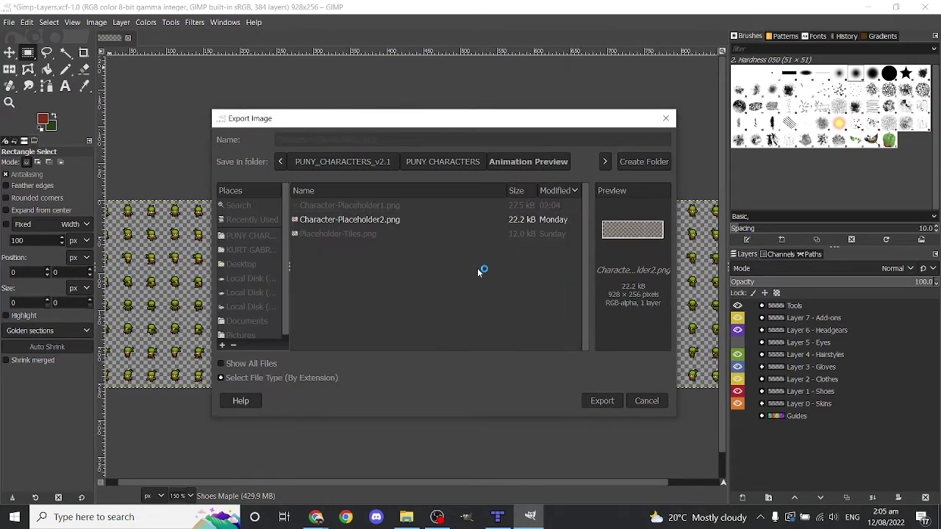
pyautogui.click(489, 400)
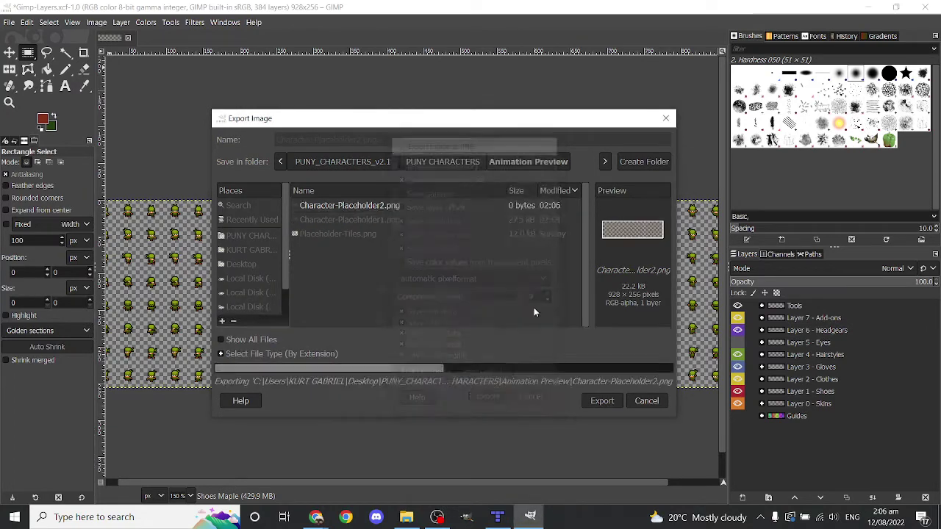
# Switch to Tiled and inspect the exported green character's sprites in the Character-Animations2.tsx tileset
pyautogui.click(497, 517)
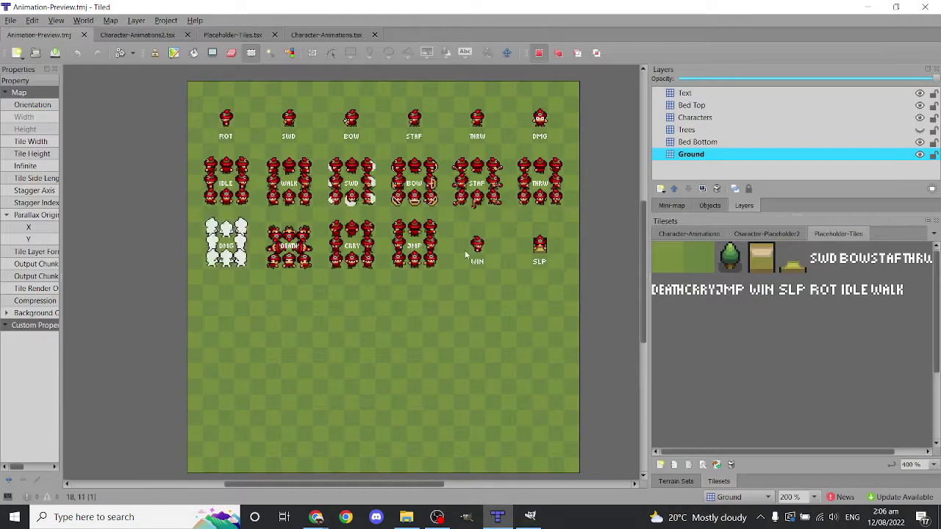
pyautogui.moveTo(239, 128); pyautogui.dragTo(250, 102, button='middle')
pyautogui.click(321, 35)
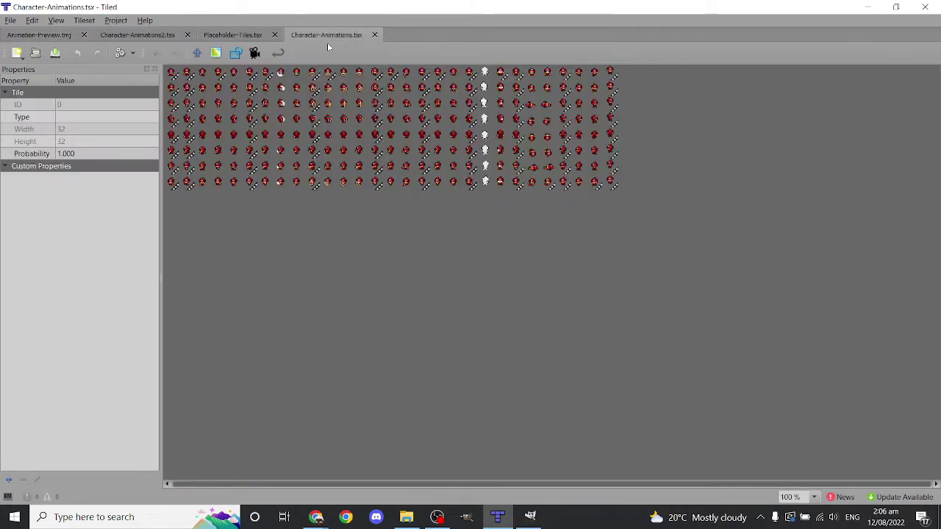
pyautogui.click(135, 35)
pyautogui.keyDown('ctrl'); pyautogui.scroll(4, 283, 92); pyautogui.keyUp('ctrl')
pyautogui.keyDown('ctrl'); pyautogui.scroll(-1, 225, 92); pyautogui.keyUp('ctrl')
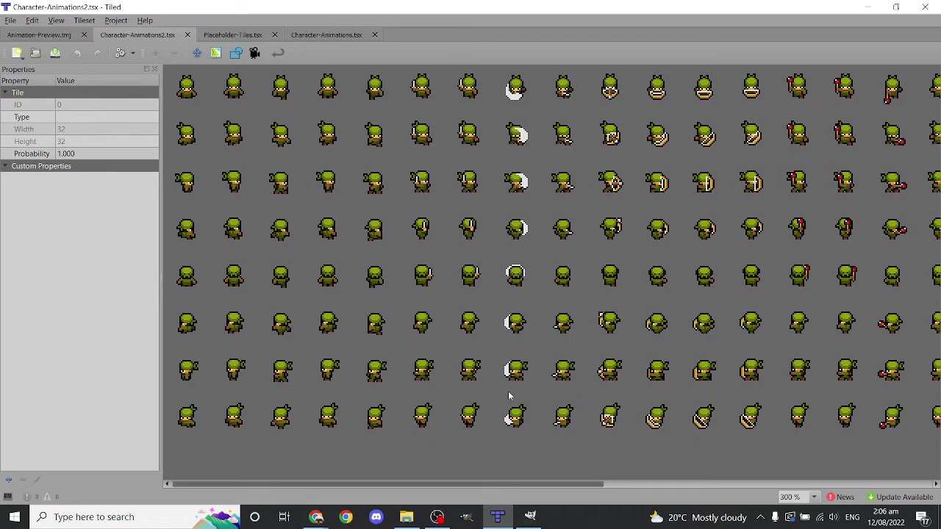
# Switch to GIMP, make the Guides group visible and select its Animation-Guides layer
pyautogui.click(528, 516)
pyautogui.moveTo(445, 301); pyautogui.dragTo(526, 311, button='middle')
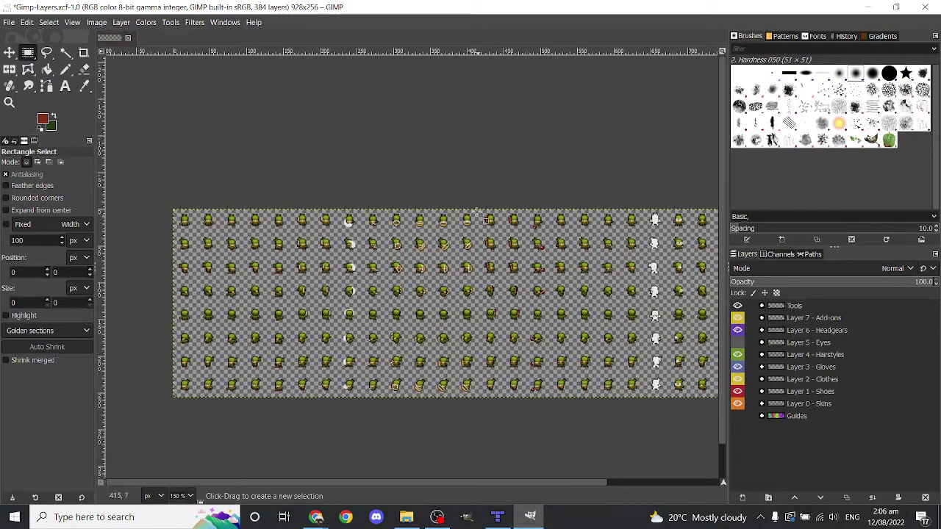
pyautogui.click(738, 416)
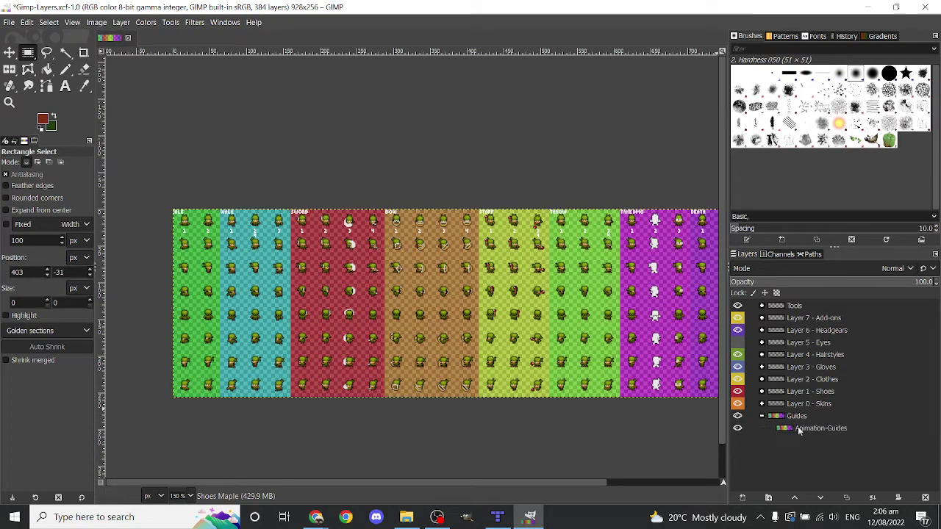
pyautogui.click(845, 430)
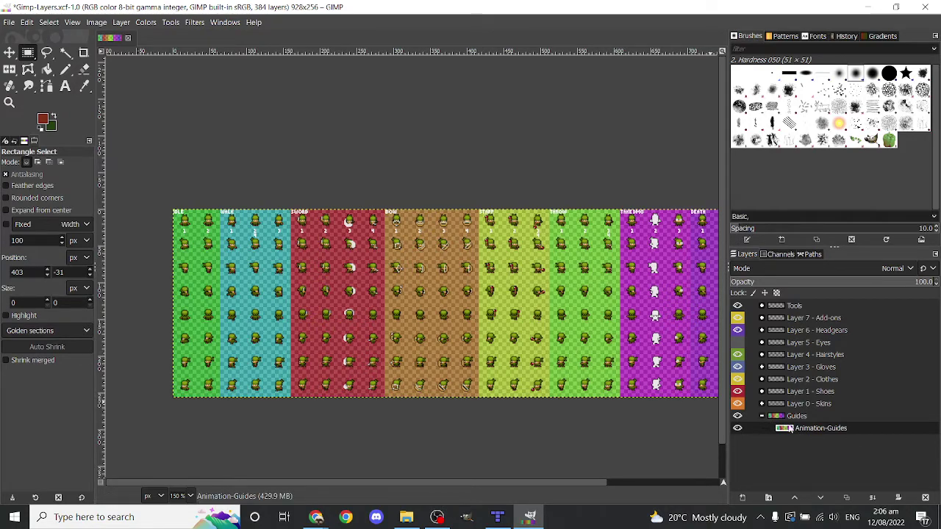
# Examine the colored animation guides and frame numbers across the spritesheet, from IDLE and WALK through to JUMP
pyautogui.keyDown('ctrl'); pyautogui.scroll(5, 310, 186); pyautogui.keyUp('ctrl')
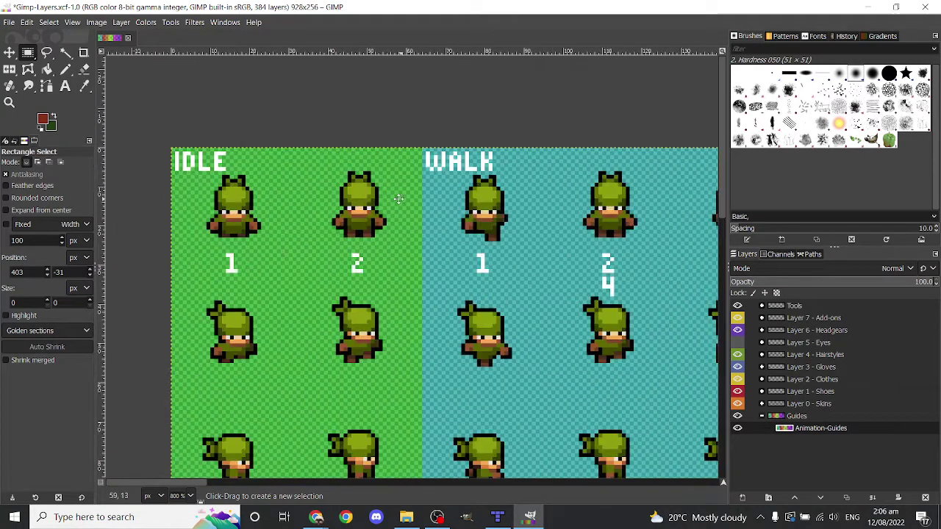
pyautogui.keyDown('ctrl'); pyautogui.scroll(-2, 398, 198); pyautogui.keyUp('ctrl')
pyautogui.keyDown('ctrl'); pyautogui.scroll(3, 294, 154); pyautogui.keyUp('ctrl')
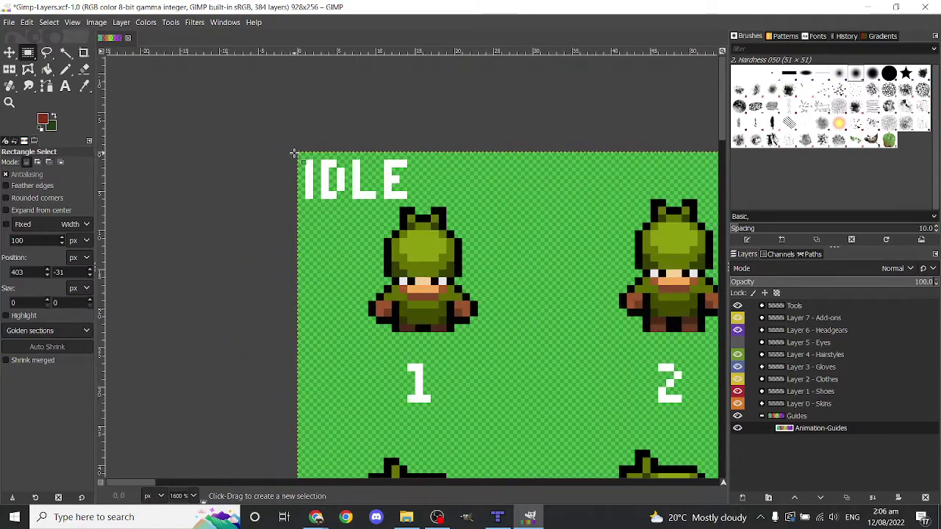
pyautogui.keyDown('ctrl'); pyautogui.scroll(-6, 294, 154); pyautogui.keyUp('ctrl')
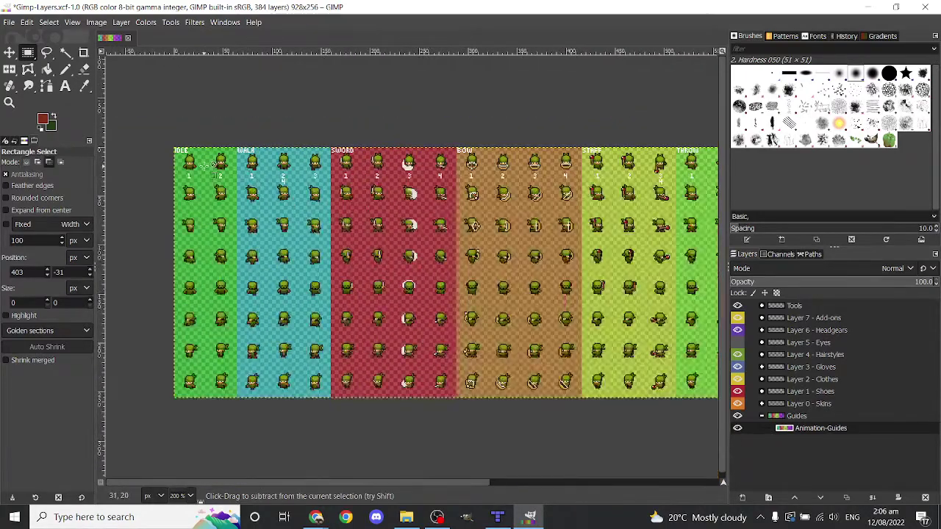
pyautogui.keyDown('ctrl'); pyautogui.scroll(4, 213, 170); pyautogui.keyUp('ctrl')
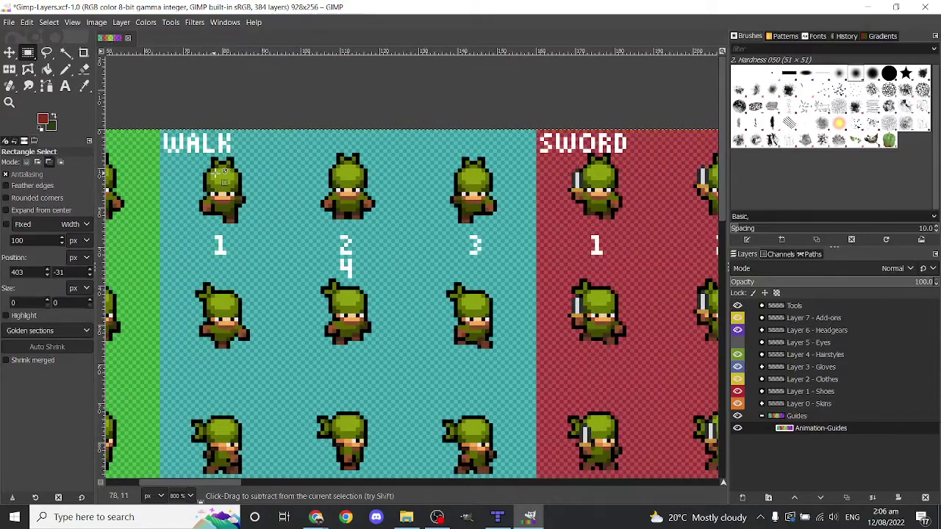
pyautogui.keyDown('ctrl'); pyautogui.scroll(-2, 265, 174); pyautogui.keyUp('ctrl')
pyautogui.hscroll(3, 315, 175)
pyautogui.keyDown('ctrl'); pyautogui.scroll(-1, 315, 175); pyautogui.keyUp('ctrl')
pyautogui.hscroll(1, 315, 175)
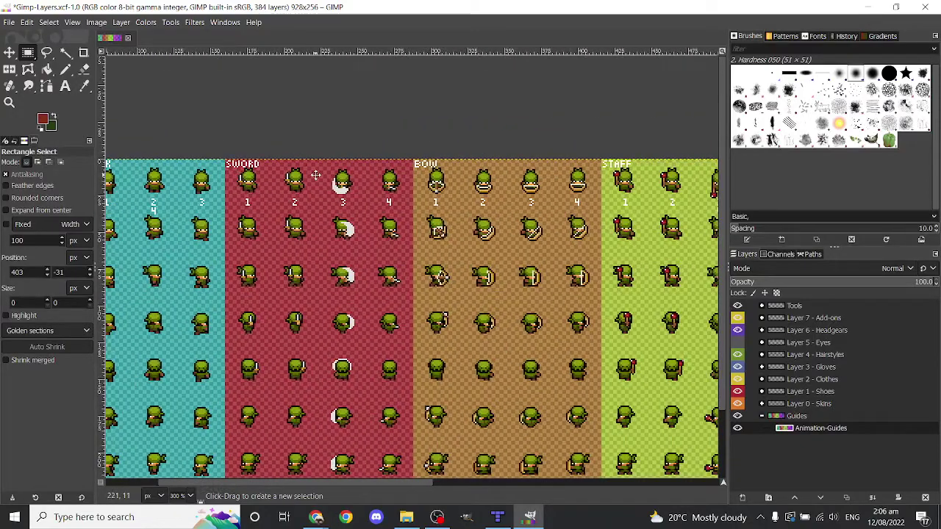
pyautogui.keyDown('ctrl'); pyautogui.scroll(-2, 324, 184); pyautogui.keyUp('ctrl')
pyautogui.keyDown('ctrl'); pyautogui.scroll(2, 368, 205); pyautogui.keyUp('ctrl')
pyautogui.hscroll(2, 405, 222)
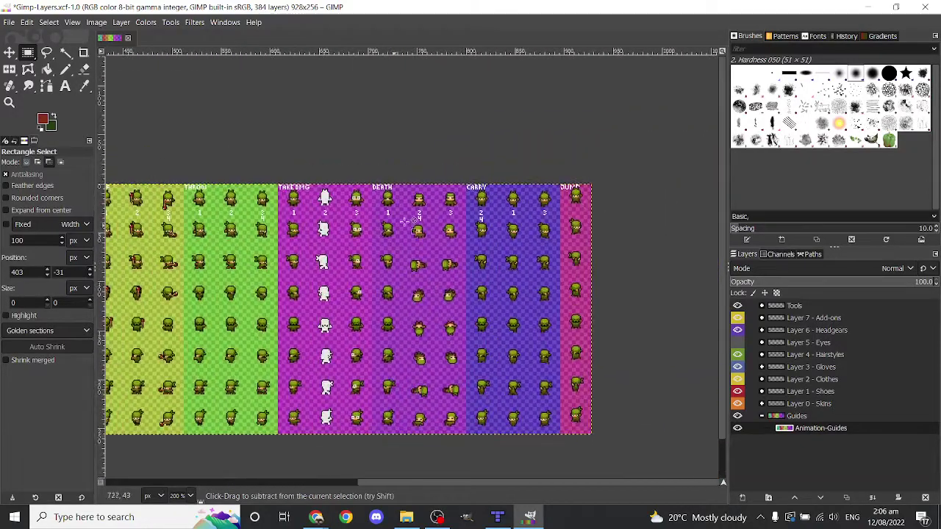
pyautogui.keyDown('ctrl'); pyautogui.scroll(2, 607, 218); pyautogui.keyUp('ctrl')
pyautogui.hscroll(3, 607, 218)
pyautogui.keyDown('ctrl'); pyautogui.scroll(-2, 594, 245); pyautogui.keyUp('ctrl')
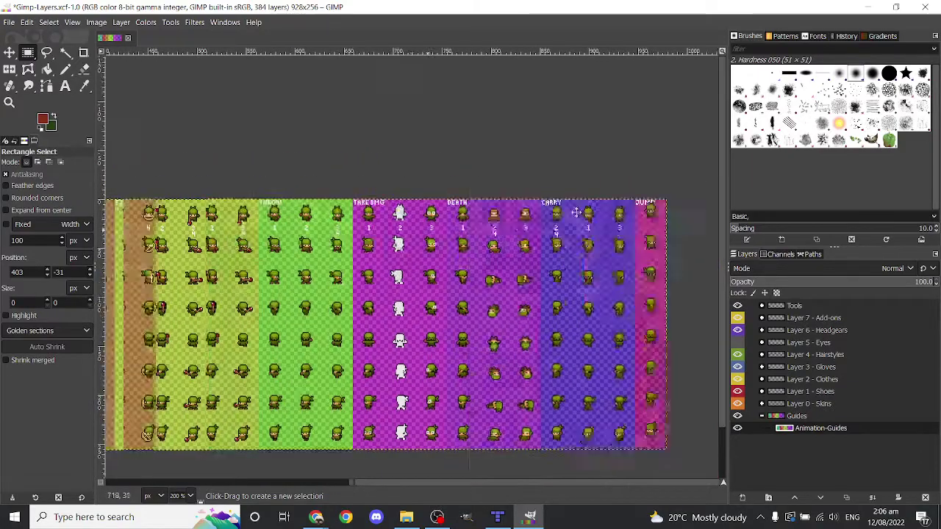
pyautogui.hscroll(-8, 492, 202)
pyautogui.keyDown('ctrl'); pyautogui.scroll(4, 458, 213); pyautogui.keyUp('ctrl')
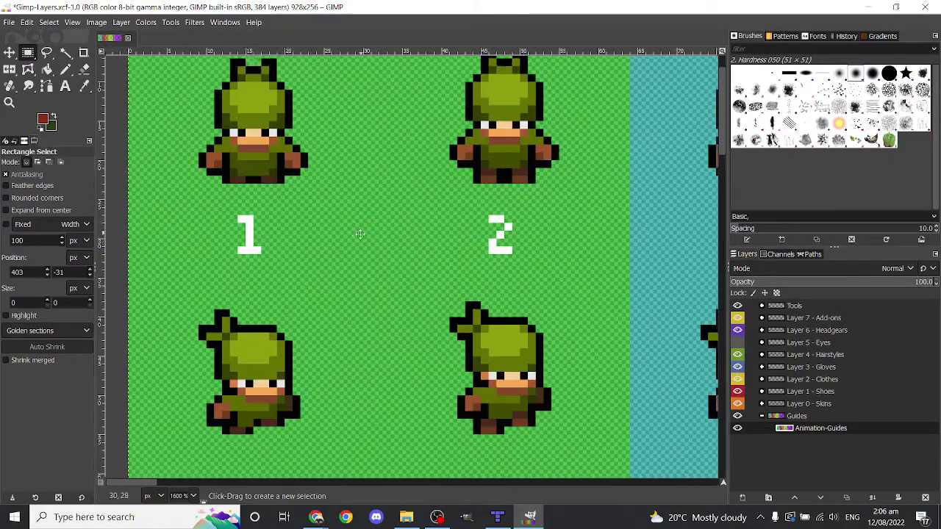
# Examine the numbered IDLE guide frames and compare them with the sprites in the Character-Animations2.tsx tileset in Tiled
pyautogui.moveTo(359, 234); pyautogui.dragTo(358, 263, button='middle')
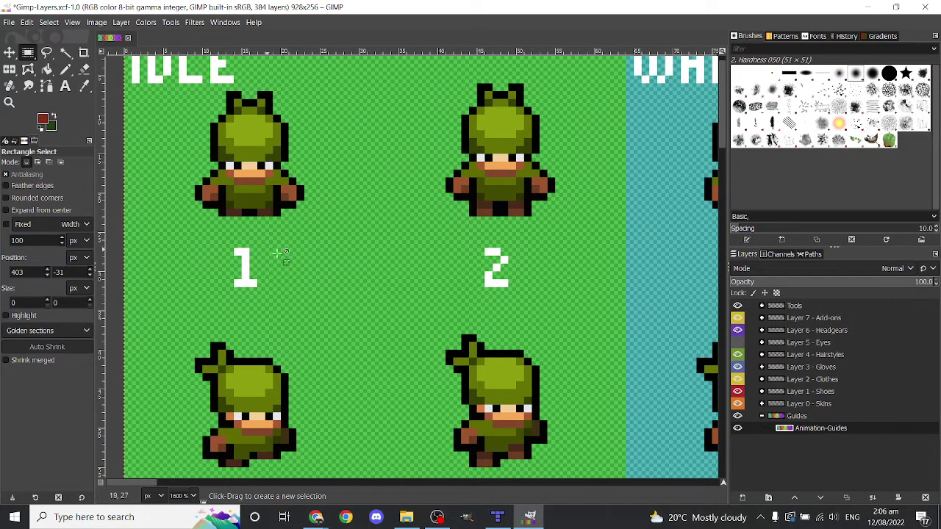
pyautogui.keyDown('ctrl'); pyautogui.scroll(-2, 282, 253); pyautogui.keyUp('ctrl')
pyautogui.keyDown('ctrl'); pyautogui.scroll(1, 282, 186); pyautogui.keyUp('ctrl')
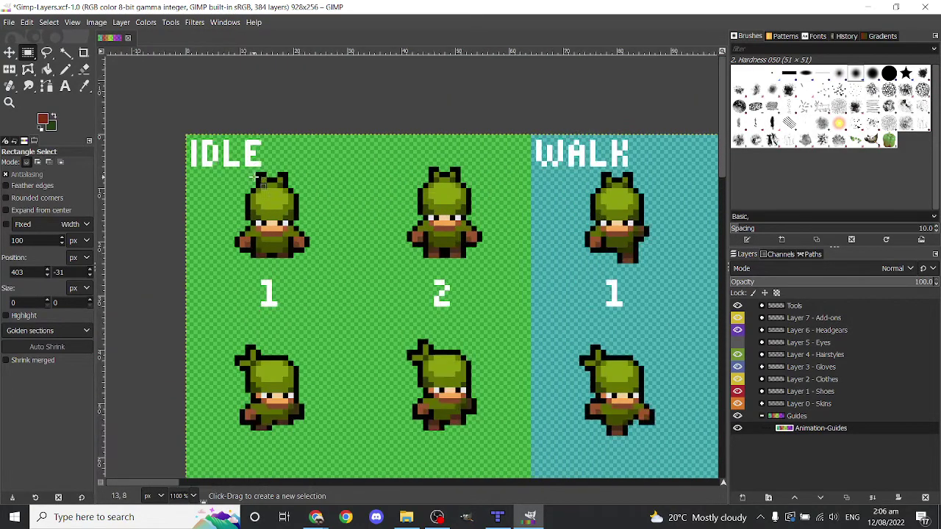
pyautogui.click(500, 519)
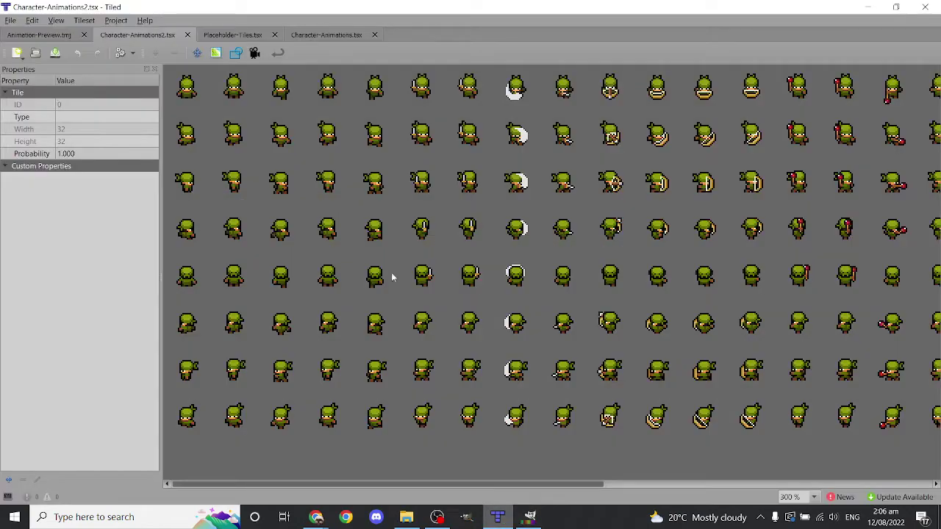
pyautogui.click(533, 519)
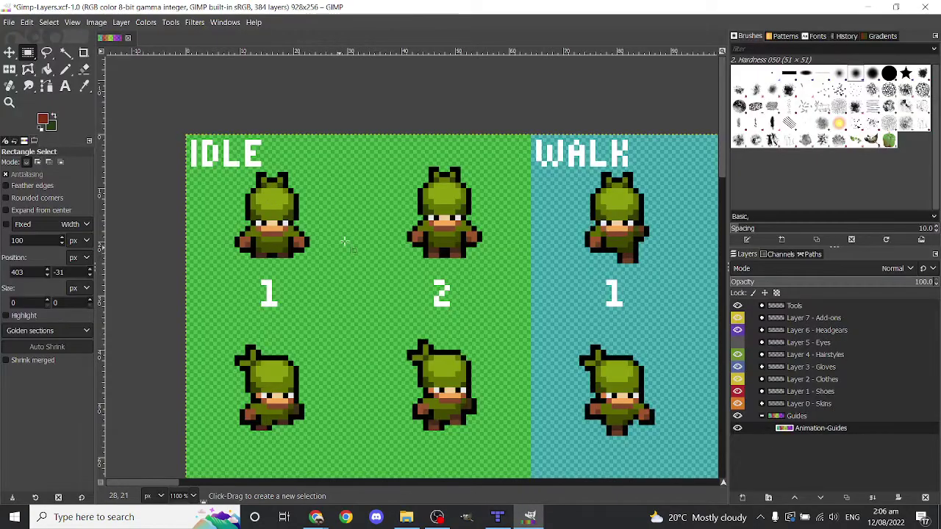
# Switch to Tiled and animate the first tile of Character-Animations2.tsx with the two front-facing idle frames at 200 ms each
pyautogui.click(497, 517)
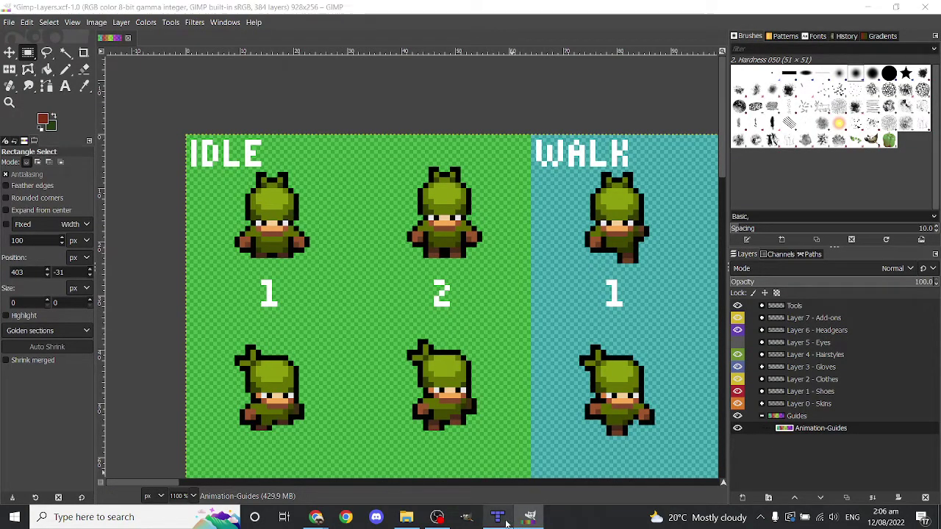
pyautogui.click(203, 90)
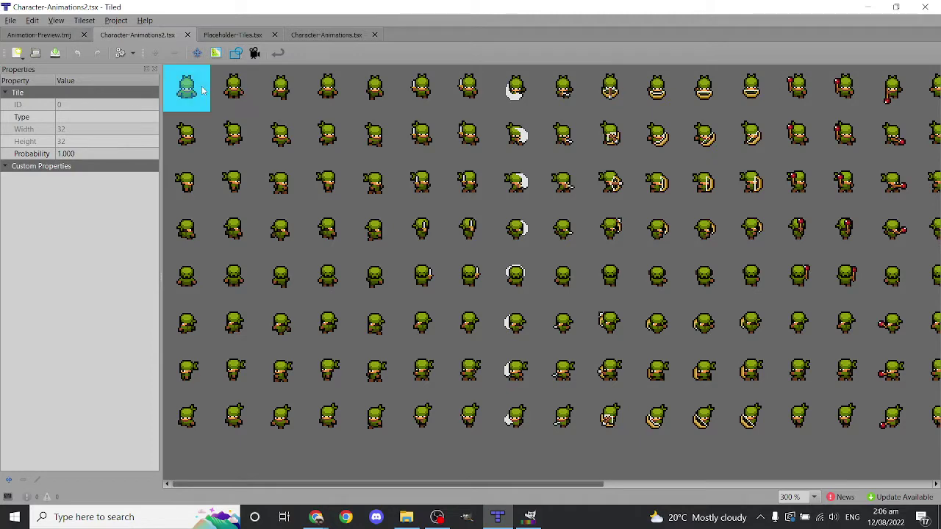
pyautogui.click(254, 53)
pyautogui.keyDown('ctrl'); pyautogui.scroll(8, 220, 52); pyautogui.keyUp('ctrl')
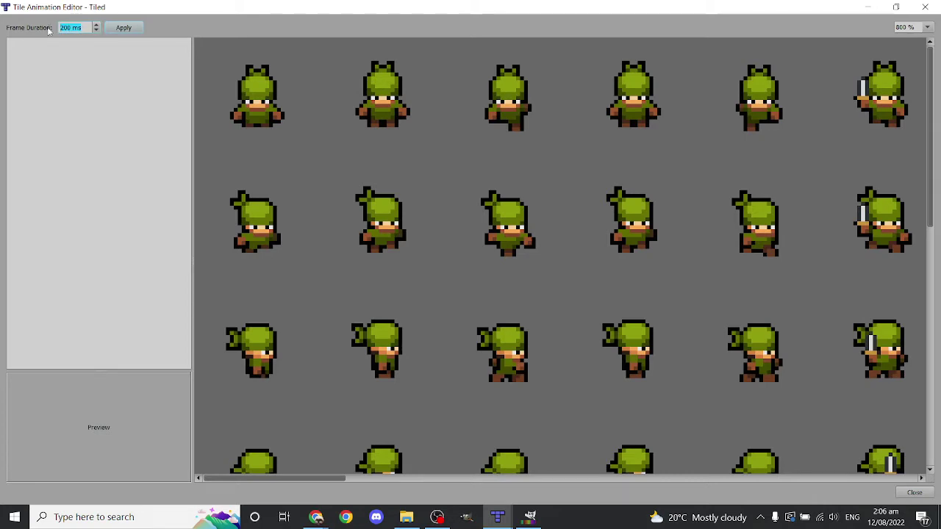
pyautogui.click(276, 111)
pyautogui.doubleClick(276, 110)
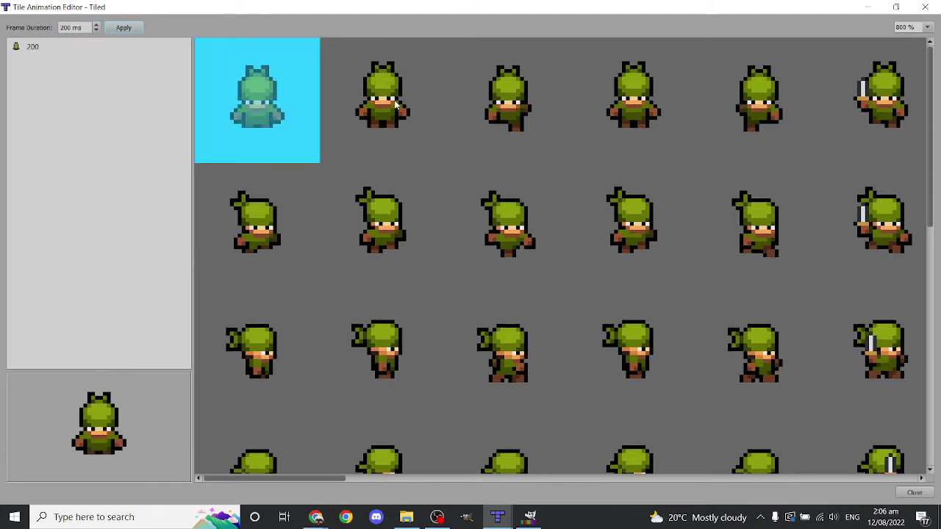
pyautogui.doubleClick(395, 105)
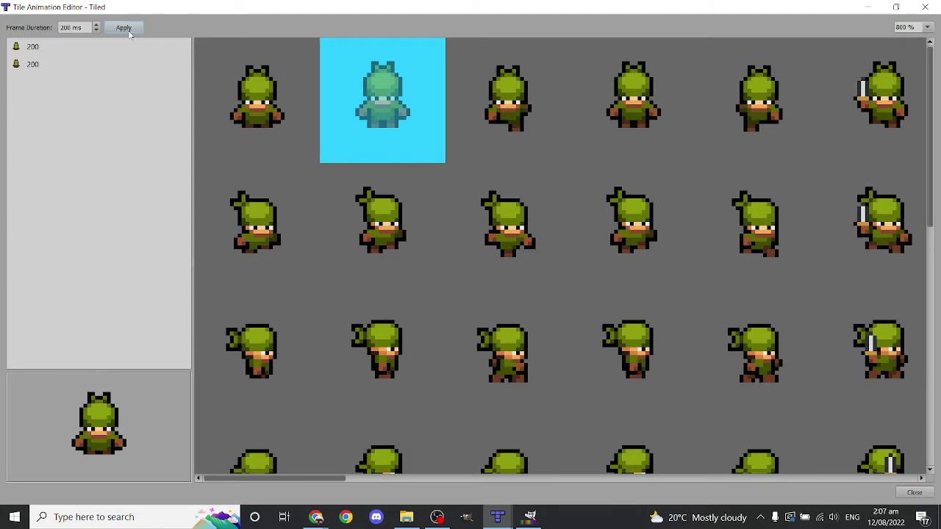
pyautogui.click(924, 7)
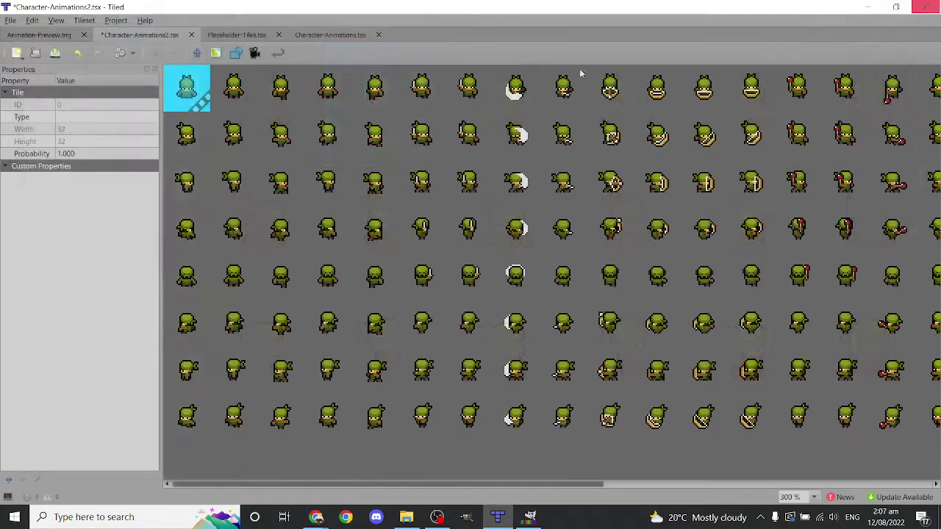
# In the Animation-Preview map, select the animated idle tile from the Character-Placeholder2 tileset and make the Characters layer active
pyautogui.click(42, 35)
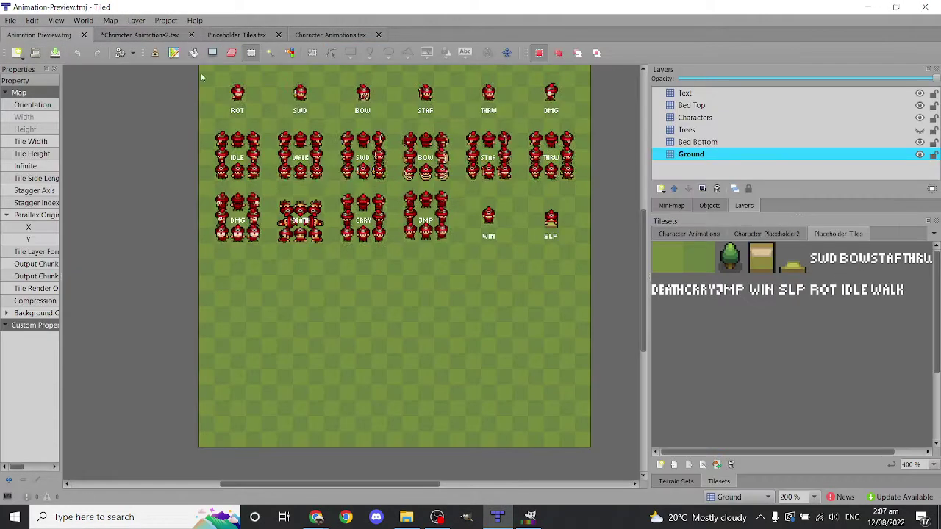
pyautogui.click(755, 234)
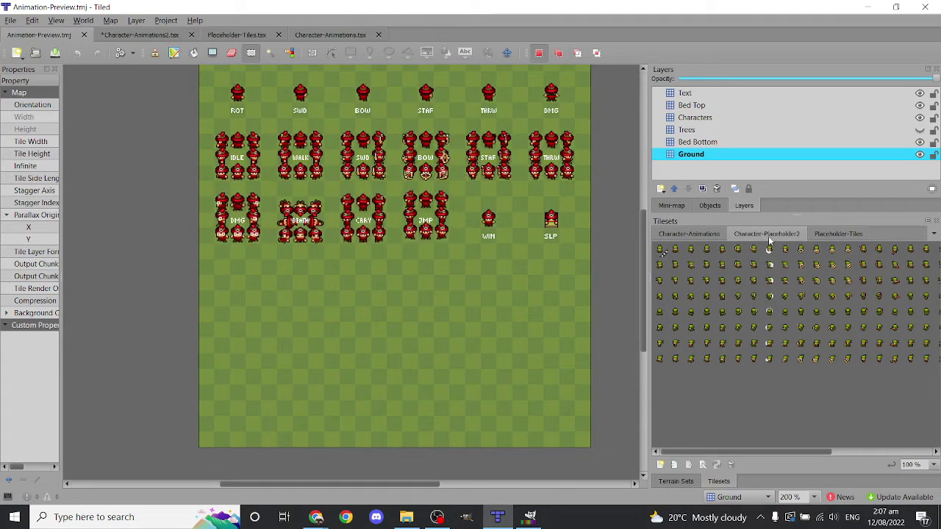
pyautogui.keyDown('ctrl'); pyautogui.scroll(3, 684, 272); pyautogui.keyUp('ctrl')
pyautogui.click(675, 262)
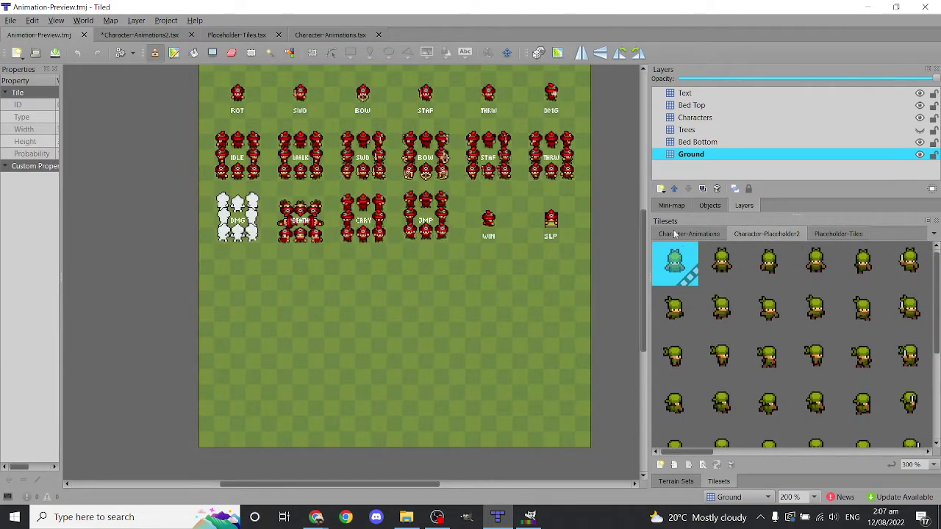
pyautogui.click(702, 119)
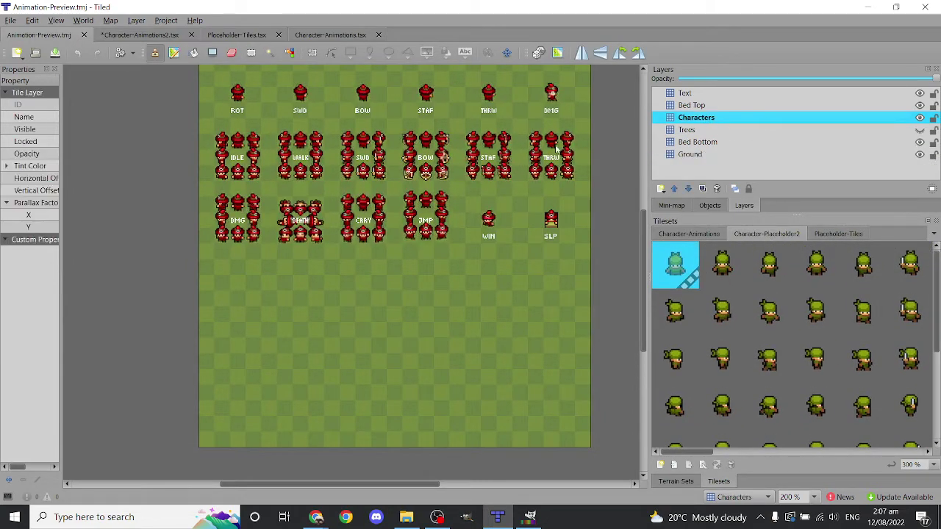
pyautogui.keyDown('ctrl'); pyautogui.scroll(2, 246, 312); pyautogui.keyUp('ctrl')
pyautogui.click(212, 301)
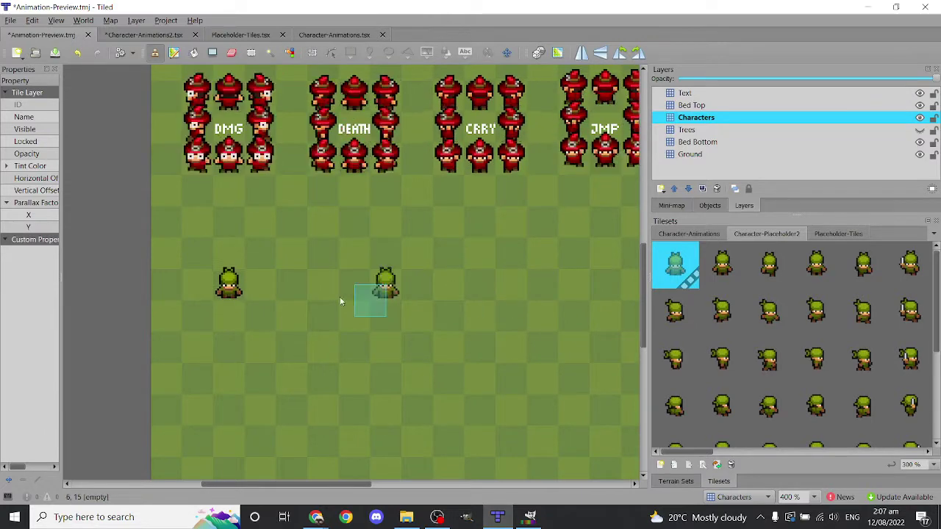
pyautogui.hotkey('ctrl', 'z')
pyautogui.click(228, 348)
pyautogui.keyDown('ctrl'); pyautogui.scroll(2, 187, 351); pyautogui.keyUp('ctrl')
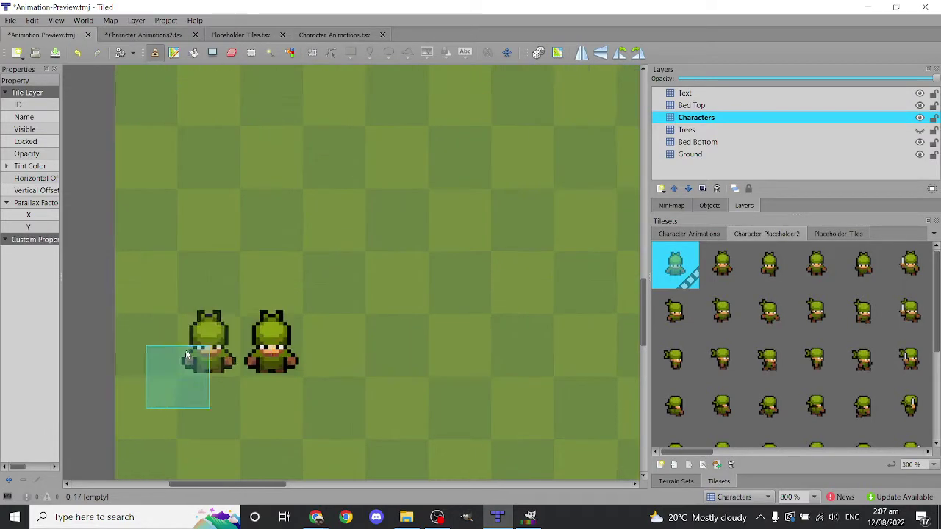
pyautogui.hotkey('ctrl', 'z')
# Place the animated idle tile on the empty grass below the DMG group and save the map
pyautogui.click(240, 314)
pyautogui.keyDown('ctrl'); pyautogui.scroll(-1, 314, 310); pyautogui.keyUp('ctrl')
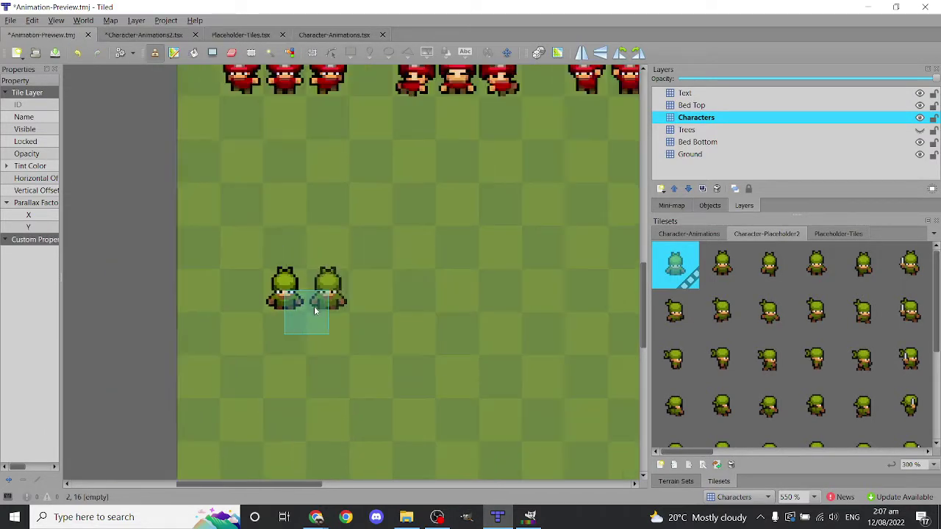
pyautogui.keyDown('ctrl'); pyautogui.scroll(-1, 314, 310); pyautogui.keyUp('ctrl')
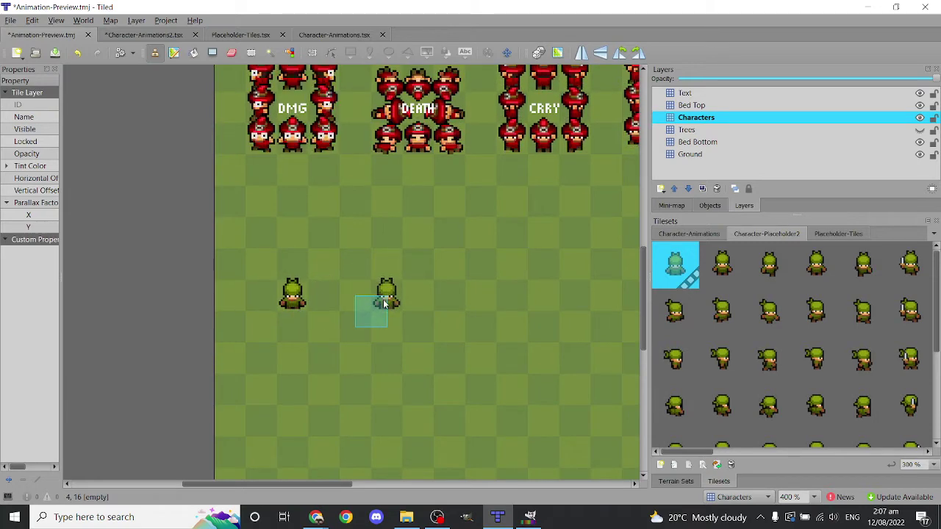
pyautogui.hotkey('ctrl', 's')
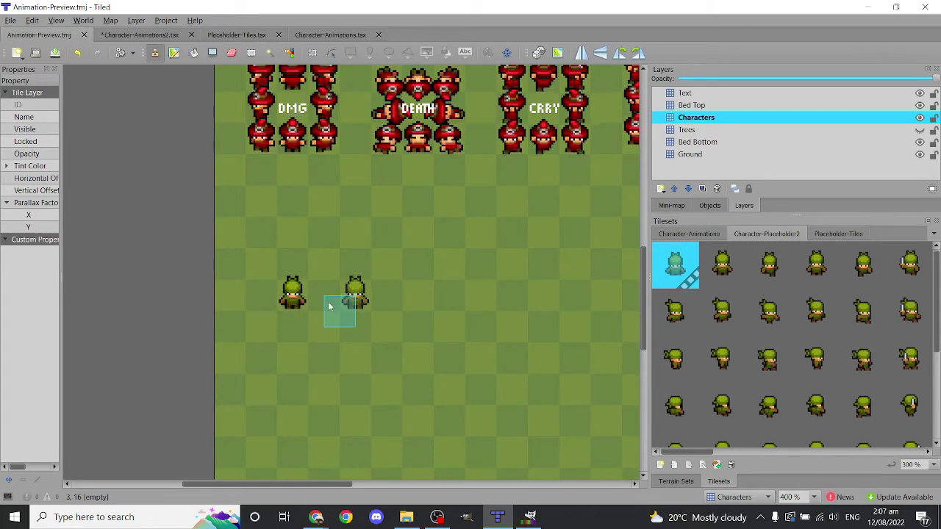
# Switch to GIMP and examine the frame numbers and their playback order in the WALK section of the guides
pyautogui.click(530, 519)
pyautogui.keyDown('ctrl'); pyautogui.scroll(-3, 378, 257); pyautogui.keyUp('ctrl')
pyautogui.keyDown('shift'); pyautogui.scroll(-2, 330, 244); pyautogui.keyUp('shift')
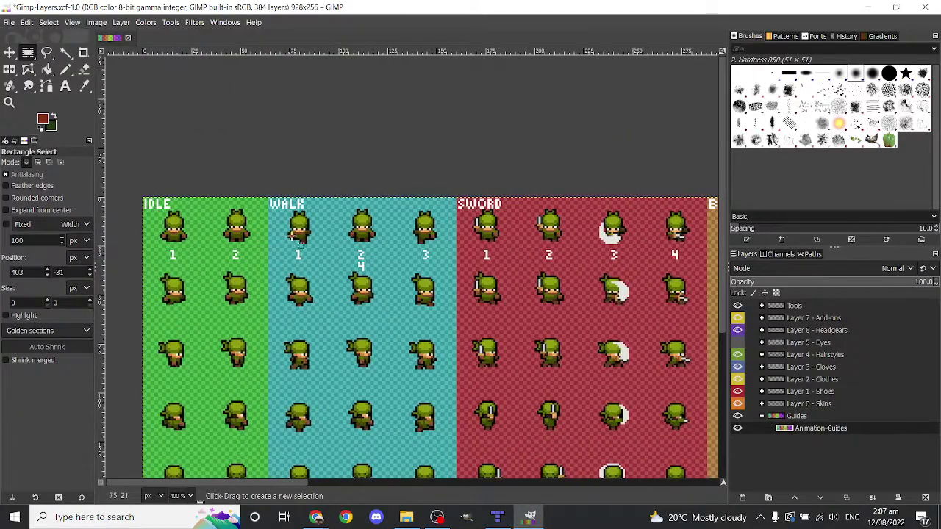
pyautogui.hscroll(1, 293, 236)
pyautogui.keyDown('ctrl'); pyautogui.scroll(1, 331, 239); pyautogui.keyUp('ctrl')
pyautogui.hscroll(-2, 361, 241)
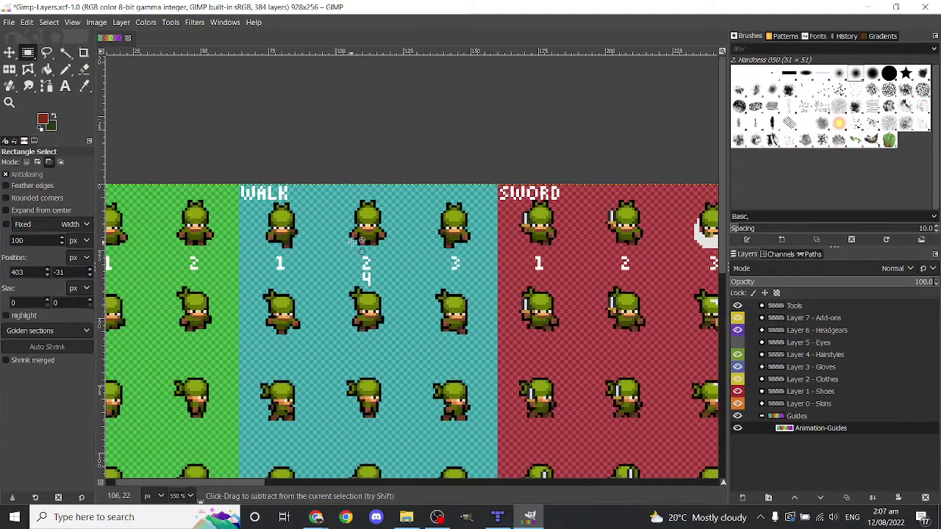
pyautogui.keyDown('ctrl'); pyautogui.scroll(1, 361, 241); pyautogui.keyUp('ctrl')
pyautogui.keyDown('ctrl'); pyautogui.scroll(-2, 346, 233); pyautogui.keyUp('ctrl')
pyautogui.keyDown('ctrl'); pyautogui.scroll(3, 332, 224); pyautogui.keyUp('ctrl')
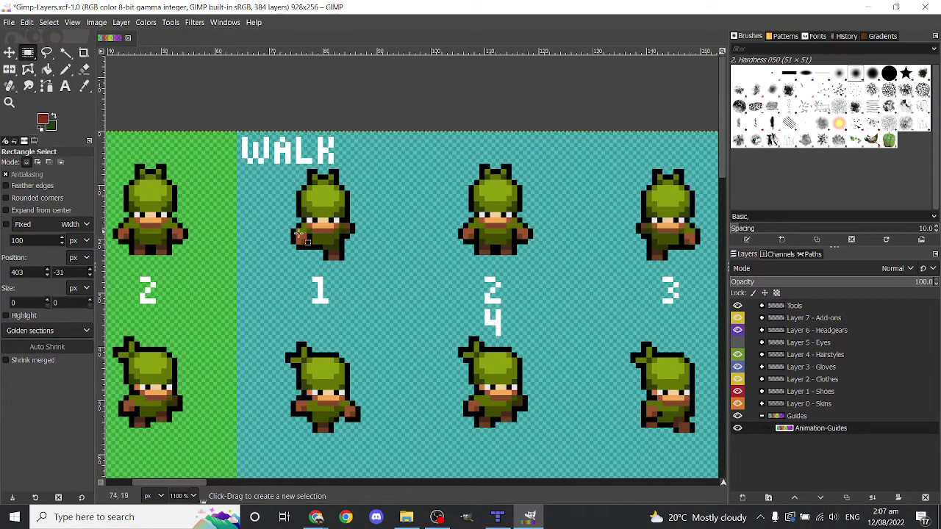
pyautogui.keyDown('ctrl'); pyautogui.scroll(-2, 298, 234); pyautogui.keyUp('ctrl')
pyautogui.keyDown('ctrl'); pyautogui.scroll(2, 423, 205); pyautogui.keyUp('ctrl')
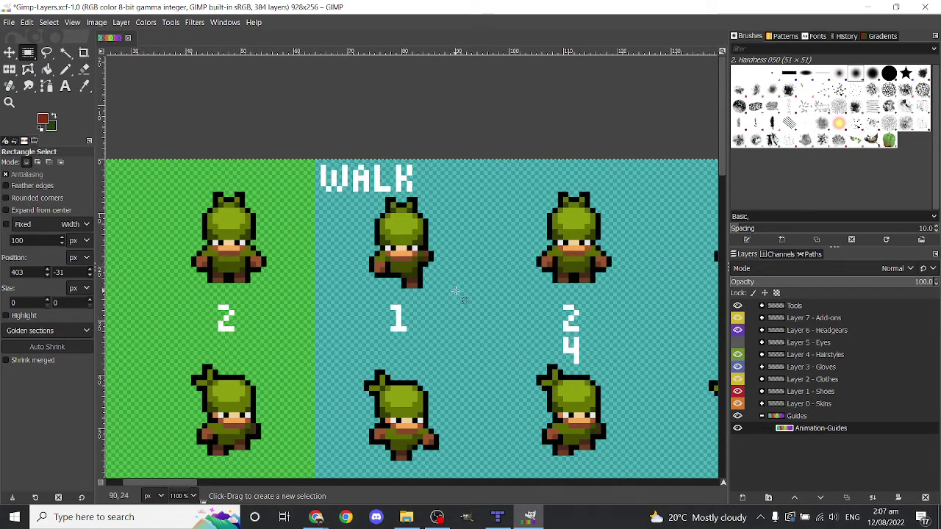
# Compare the frame numbering of the CARRY section near the spritesheet's far end with that of the WALK section
pyautogui.keyDown('ctrl'); pyautogui.scroll(-5, 365, 257); pyautogui.keyUp('ctrl')
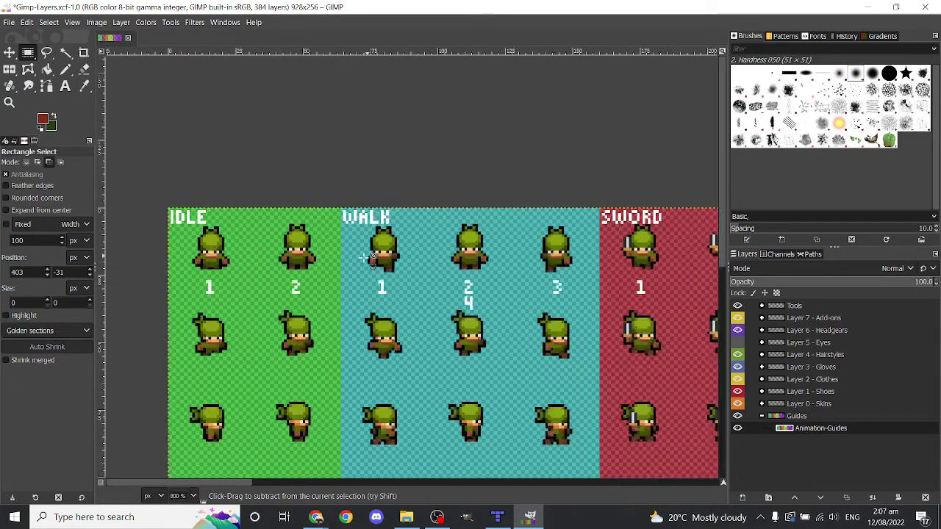
pyautogui.moveTo(477, 272); pyautogui.dragTo(134, 253, button='middle')
pyautogui.moveTo(529, 241); pyautogui.dragTo(135, 211, button='middle')
pyautogui.hscroll(2, 444, 189)
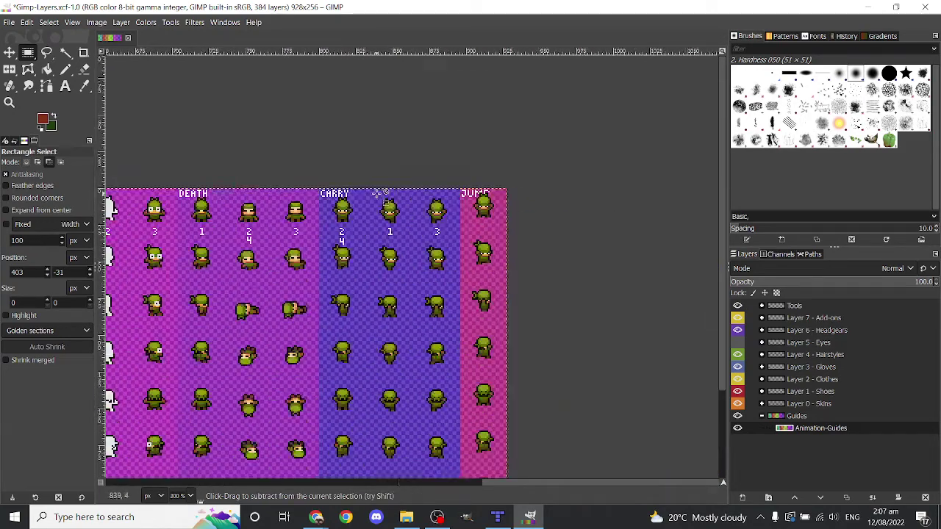
pyautogui.keyDown('ctrl'); pyautogui.scroll(5, 445, 190); pyautogui.keyUp('ctrl')
pyautogui.keyDown('ctrl'); pyautogui.scroll(1, 442, 189); pyautogui.keyUp('ctrl')
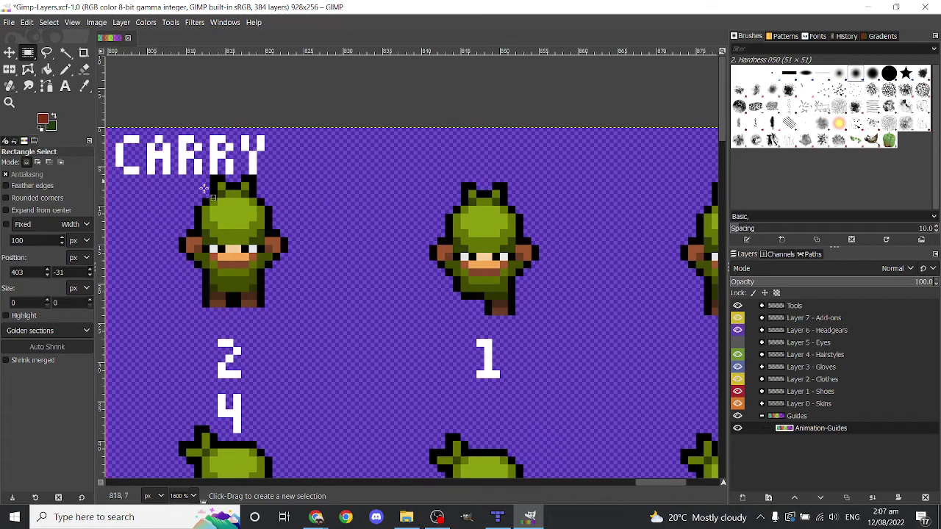
pyautogui.keyDown('ctrl'); pyautogui.scroll(-2, 287, 287); pyautogui.keyUp('ctrl')
pyautogui.keyDown('ctrl'); pyautogui.scroll(2, 235, 262); pyautogui.keyUp('ctrl')
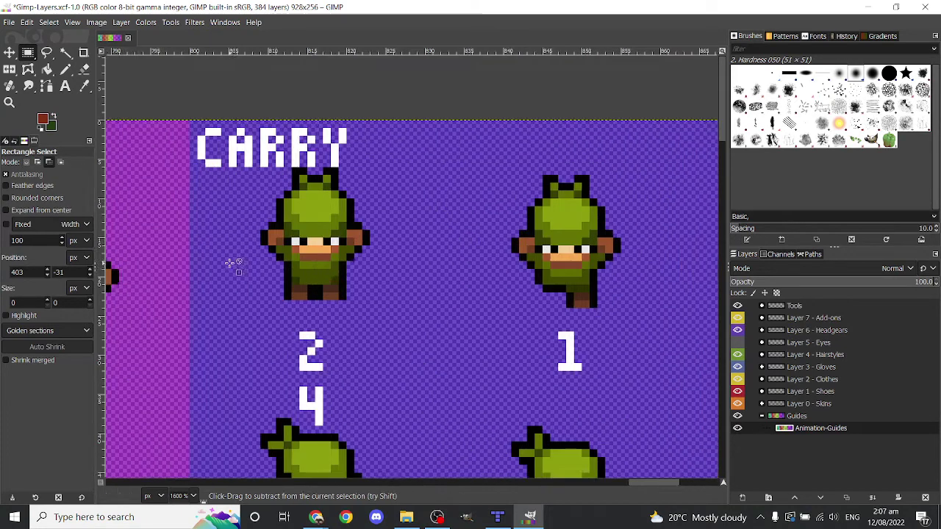
pyautogui.keyDown('ctrl'); pyautogui.scroll(-8, 331, 272); pyautogui.keyUp('ctrl')
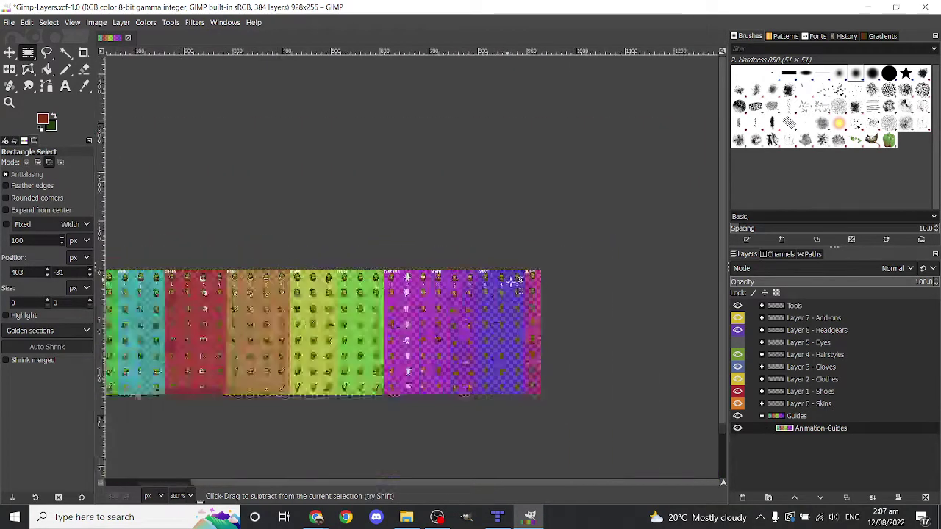
pyautogui.keyDown('ctrl'); pyautogui.scroll(5, 428, 281); pyautogui.keyUp('ctrl')
pyautogui.keyDown('ctrl'); pyautogui.scroll(4, 429, 281); pyautogui.keyUp('ctrl')
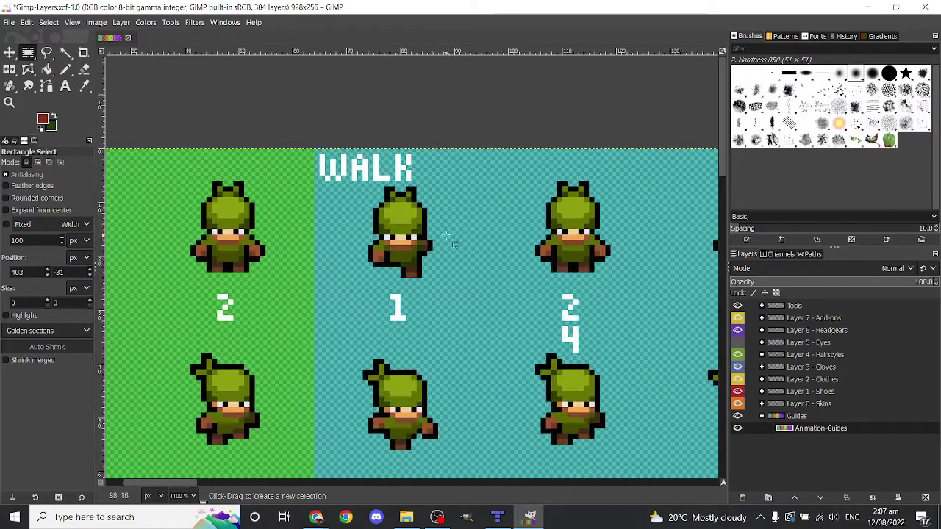
pyautogui.keyDown('ctrl'); pyautogui.scroll(-3, 448, 237); pyautogui.keyUp('ctrl')
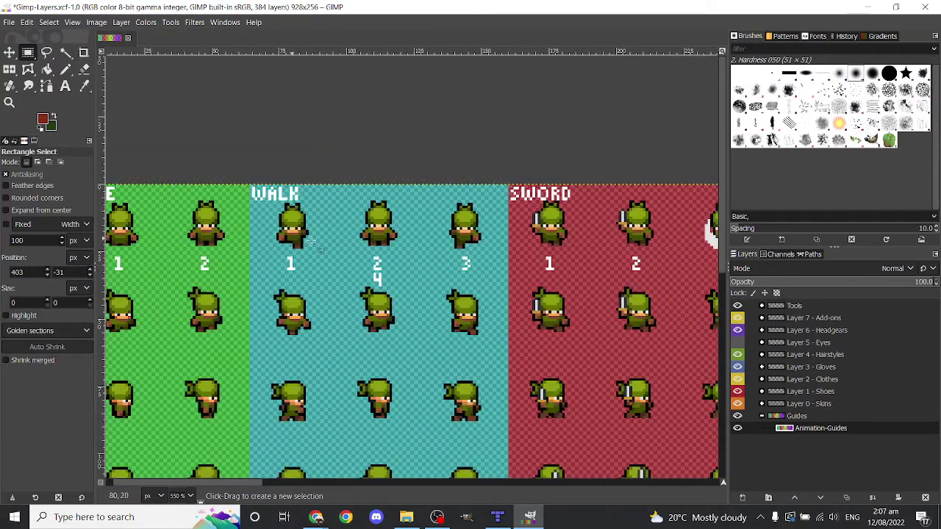
pyautogui.keyDown('ctrl'); pyautogui.scroll(1, 298, 212); pyautogui.keyUp('ctrl')
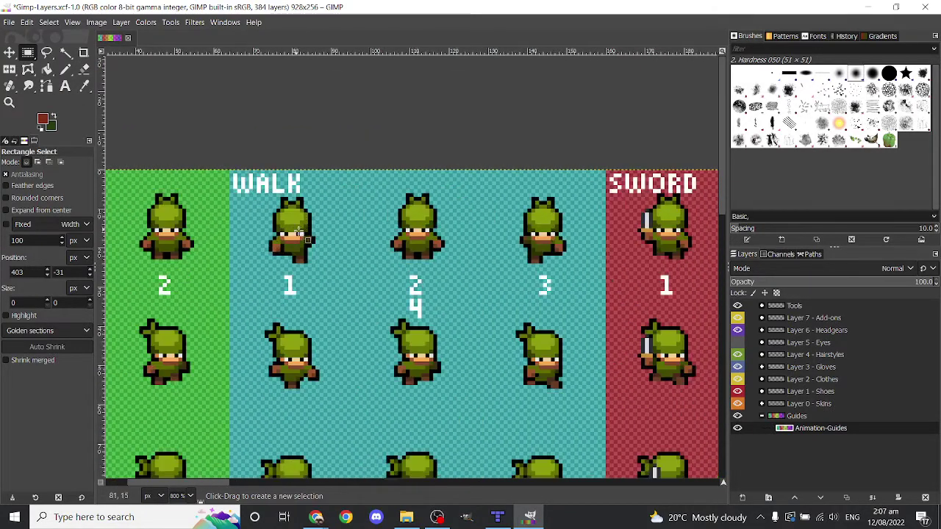
# Switch to Tiled and open the animation editor for the first front-facing walk tile in the Character-Animations2 tileset
pyautogui.click(497, 515)
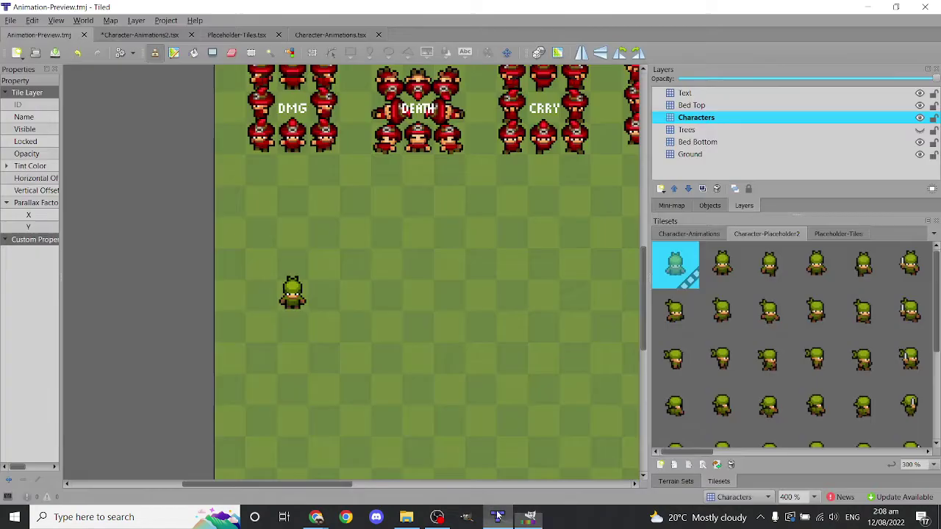
pyautogui.click(236, 35)
pyautogui.click(159, 34)
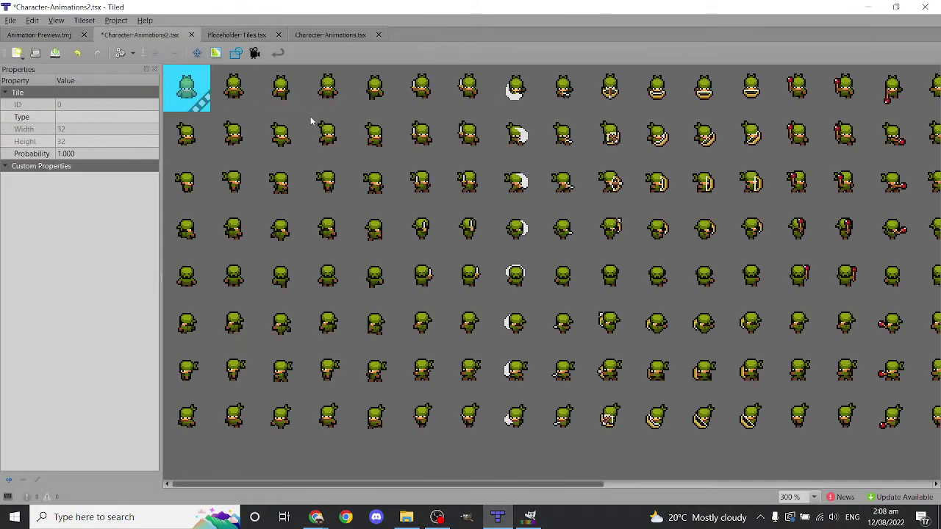
pyautogui.click(273, 91)
pyautogui.click(254, 52)
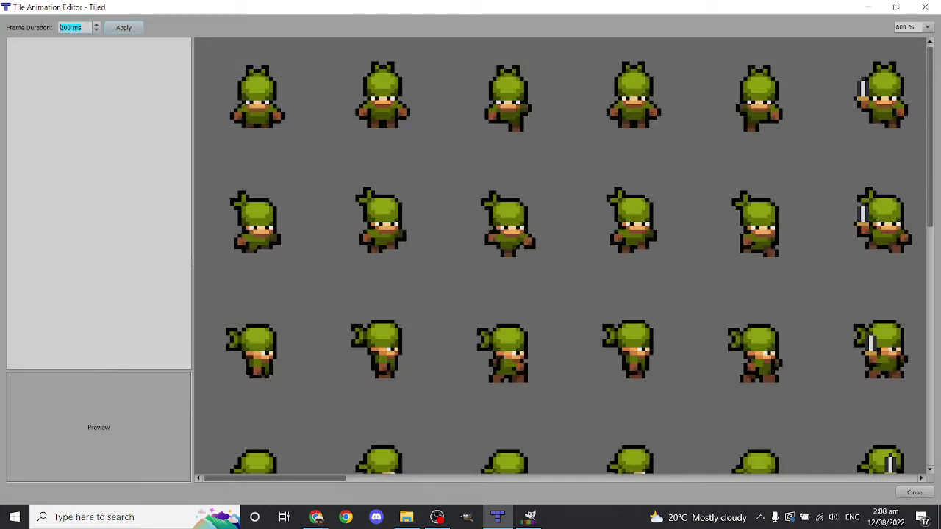
# Build the front-facing walk animation from walk frames 1, 2, 3 and 2 at 100 ms each, following the guide's order, and close the editor
pyautogui.doubleClick(520, 108)
pyautogui.moveTo(603, 122); pyautogui.dragTo(533, 125, button='middle')
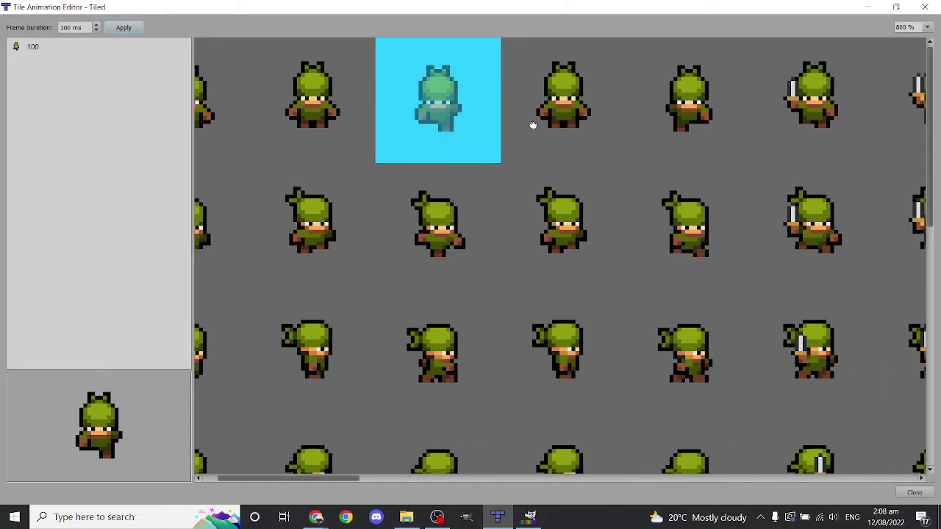
pyautogui.doubleClick(567, 107)
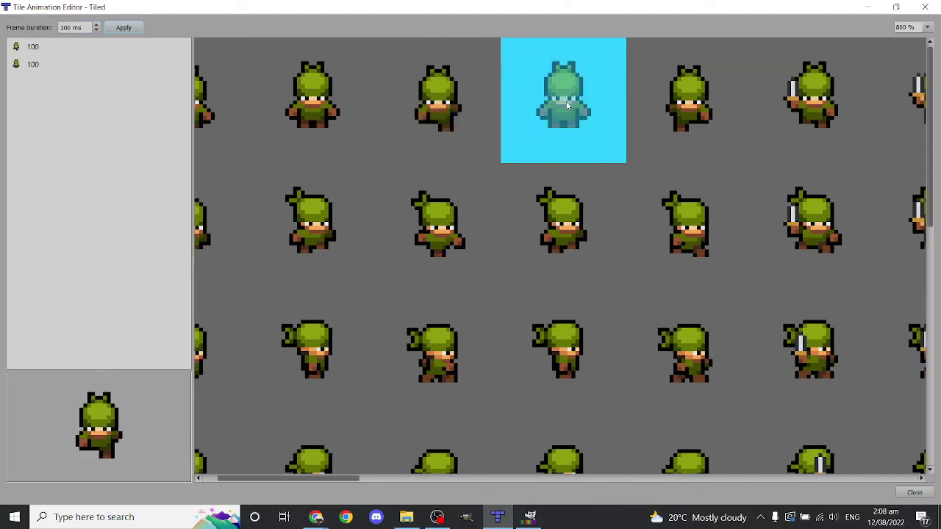
pyautogui.doubleClick(689, 102)
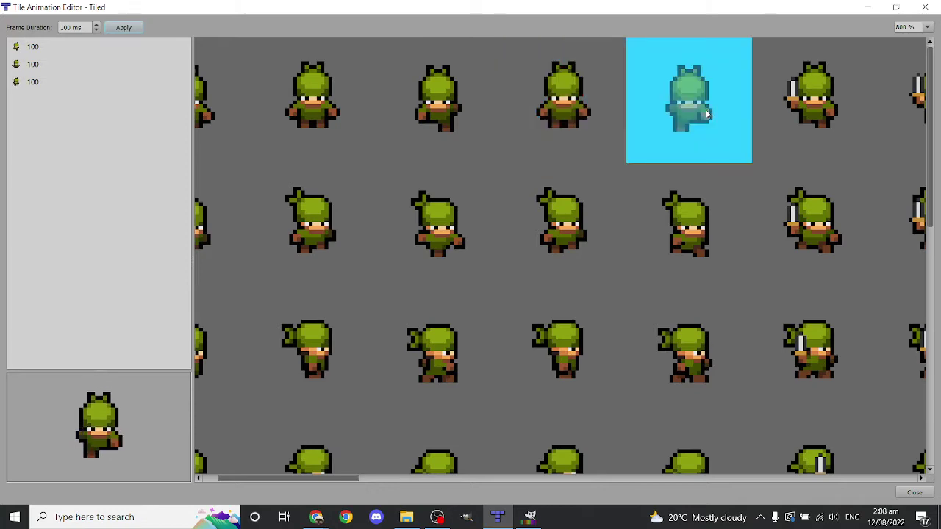
pyautogui.click(530, 517)
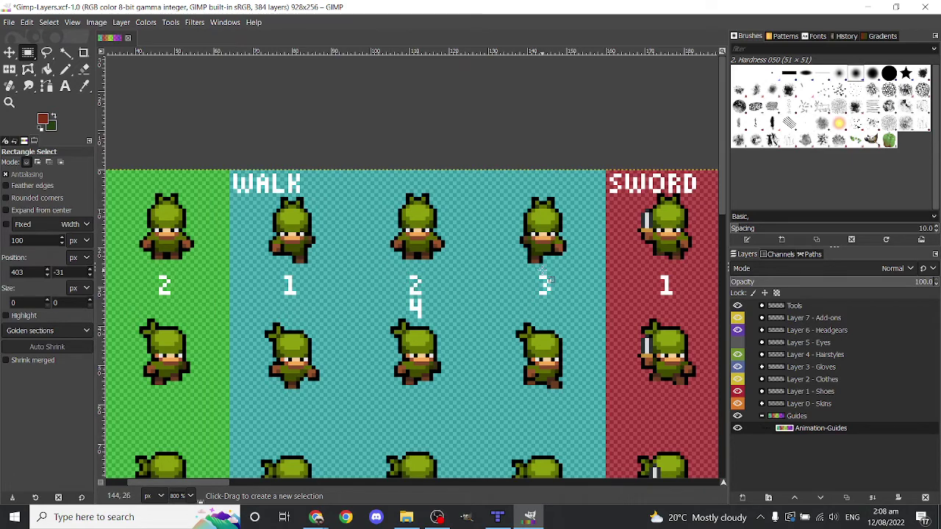
pyautogui.click(497, 517)
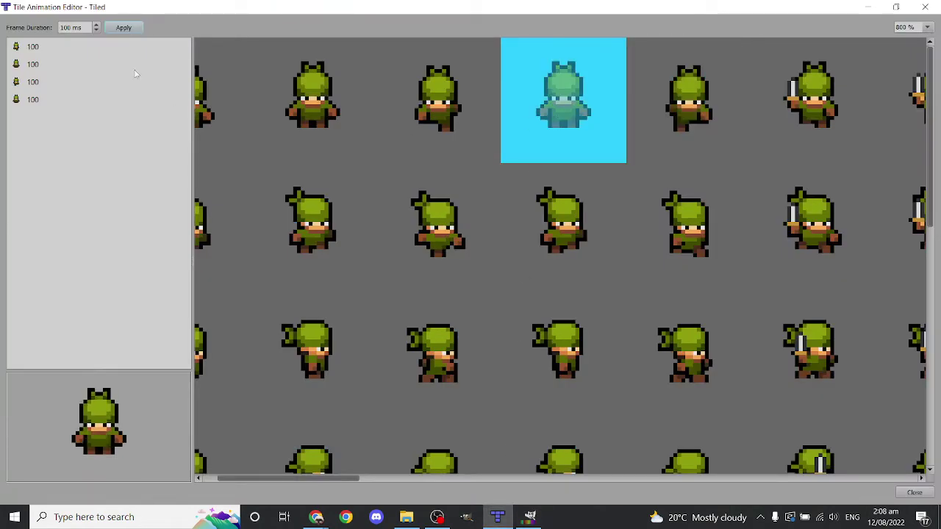
pyautogui.click(925, 6)
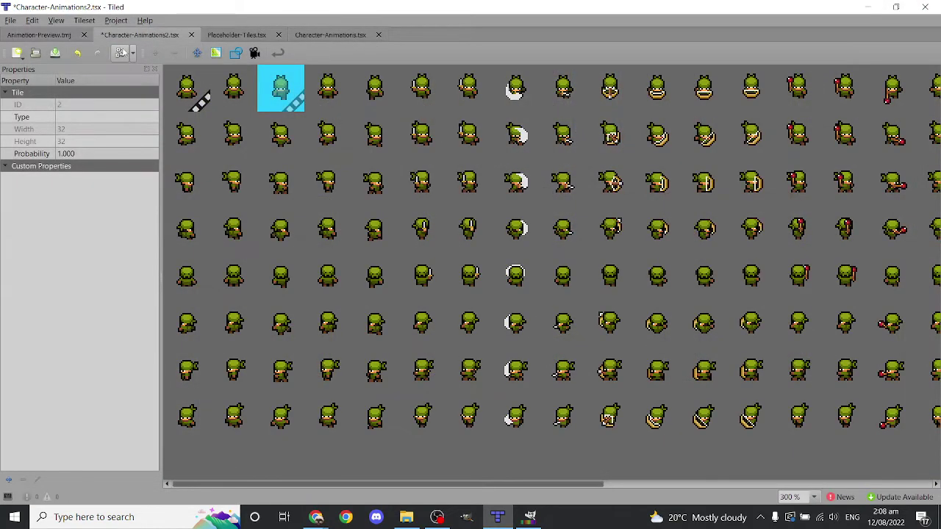
# In the Animation-Preview map, place the animated walk tile beside the idle character, leaving one empty cell between them
pyautogui.click(67, 35)
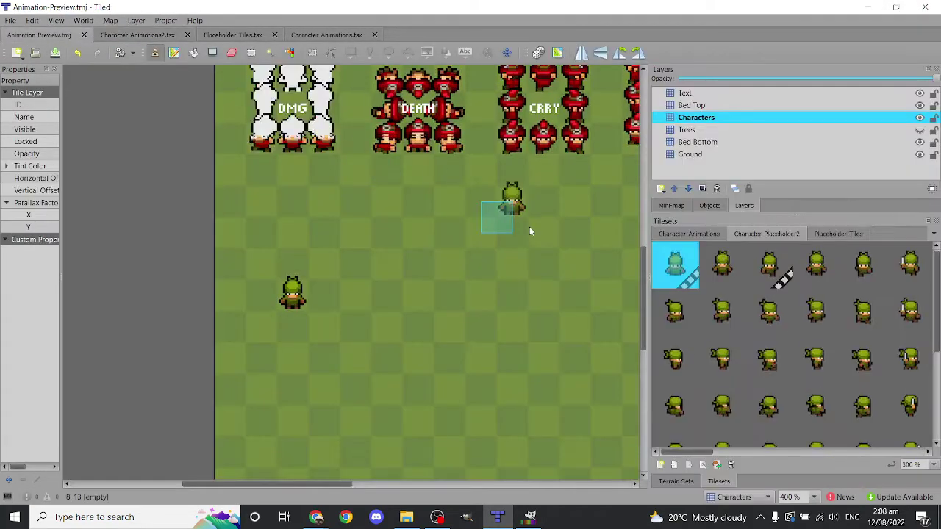
pyautogui.click(753, 271)
pyautogui.keyDown('ctrl'); pyautogui.scroll(1, 300, 329); pyautogui.keyUp('ctrl')
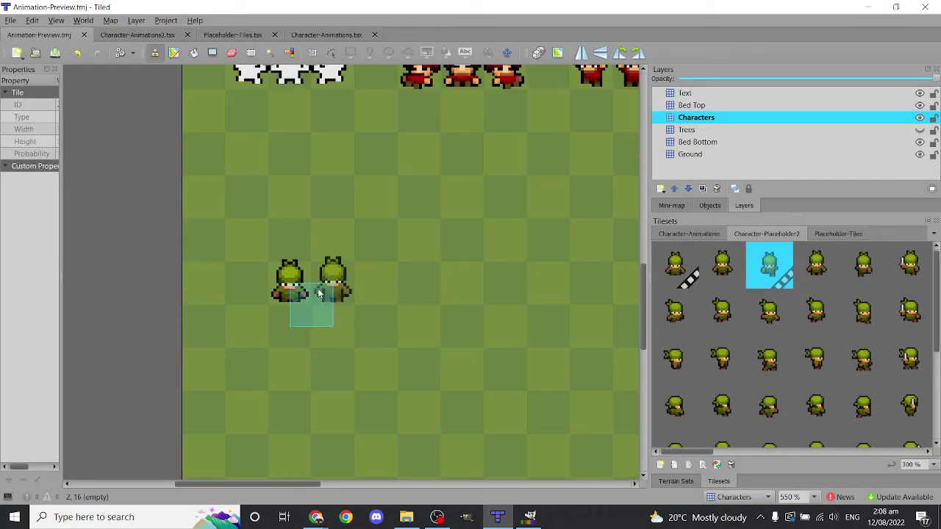
pyautogui.click(355, 307)
pyautogui.keyDown('ctrl'); pyautogui.scroll(-2, 500, 344); pyautogui.keyUp('ctrl')
pyautogui.keyDown('ctrl'); pyautogui.scroll(2, 539, 341); pyautogui.keyUp('ctrl')
pyautogui.hscroll(3, 539, 341)
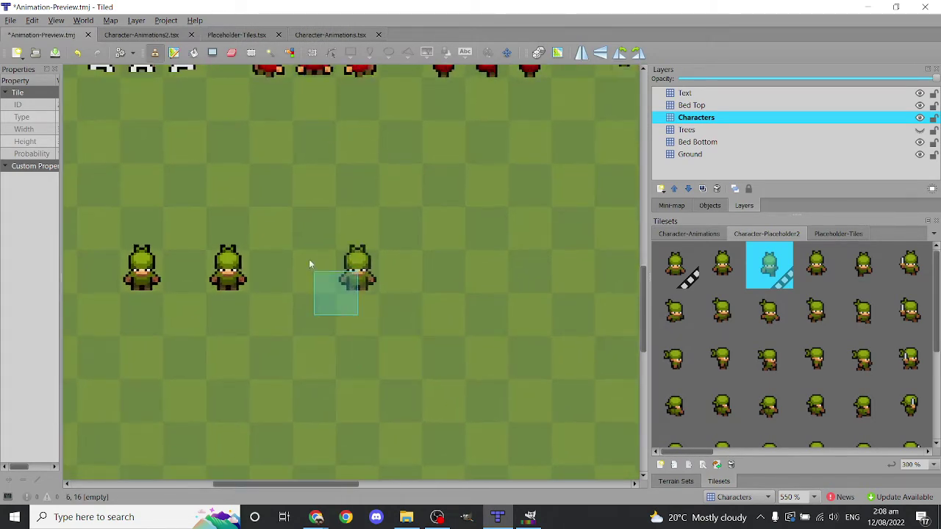
# Switch to GIMP and examine the frame numbering across the guide sections, ending on the SWORD section
pyautogui.click(529, 517)
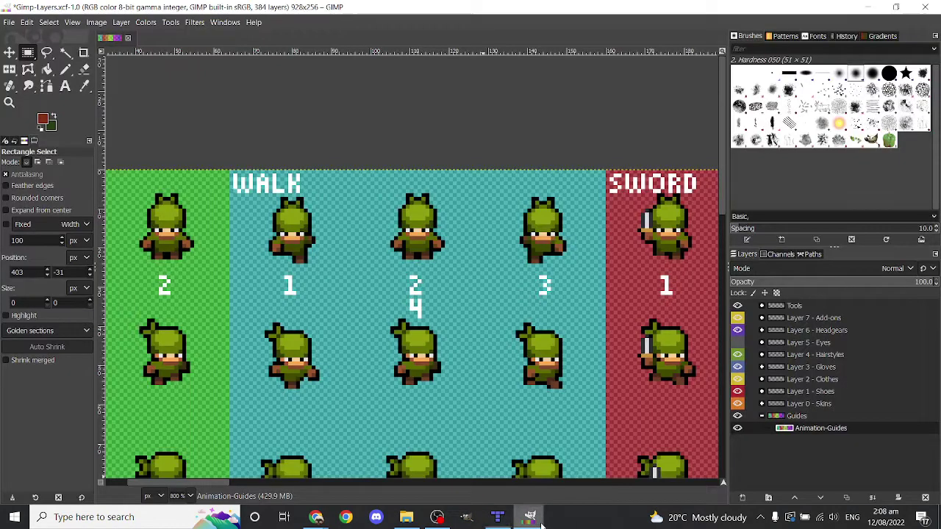
pyautogui.hscroll(4, 354, 239)
pyautogui.keyDown('ctrl'); pyautogui.scroll(-1, 351, 241); pyautogui.keyUp('ctrl')
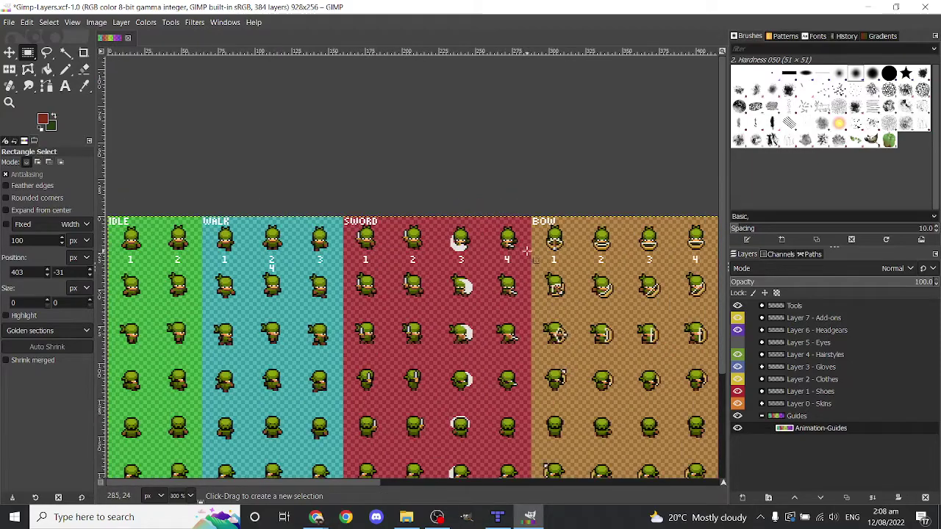
pyautogui.hscroll(3, 350, 245)
pyautogui.keyDown('ctrl'); pyautogui.scroll(-1, 349, 245); pyautogui.keyUp('ctrl')
pyautogui.keyDown('ctrl'); pyautogui.scroll(1, 353, 247); pyautogui.keyUp('ctrl')
pyautogui.hscroll(3, 375, 251)
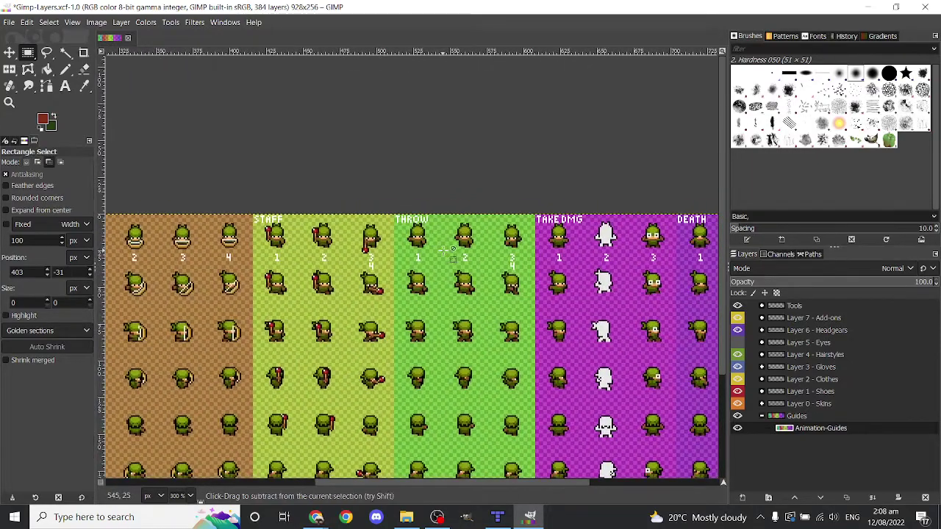
pyautogui.keyDown('ctrl'); pyautogui.scroll(-1, 398, 258); pyautogui.keyUp('ctrl')
pyautogui.keyDown('ctrl'); pyautogui.scroll(2, 402, 258); pyautogui.keyUp('ctrl')
pyautogui.moveTo(400, 261); pyautogui.dragTo(640, 234, button='middle')
pyautogui.keyDown('ctrl'); pyautogui.scroll(-2, 556, 243); pyautogui.keyUp('ctrl')
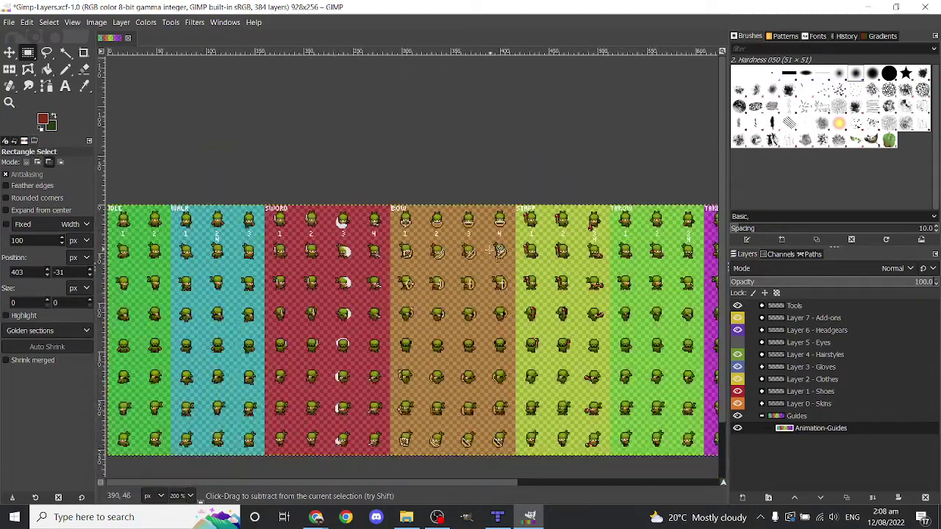
pyautogui.keyDown('ctrl'); pyautogui.scroll(2, 318, 223); pyautogui.keyUp('ctrl')
pyautogui.moveTo(345, 200); pyautogui.dragTo(369, 189, button='middle')
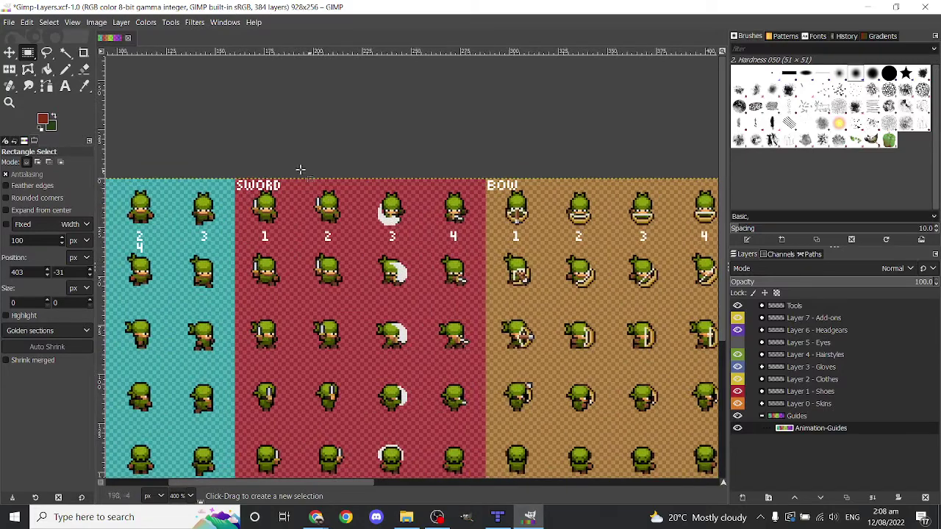
# Switch to Tiled and open the animation editor for the fifth tile of the bottom row in Character-Animations2
pyautogui.click(498, 517)
pyautogui.click(141, 34)
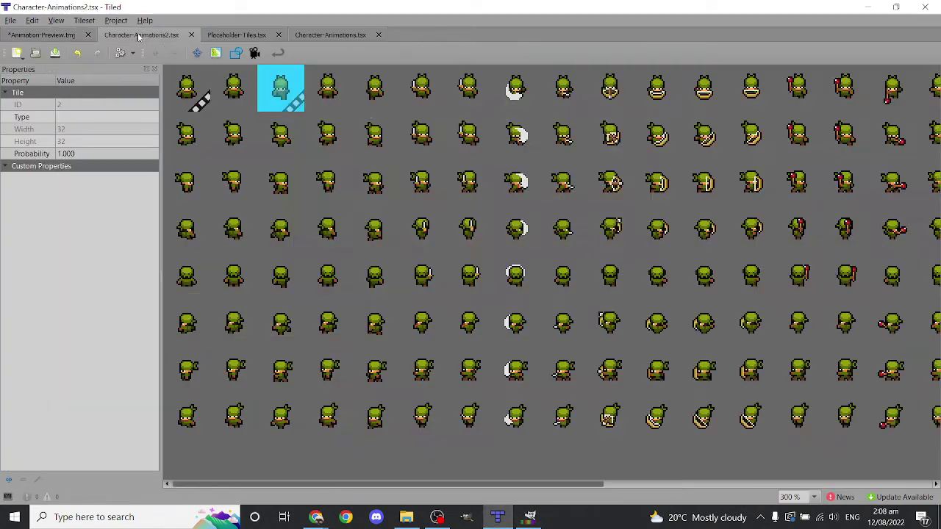
pyautogui.click(339, 101)
pyautogui.click(426, 92)
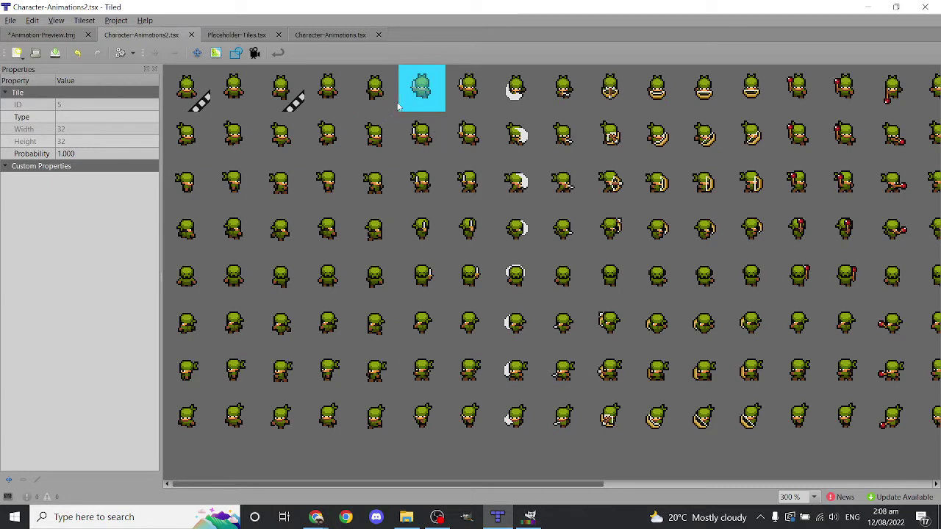
pyautogui.click(376, 420)
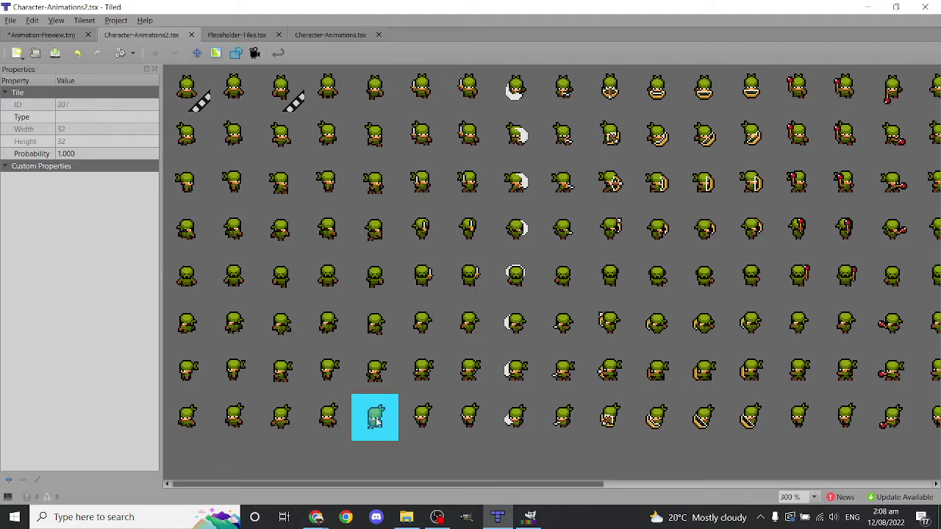
pyautogui.click(256, 54)
pyautogui.keyDown('ctrl'); pyautogui.scroll(-2, 461, 187); pyautogui.keyUp('ctrl')
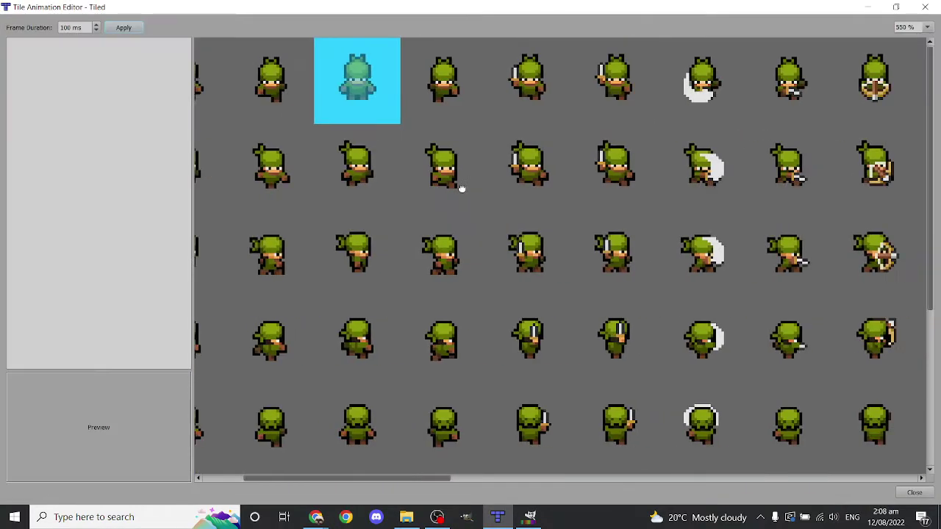
# Build the front-facing sword animation from sword frames 1, 2, 3 and 4 at 100 ms each, then close the editor
pyautogui.doubleClick(523, 72)
pyautogui.doubleClick(615, 85)
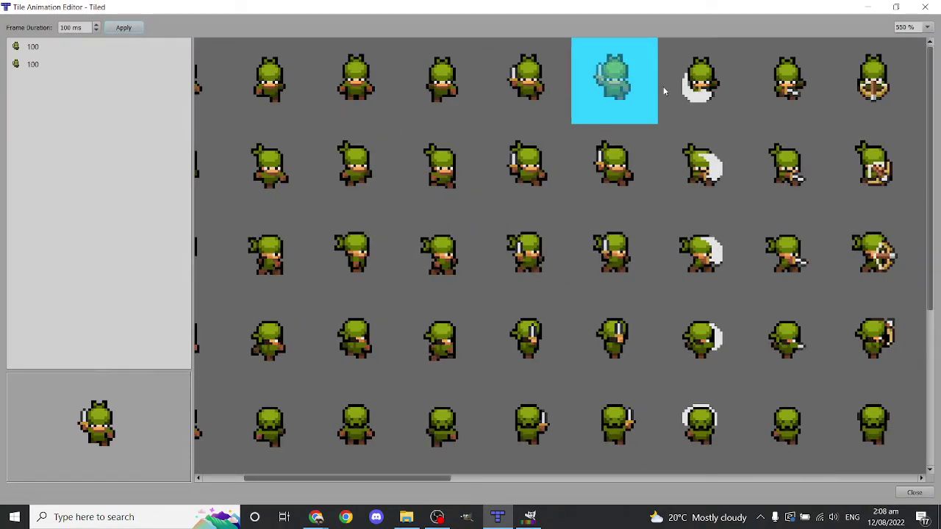
pyautogui.hscroll(2, 661, 84)
pyautogui.doubleClick(632, 77)
pyautogui.doubleClick(675, 77)
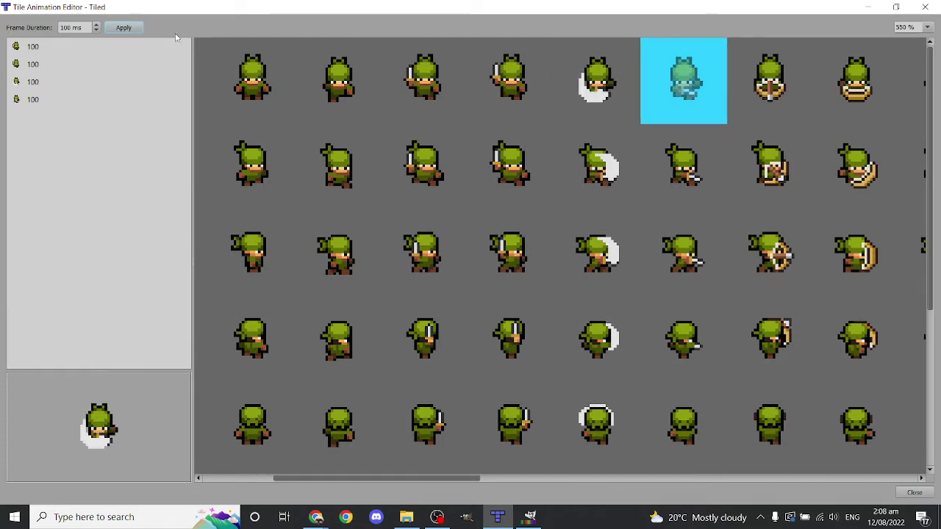
pyautogui.press('Escape')
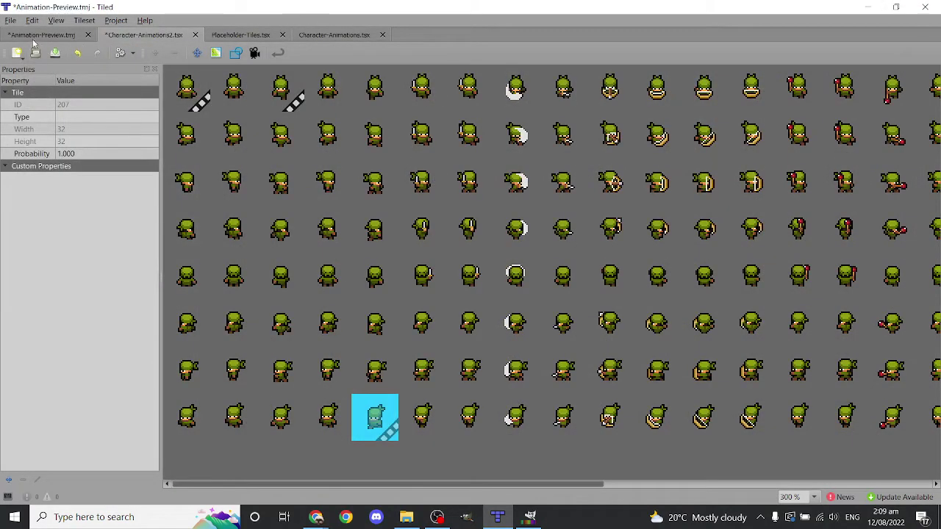
# In the Animation-Preview map, place the animated sword tile beside the walk character with one empty cell between them
pyautogui.click(41, 35)
pyautogui.scroll(-5, 872, 434)
pyautogui.click(864, 425)
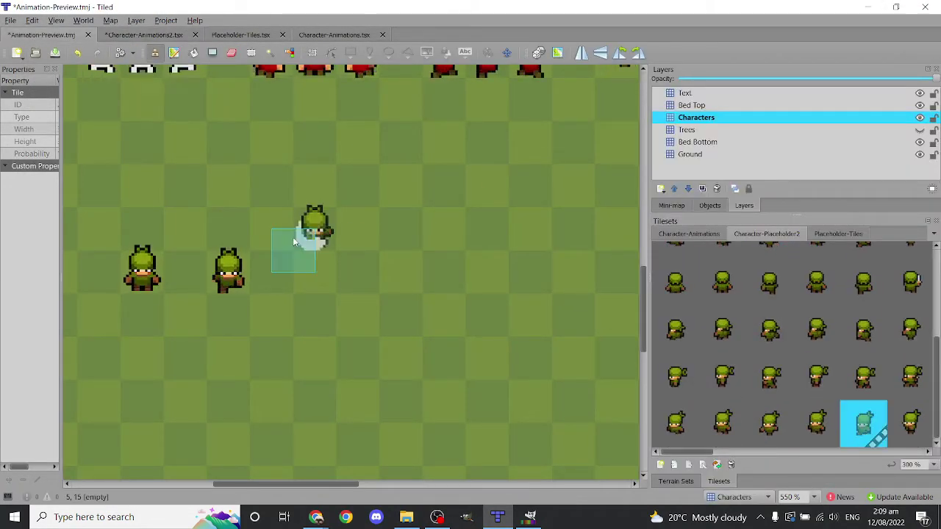
pyautogui.click(305, 293)
pyautogui.press('r')
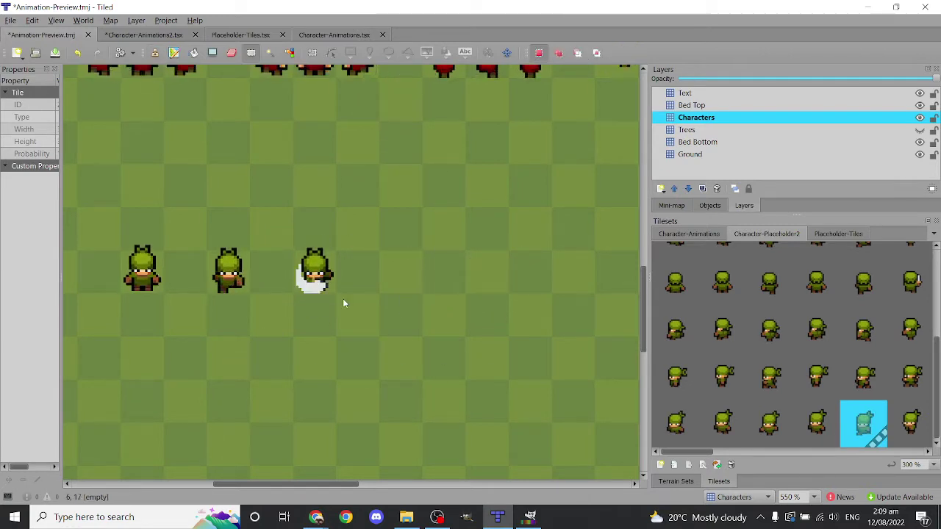
# Preview the sword animation up close on the map, then save both the map and the Character-Animations2 tileset
pyautogui.scroll(5, 849, 383)
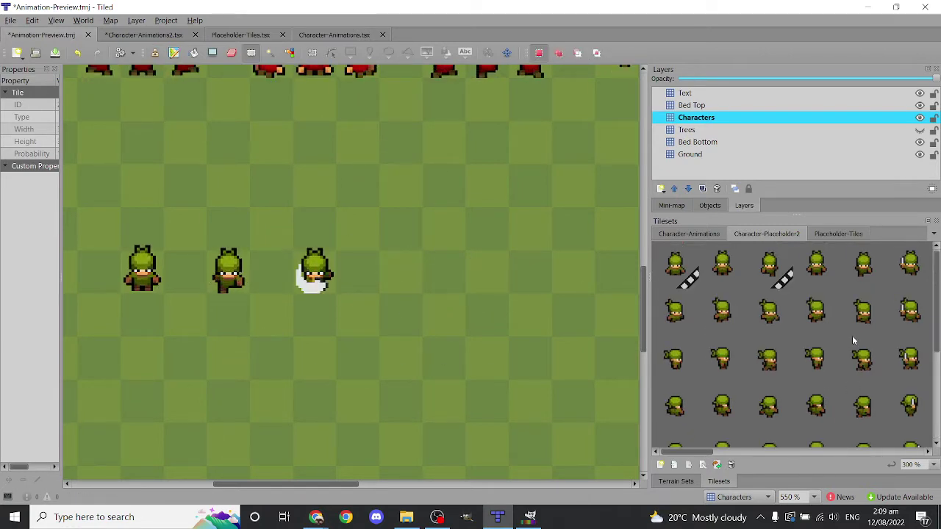
pyautogui.keyDown('ctrl'); pyautogui.scroll(2, 367, 284); pyautogui.keyUp('ctrl')
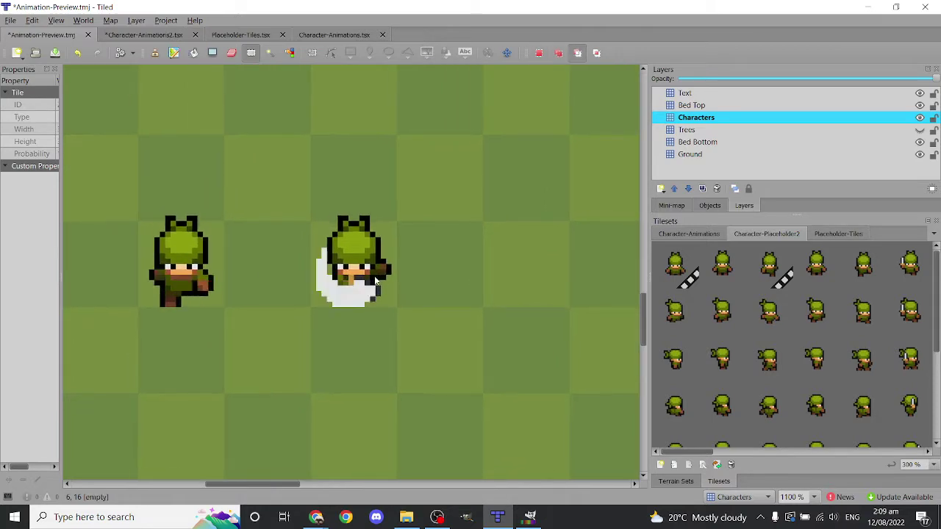
pyautogui.keyDown('ctrl'); pyautogui.scroll(-4, 405, 283); pyautogui.keyUp('ctrl')
pyautogui.hotkey('ctrl', 's')
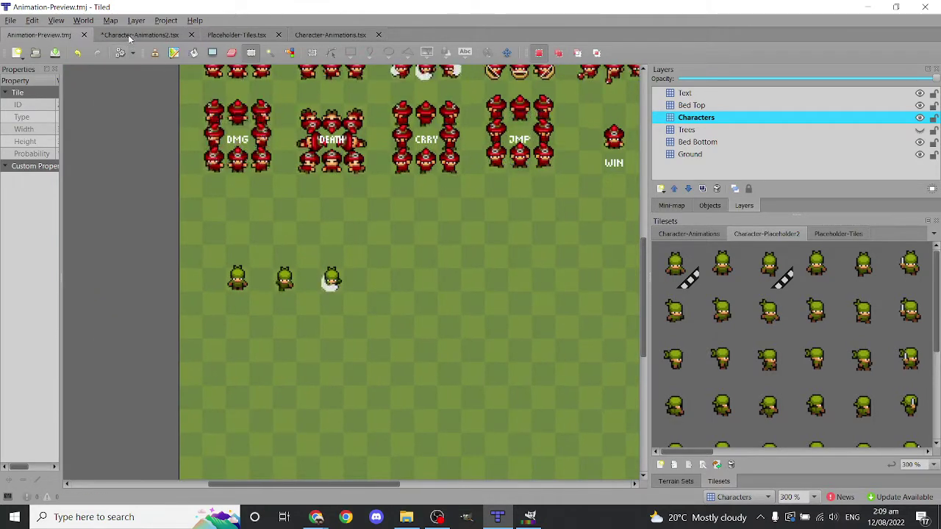
pyautogui.click(130, 34)
pyautogui.hotkey('ctrl', 's')
# Switch to GIMP, examine the frame numbers and playback order in the STAFF section of the guides, and return to Tiled
pyautogui.keyDown('shift'); pyautogui.hscroll(10, 524, 133); pyautogui.keyUp('shift')
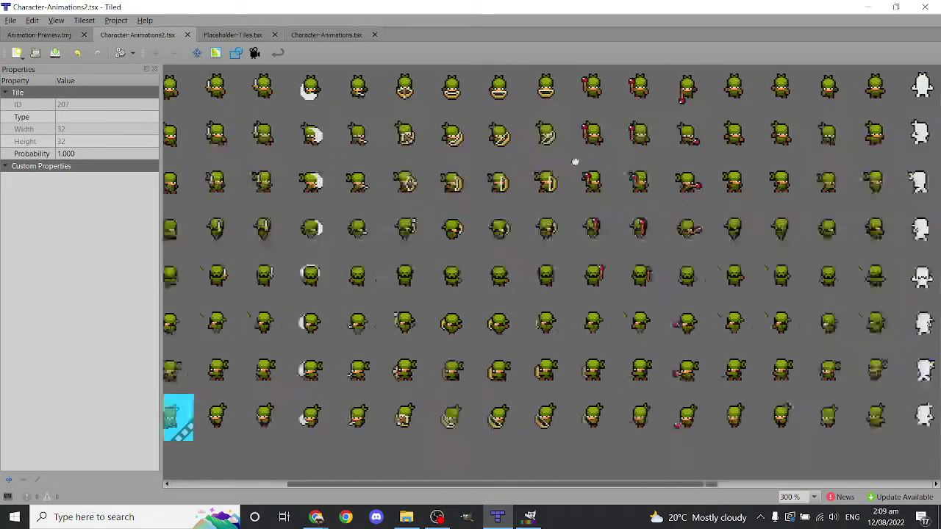
pyautogui.click(530, 517)
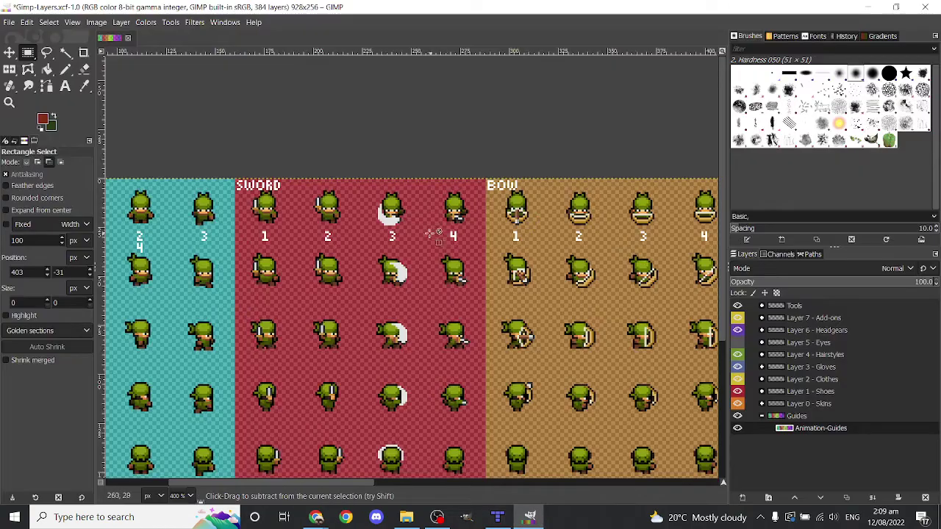
pyautogui.keyDown('ctrl'); pyautogui.scroll(-2, 434, 232); pyautogui.keyUp('ctrl')
pyautogui.hscroll(3, 423, 225)
pyautogui.keyDown('ctrl'); pyautogui.scroll(1, 446, 225); pyautogui.keyUp('ctrl')
pyautogui.keyDown('ctrl'); pyautogui.scroll(3, 276, 245); pyautogui.keyUp('ctrl')
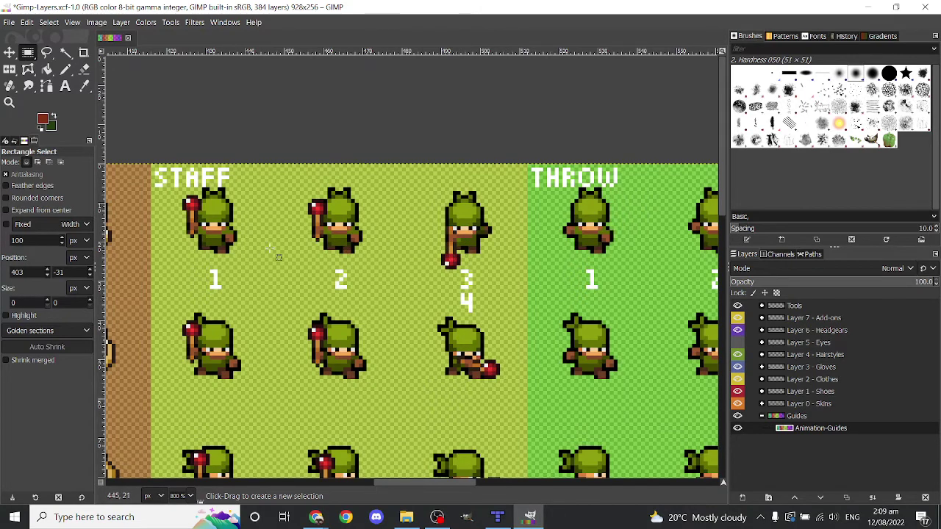
pyautogui.keyDown('ctrl'); pyautogui.scroll(2, 444, 221); pyautogui.keyUp('ctrl')
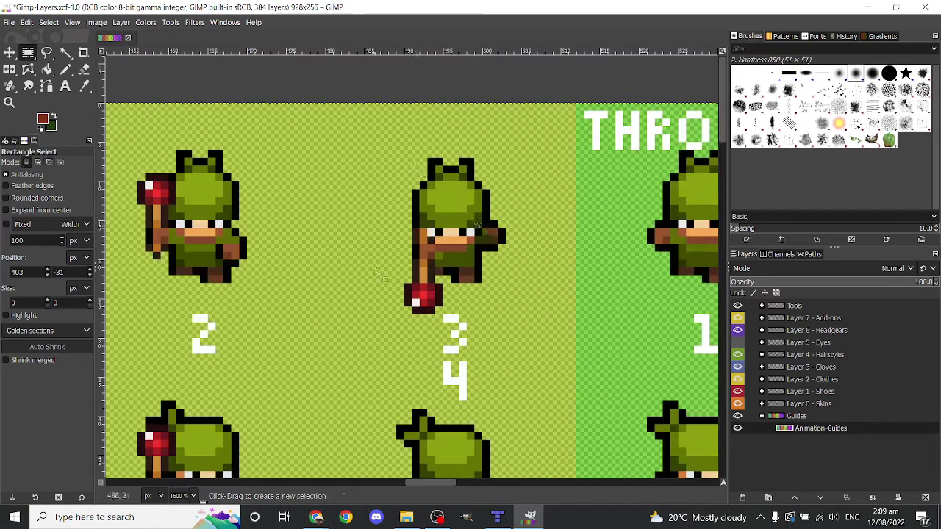
pyautogui.keyDown('ctrl'); pyautogui.scroll(-2, 502, 237); pyautogui.keyUp('ctrl')
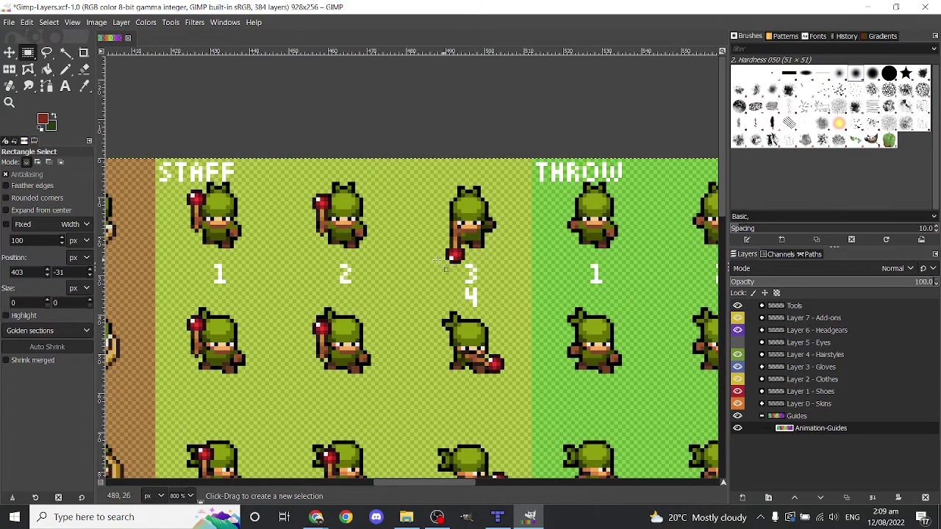
pyautogui.keyDown('ctrl'); pyautogui.scroll(-5, 437, 261); pyautogui.keyUp('ctrl')
pyautogui.click(497, 517)
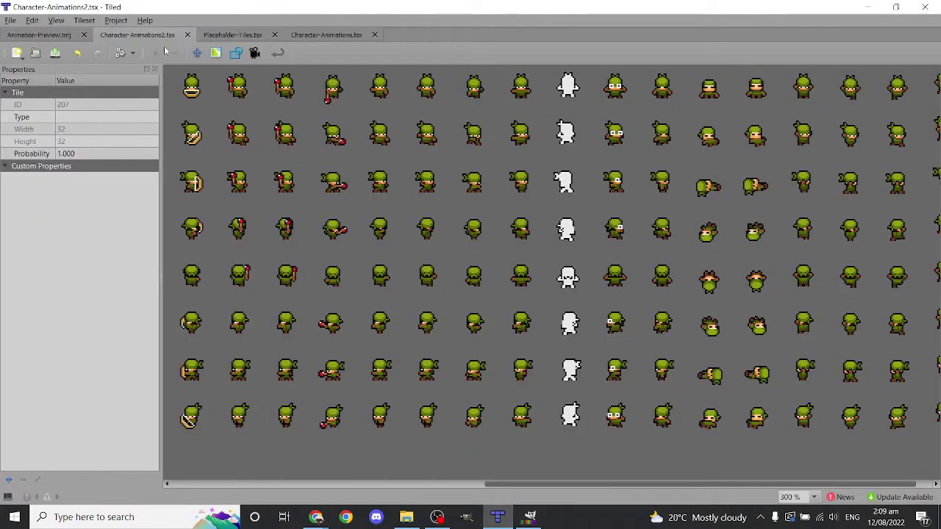
# In Character-Animations2, build the front-facing staff animation from staff frames 1, 2, 3 and 3 again at 100 ms each, then close the editor
pyautogui.click(230, 36)
pyautogui.click(147, 35)
pyautogui.moveTo(603, 113); pyautogui.dragTo(455, 164, button='middle')
pyautogui.click(215, 86)
pyautogui.moveTo(254, 105); pyautogui.dragTo(329, 88, button='middle')
pyautogui.click(254, 53)
pyautogui.hscroll(10, 684, 122)
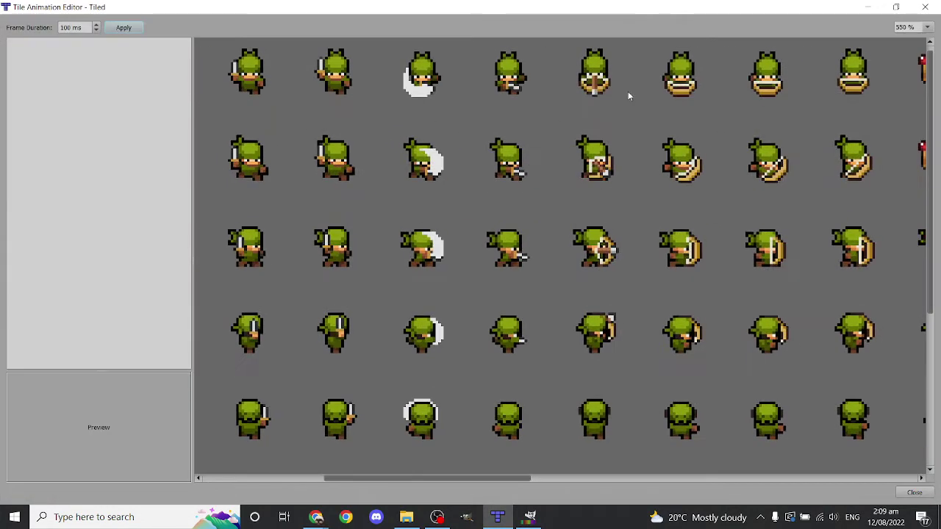
pyautogui.doubleClick(544, 78)
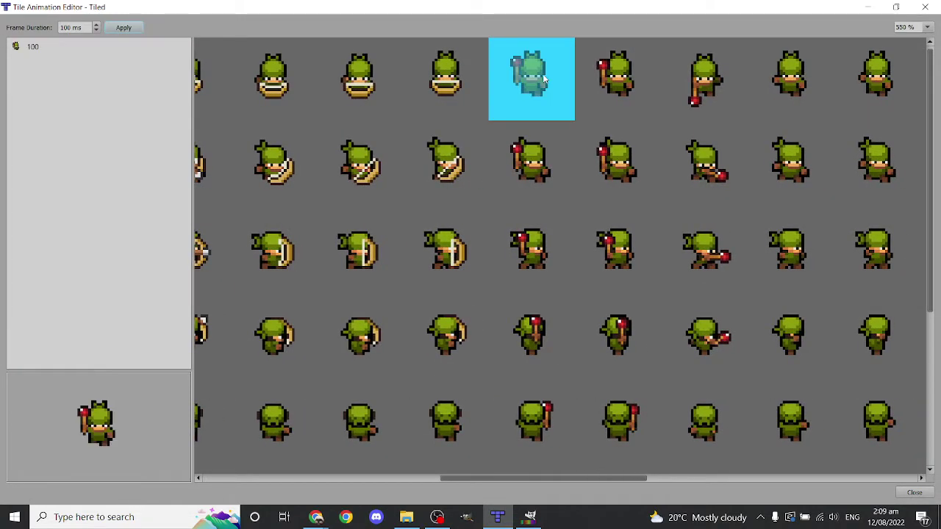
pyautogui.click(629, 71)
pyautogui.doubleClick(704, 73)
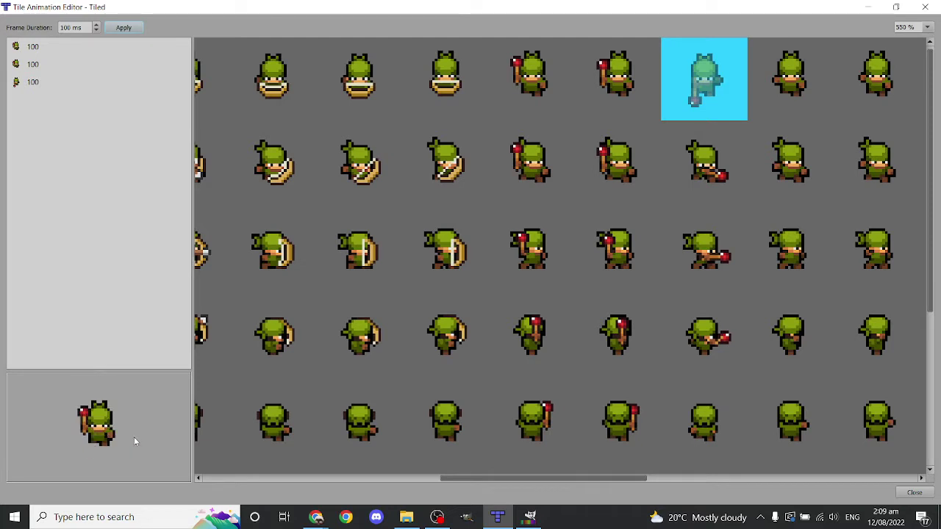
pyautogui.doubleClick(708, 105)
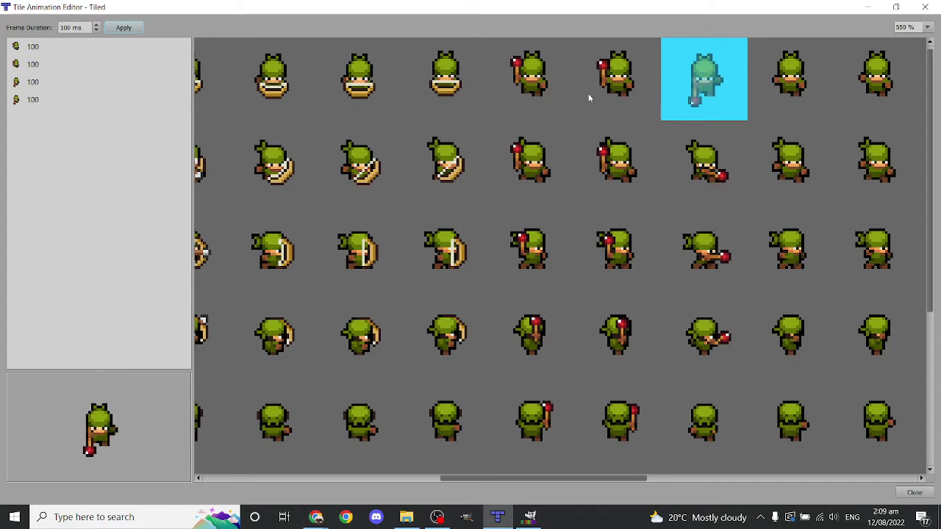
pyautogui.click(925, 6)
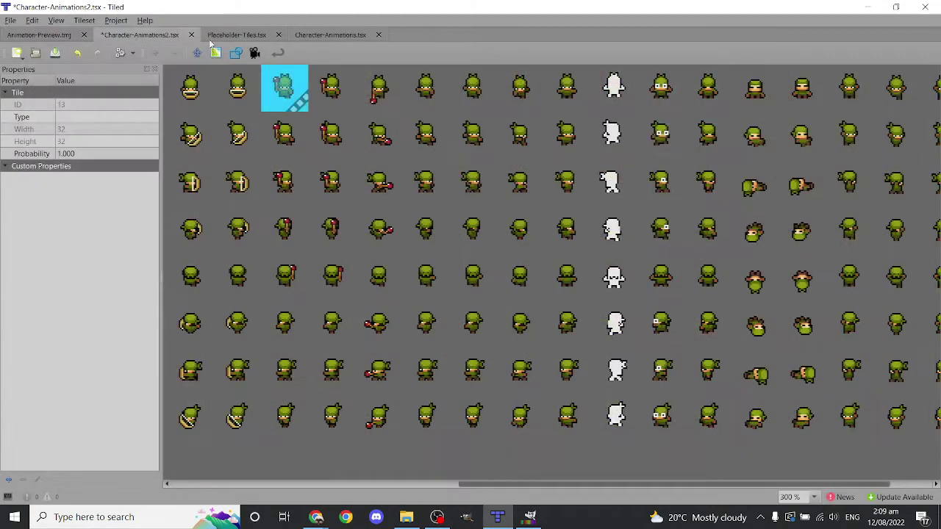
# In the Animation-Preview map, place the animated staff tile beside the sword character with one empty cell between them and preview it up close
pyautogui.click(58, 34)
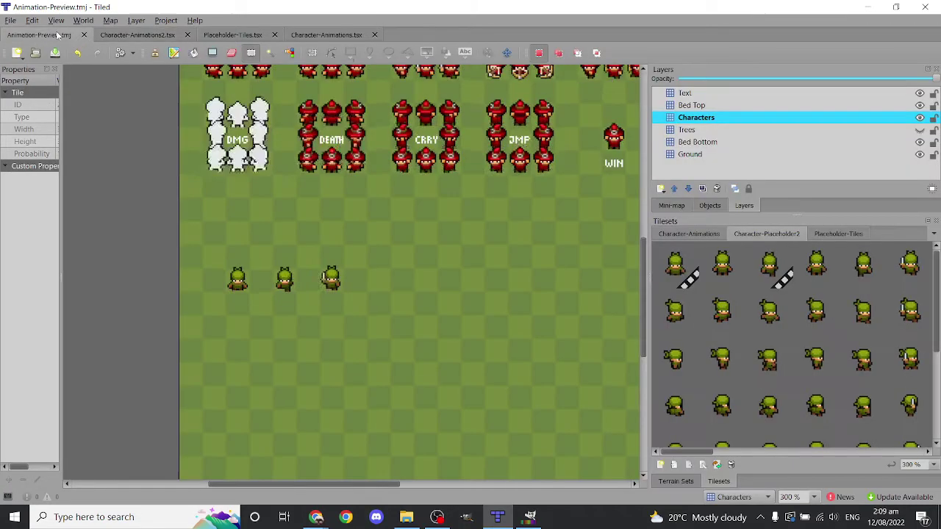
pyautogui.click(788, 285)
pyautogui.hscroll(5, 821, 282)
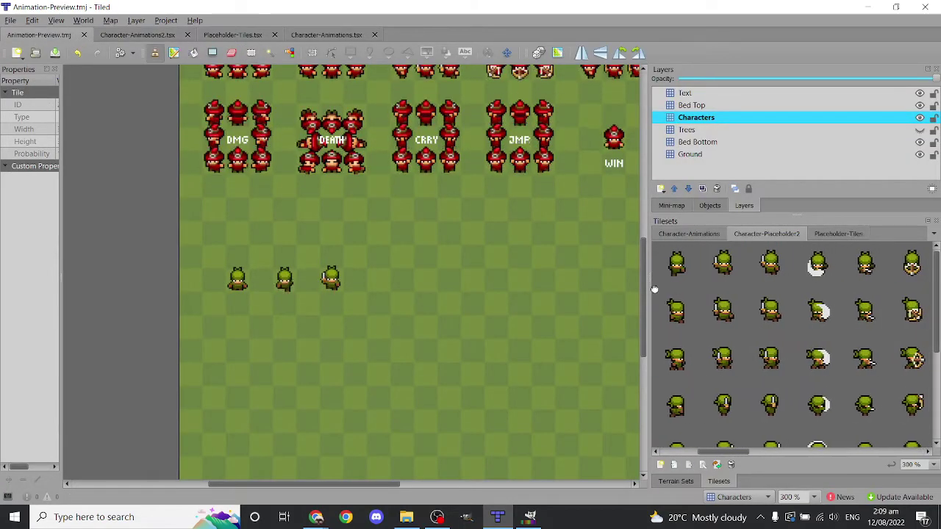
pyautogui.click(786, 265)
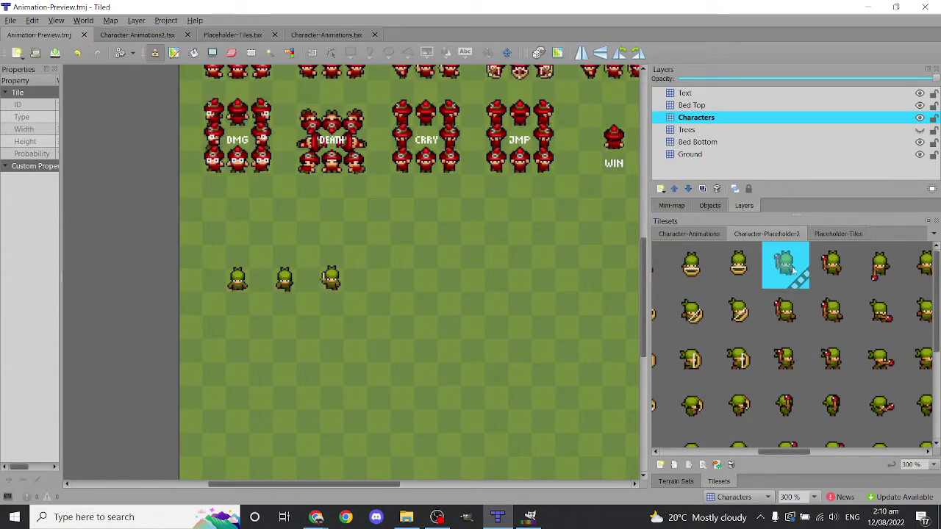
pyautogui.keyDown('ctrl'); pyautogui.scroll(1, 326, 272); pyautogui.keyUp('ctrl')
pyautogui.click(397, 279)
pyautogui.click(393, 285)
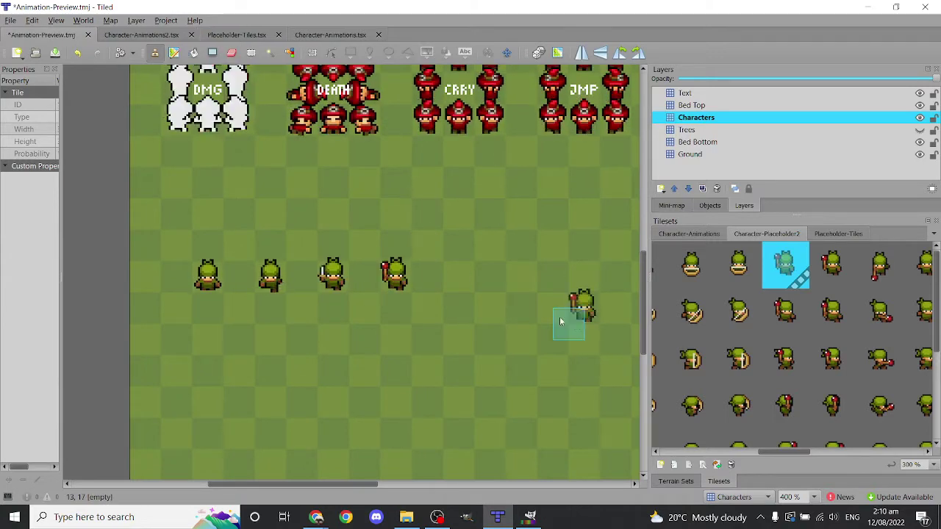
pyautogui.keyDown('ctrl'); pyautogui.scroll(1, 471, 338); pyautogui.keyUp('ctrl')
pyautogui.keyDown('ctrl'); pyautogui.scroll(1, 265, 331); pyautogui.keyUp('ctrl')
pyautogui.hotkey('ctrl', 'z')
pyautogui.press('r')
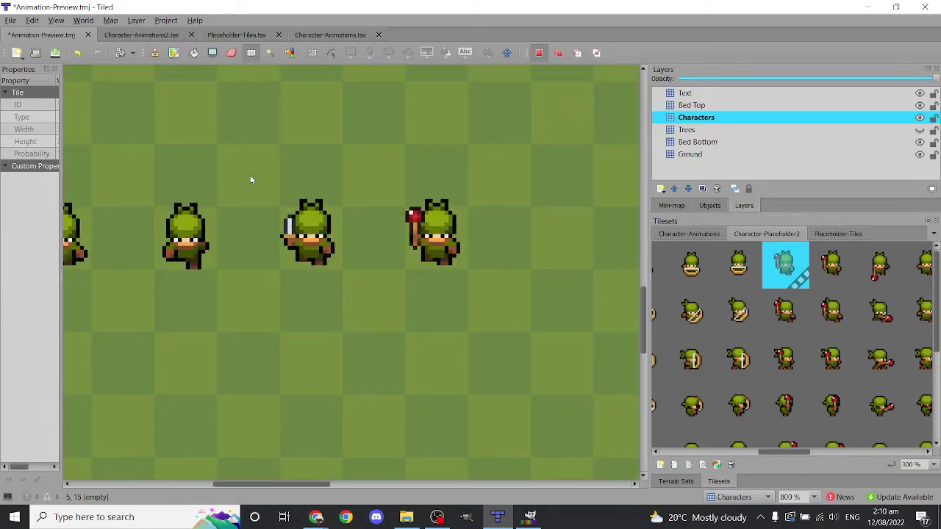
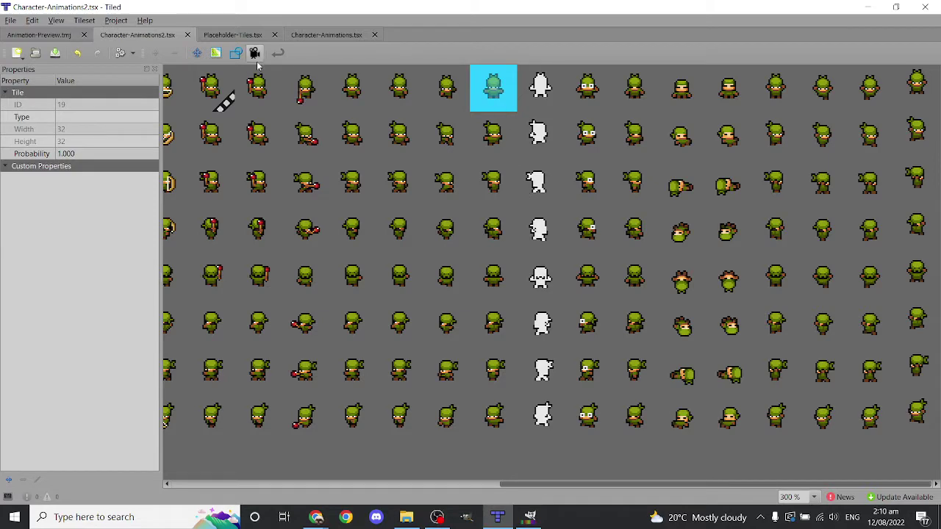
# Build the front-facing take-damage animation from take-damage frames 1, 2 and 3 at 100 ms each, then close the editor
pyautogui.click(254, 53)
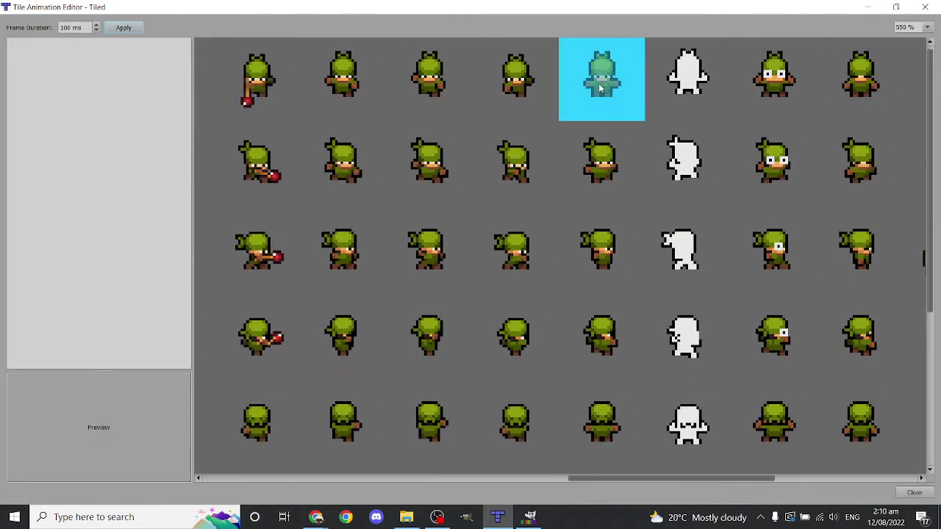
pyautogui.doubleClick(600, 82)
pyautogui.doubleClick(688, 77)
pyautogui.doubleClick(764, 84)
pyautogui.keyDown('ctrl'); pyautogui.scroll(2, 758, 101); pyautogui.keyUp('ctrl')
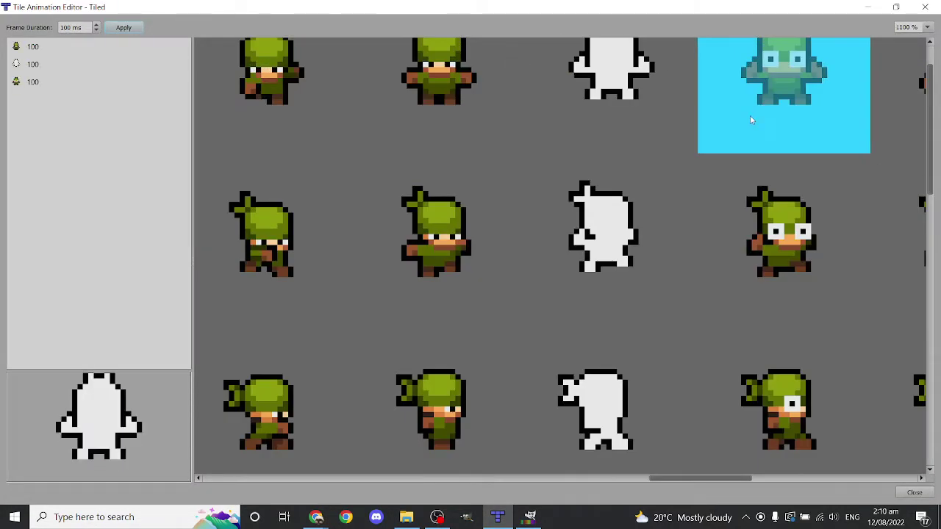
pyautogui.keyDown('ctrl'); pyautogui.scroll(-4, 547, 177); pyautogui.keyUp('ctrl')
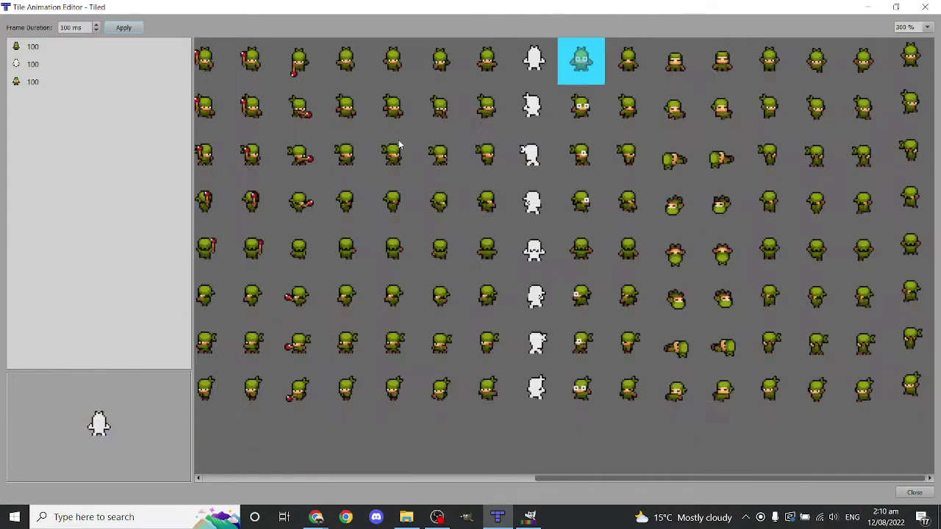
pyautogui.click(136, 30)
pyautogui.click(925, 7)
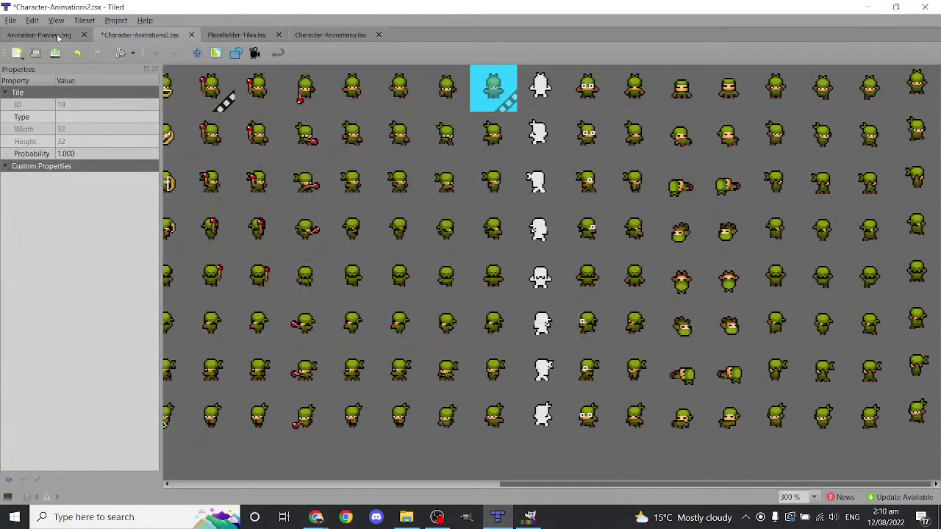
# In the Animation-Preview map, place the animated take-damage tile beside the staff character with one empty cell between them
pyautogui.click(39, 35)
pyautogui.moveTo(856, 297); pyautogui.dragTo(741, 298, button='middle')
pyautogui.keyDown('ctrl'); pyautogui.scroll(-2, 744, 297); pyautogui.keyUp('ctrl')
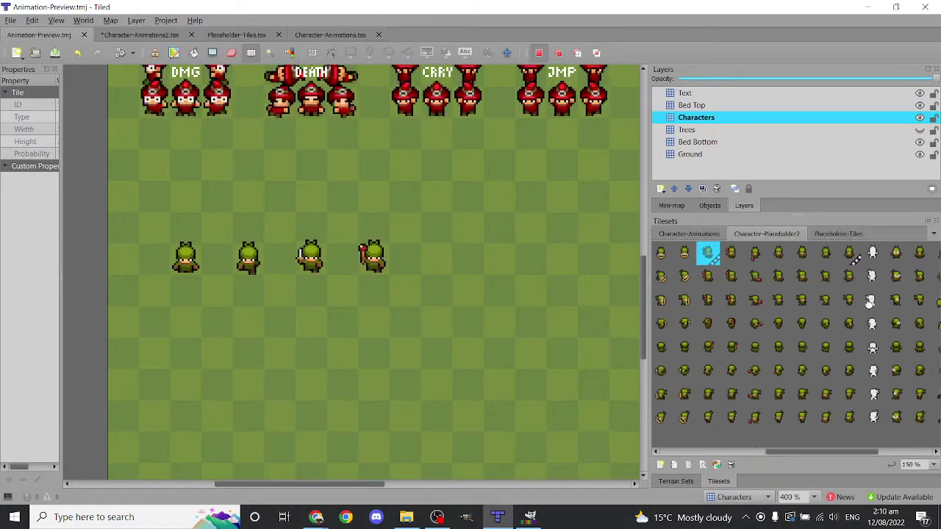
pyautogui.keyDown('ctrl'); pyautogui.scroll(2, 858, 258); pyautogui.keyUp('ctrl')
pyautogui.click(829, 260)
pyautogui.keyDown('ctrl'); pyautogui.scroll(1, 471, 292); pyautogui.keyUp('ctrl')
pyautogui.click(402, 286)
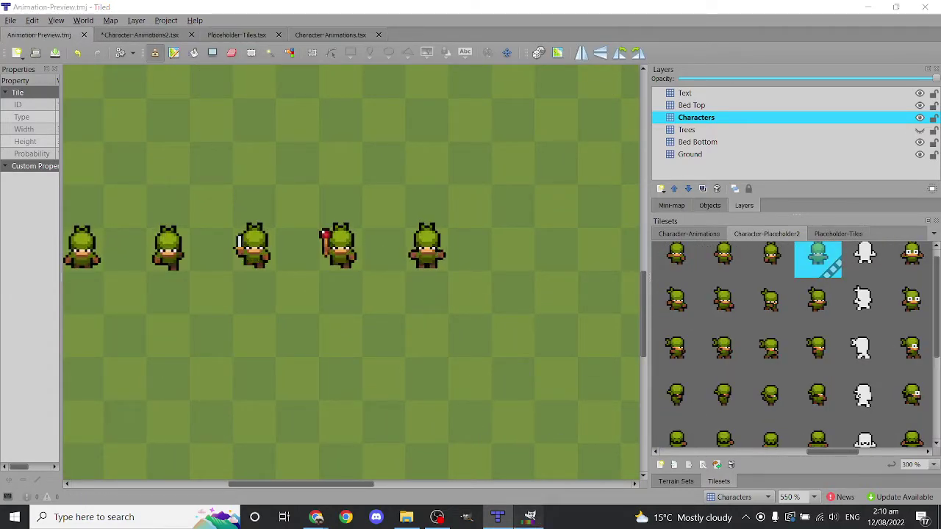
# Switch to GIMP, examine the frame numbers and playback order in the DEATH section of the guides, and return to Tiled
pyautogui.click(530, 517)
pyautogui.moveTo(473, 227); pyautogui.dragTo(449, 214, button='middle')
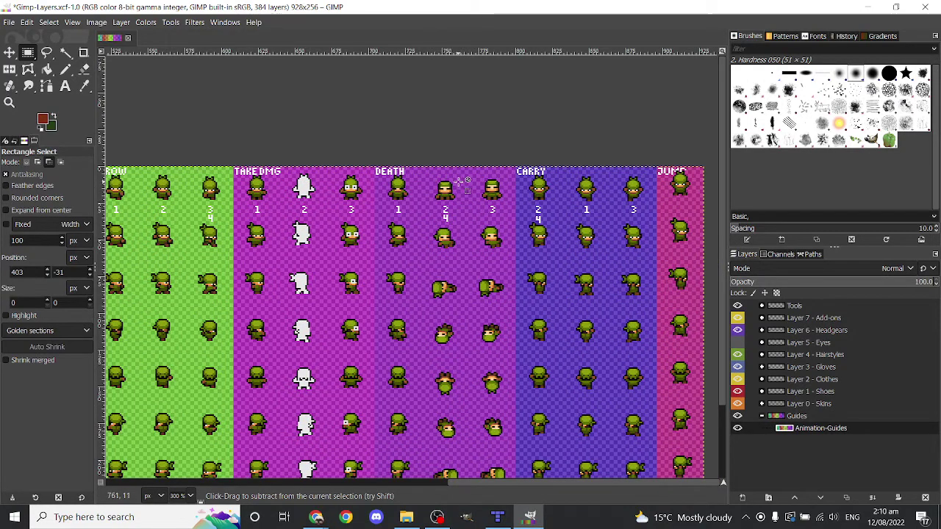
pyautogui.keyDown('ctrl'); pyautogui.scroll(2, 427, 177); pyautogui.keyUp('ctrl')
pyautogui.moveTo(497, 197); pyautogui.dragTo(434, 194, button='middle')
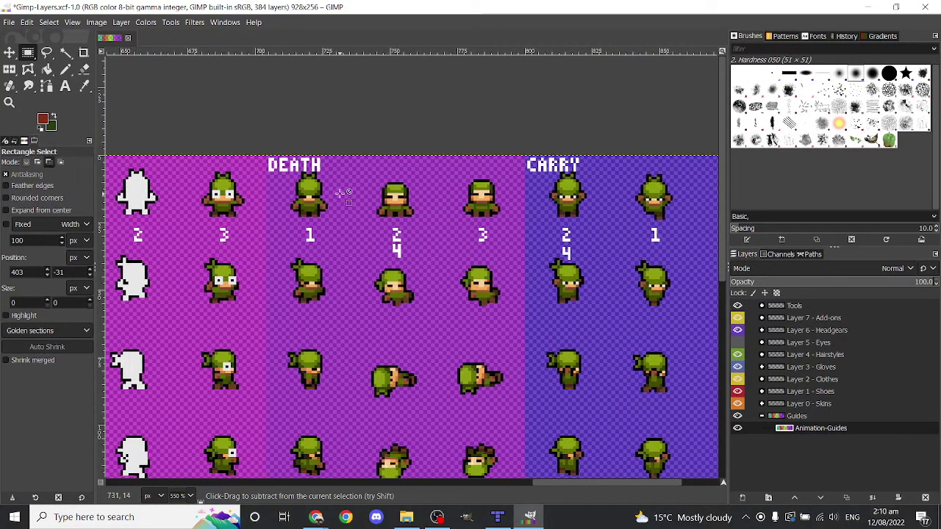
pyautogui.keyDown('ctrl'); pyautogui.scroll(1, 414, 208); pyautogui.keyUp('ctrl')
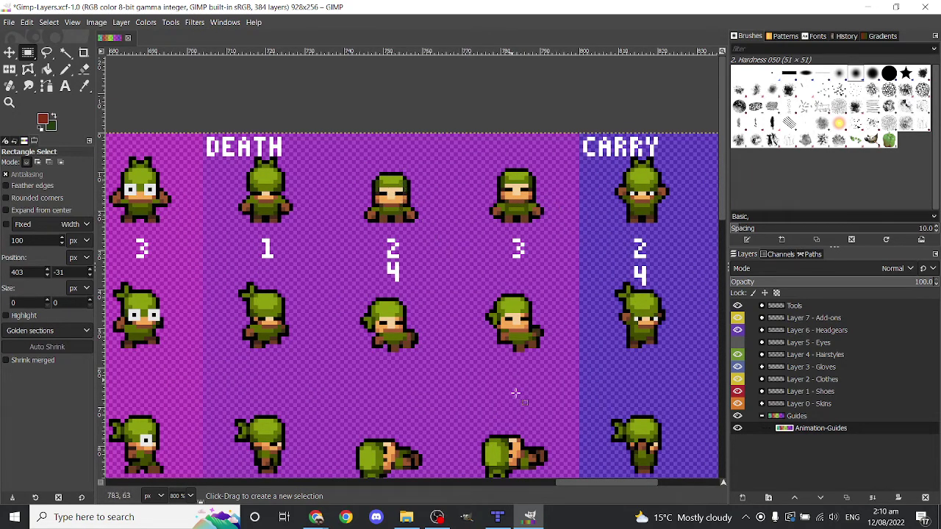
pyautogui.click(497, 517)
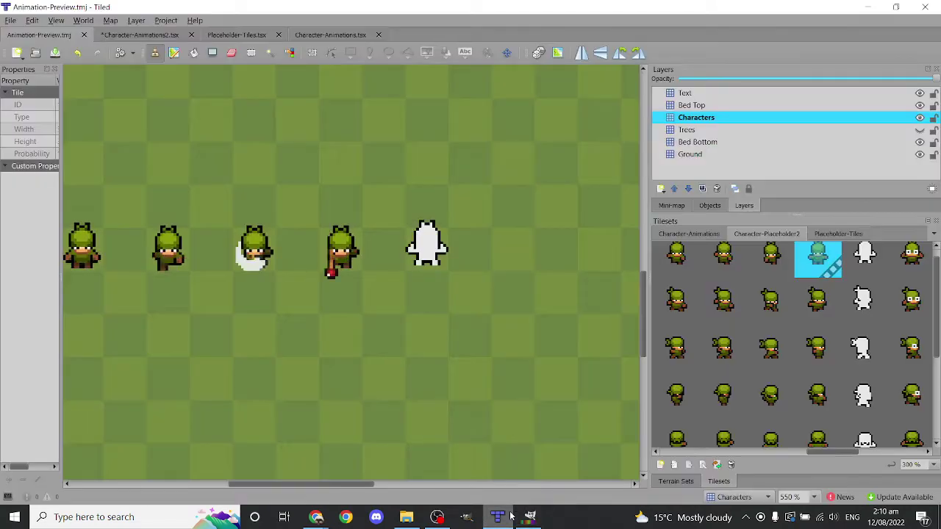
pyautogui.hscroll(2, 835, 285)
pyautogui.click(833, 274)
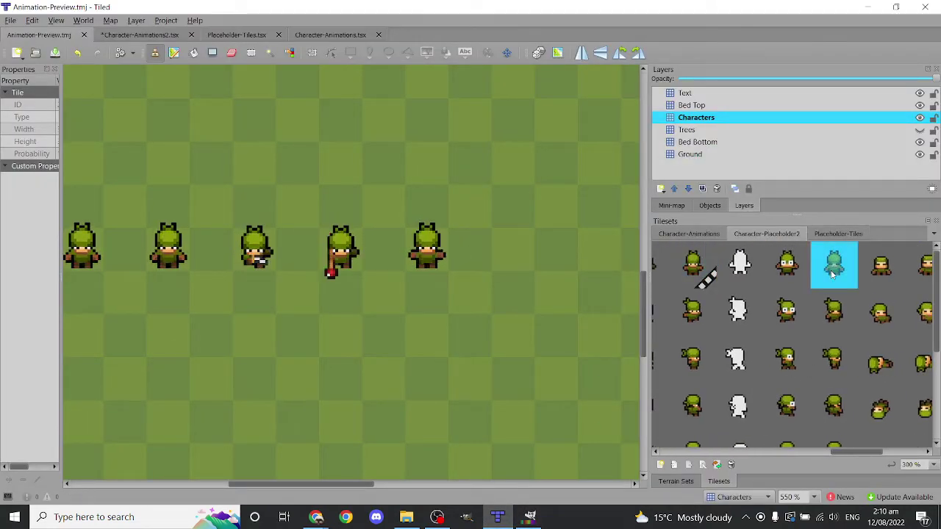
# Save the Character-Animations2 tileset and open the animation editor for a front-facing death tile
pyautogui.click(140, 35)
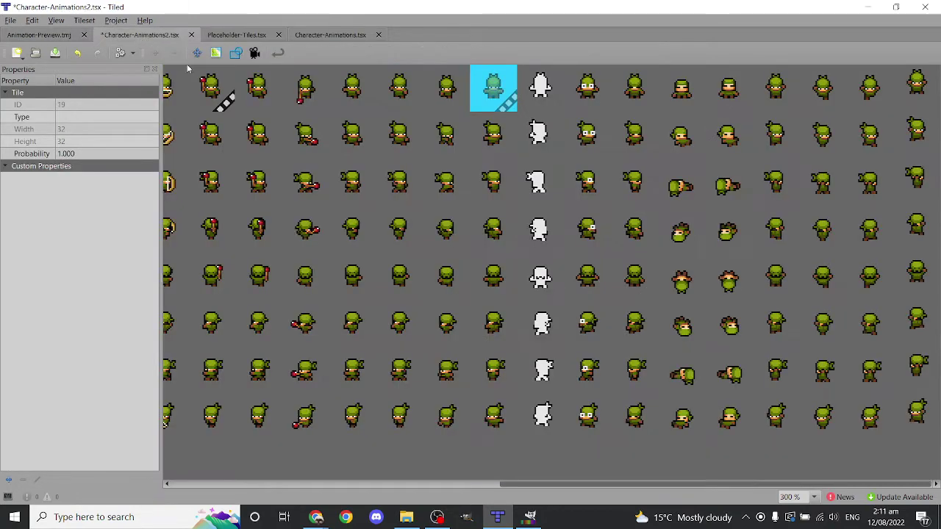
pyautogui.hotkey('ctrl', 's')
pyautogui.keyDown('ctrl'); pyautogui.scroll(1, 572, 89); pyautogui.keyUp('ctrl')
pyautogui.moveTo(650, 113); pyautogui.dragTo(502, 166, button='middle')
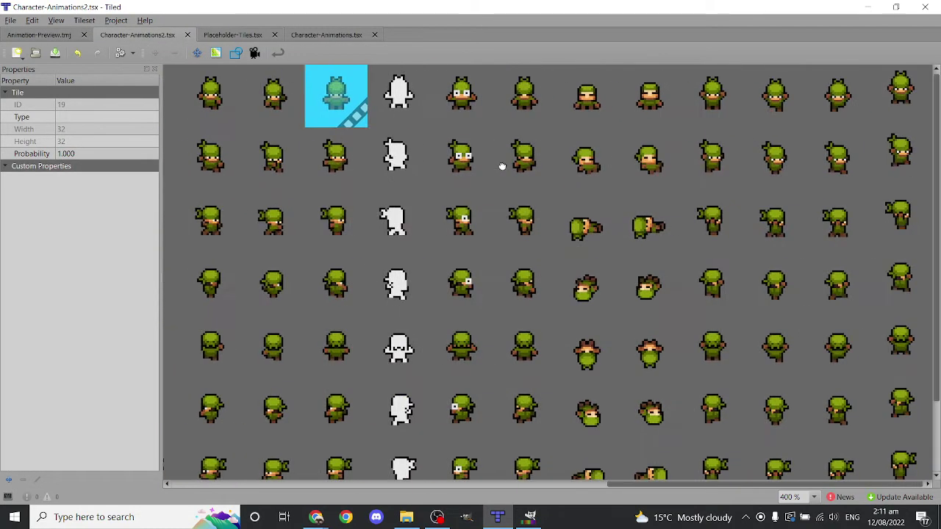
pyautogui.click(671, 108)
pyautogui.click(256, 56)
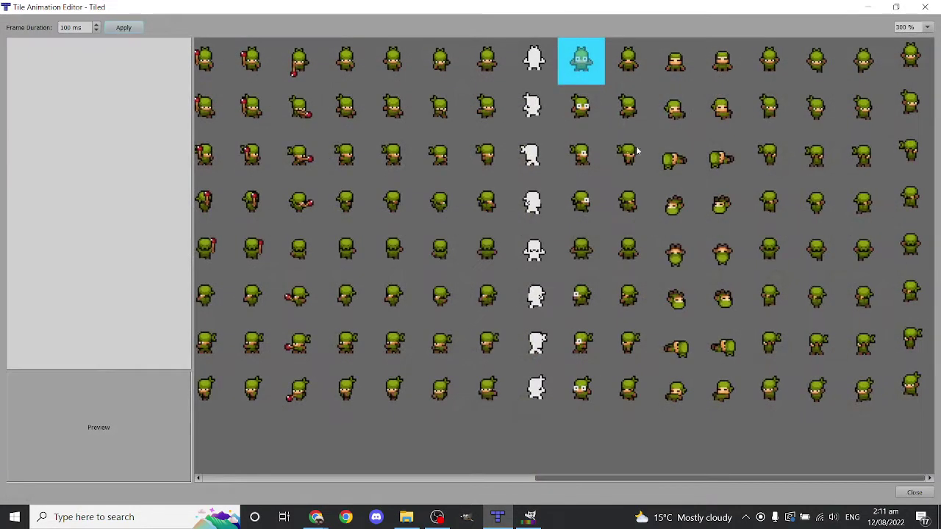
pyautogui.keyDown('ctrl'); pyautogui.scroll(1, 662, 84); pyautogui.keyUp('ctrl')
pyautogui.moveTo(643, 110); pyautogui.dragTo(573, 159, button='middle')
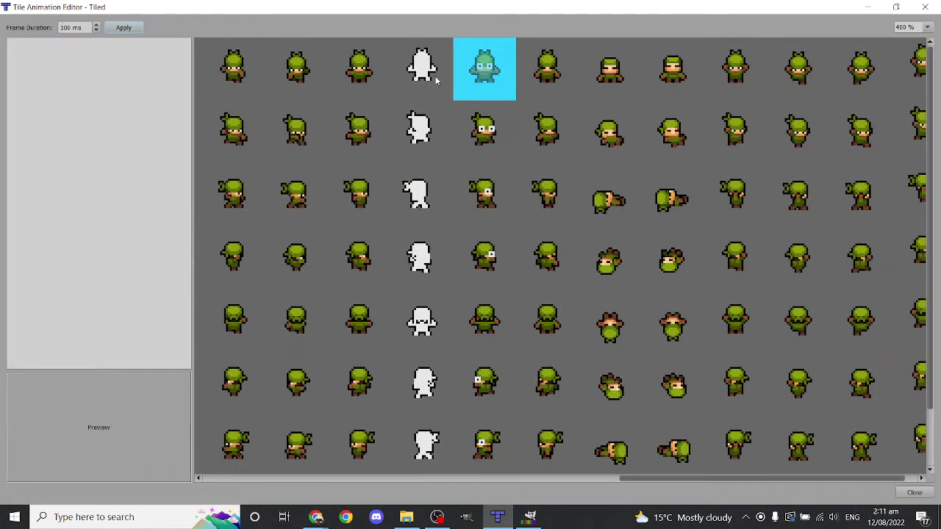
# Build the death sequence from front-facing take-damage frames 1, 2, 3 followed by death frames 1, 2, 3 and 2, at 100 ms each
pyautogui.doubleClick(359, 69)
pyautogui.doubleClick(421, 69)
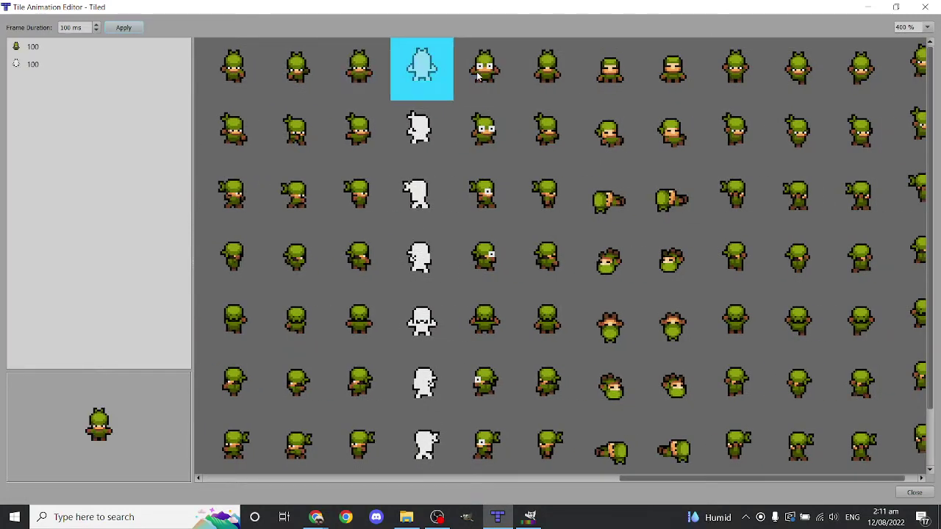
pyautogui.doubleClick(484, 69)
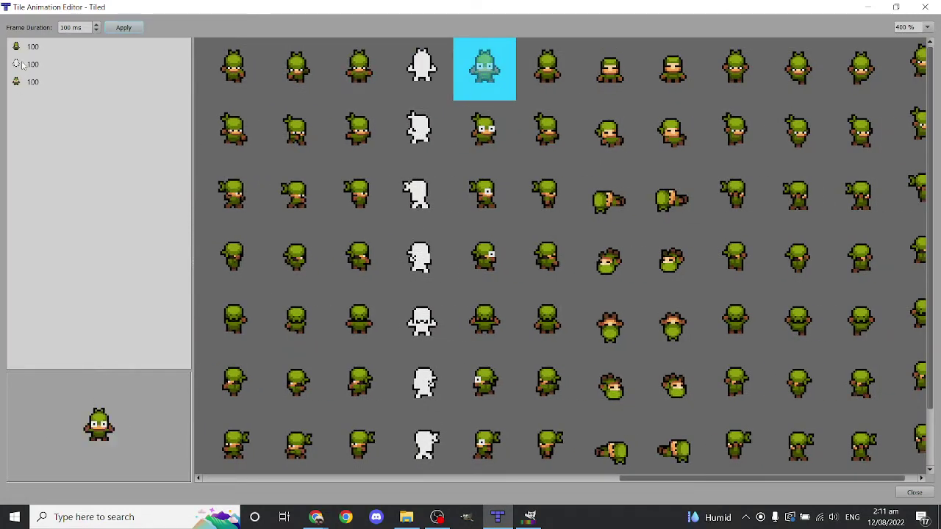
pyautogui.click(555, 77)
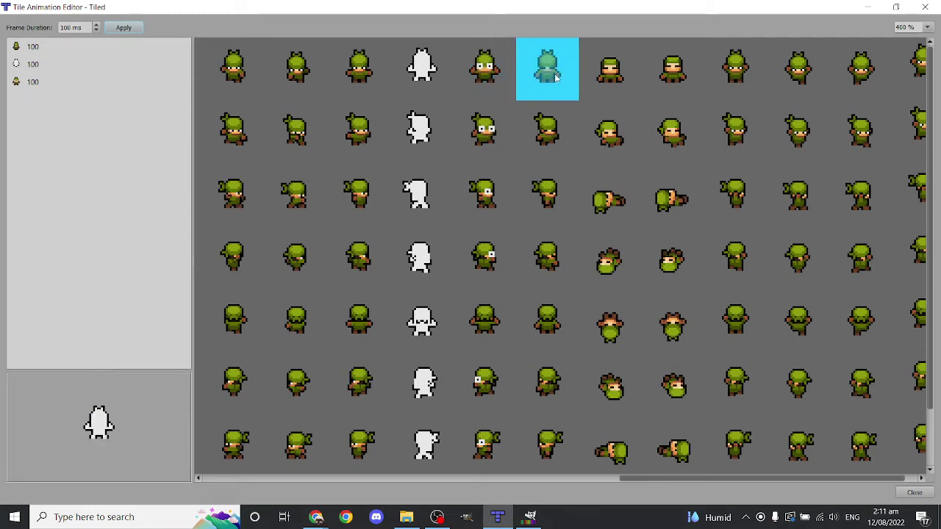
pyautogui.doubleClick(628, 71)
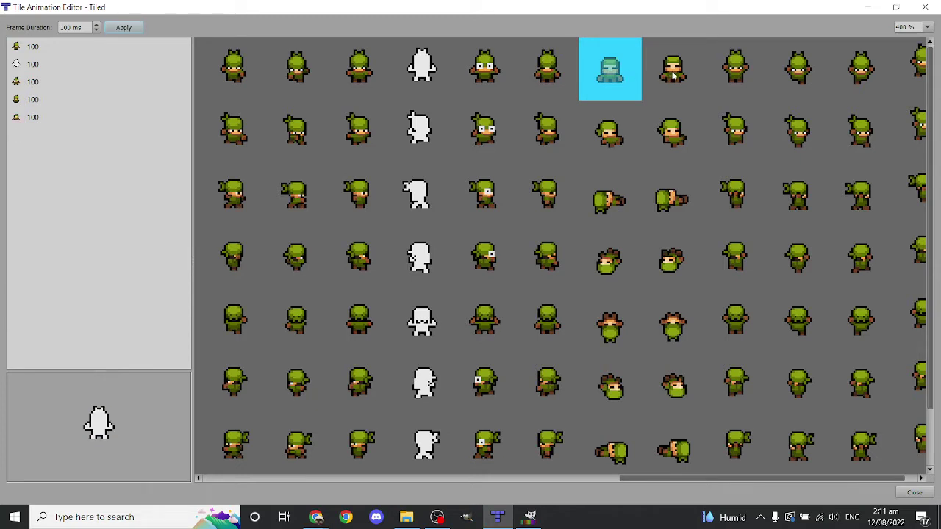
pyautogui.doubleClick(673, 74)
pyautogui.click(606, 70)
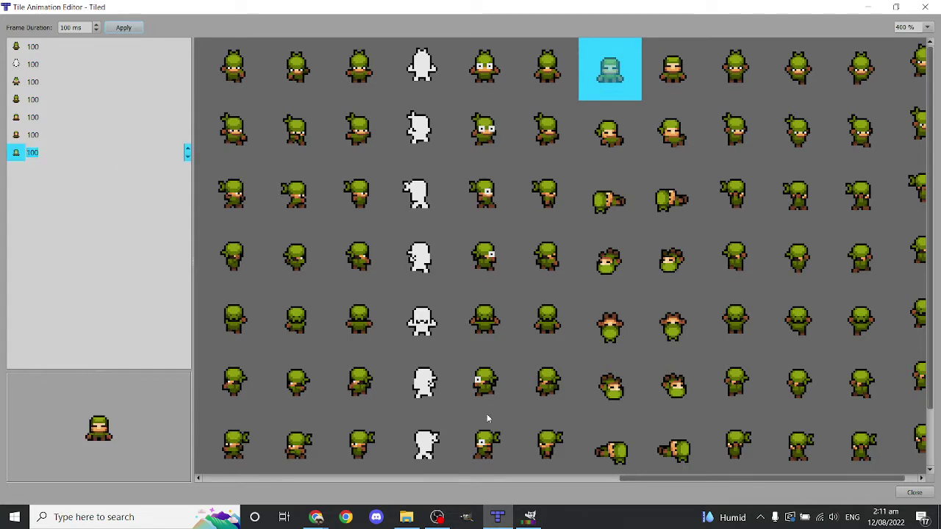
# Check the DEATH frame order in GIMP's guides, then return to Tiled and set the last death frame's duration to 800 ms
pyautogui.click(529, 516)
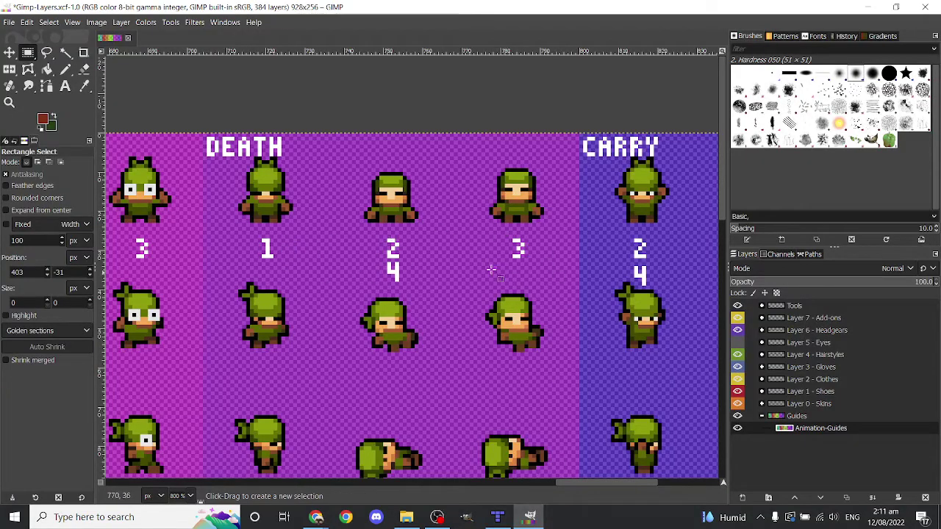
pyautogui.click(497, 517)
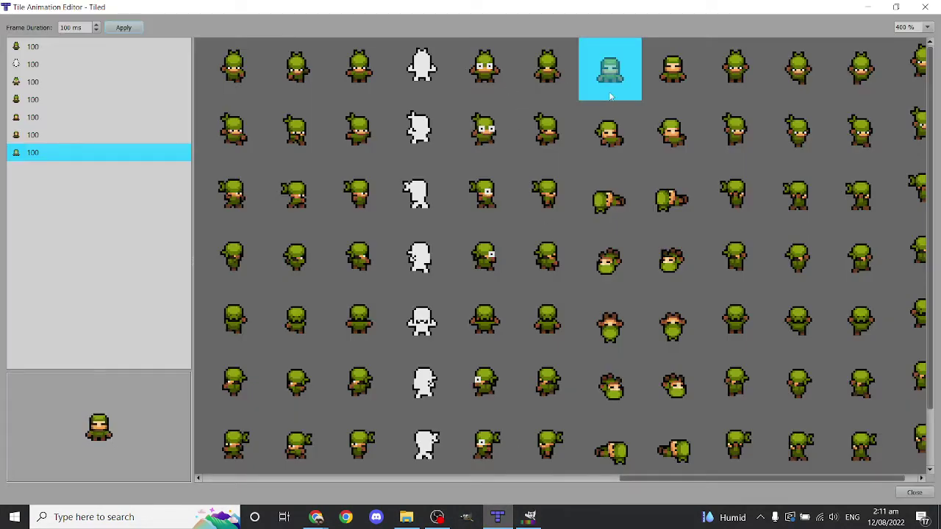
pyautogui.doubleClick(48, 154)
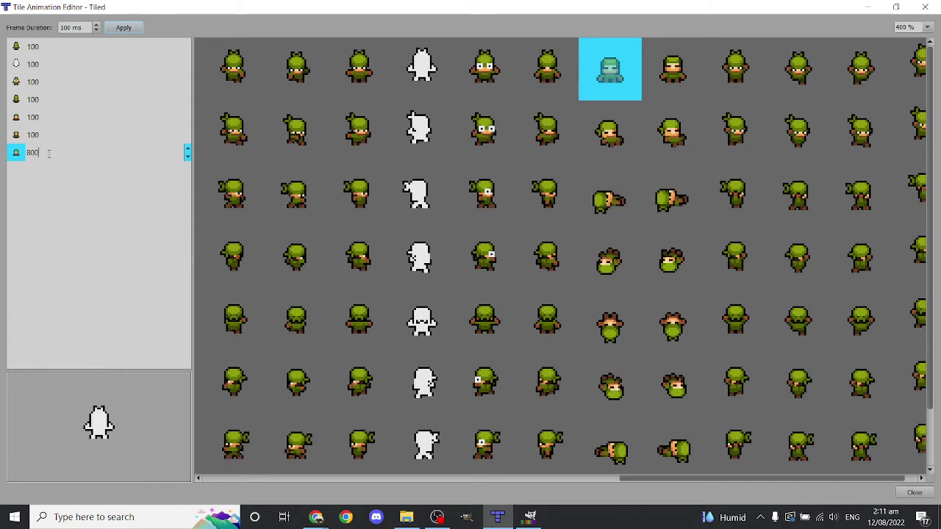
pyautogui.press('Return')
pyautogui.click(123, 27)
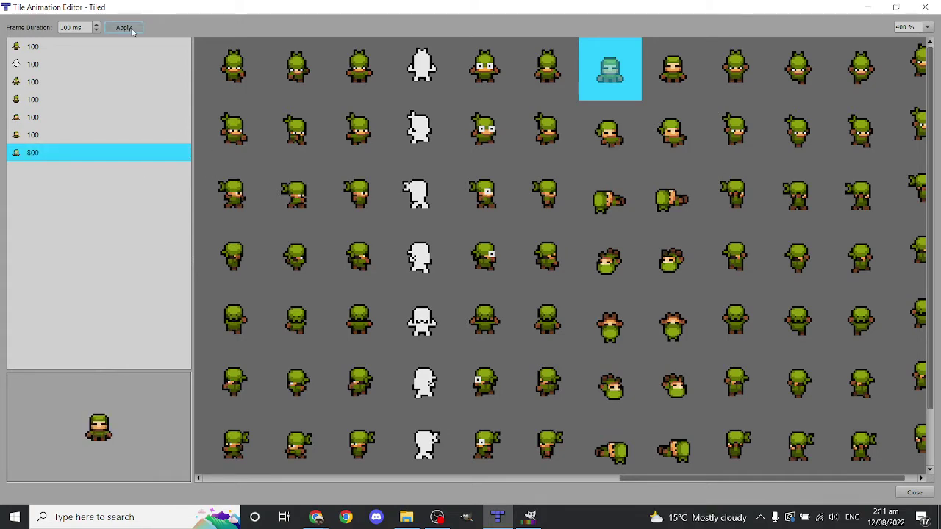
# Close the animation editor and stamp the animated death tile on the Animation-Preview map's Characters layer, beside the damage character
pyautogui.click(925, 7)
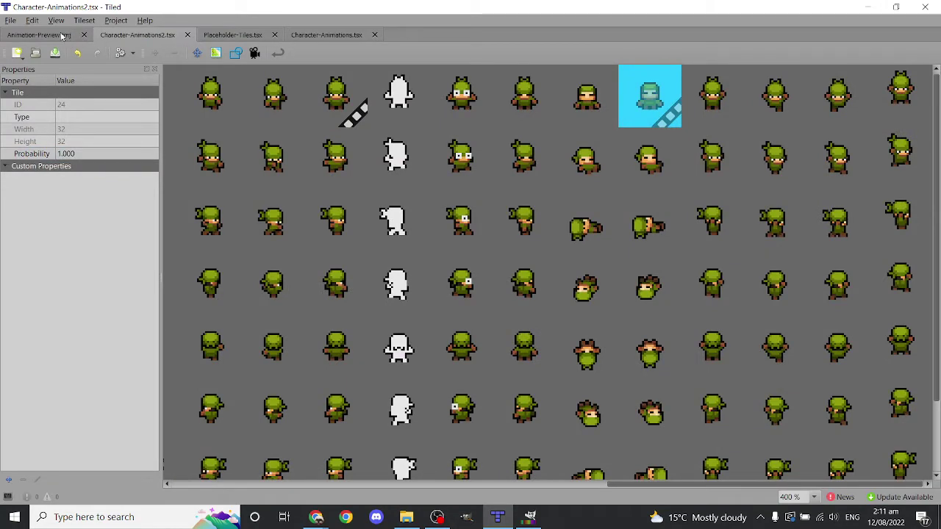
pyautogui.click(71, 35)
pyautogui.click(853, 269)
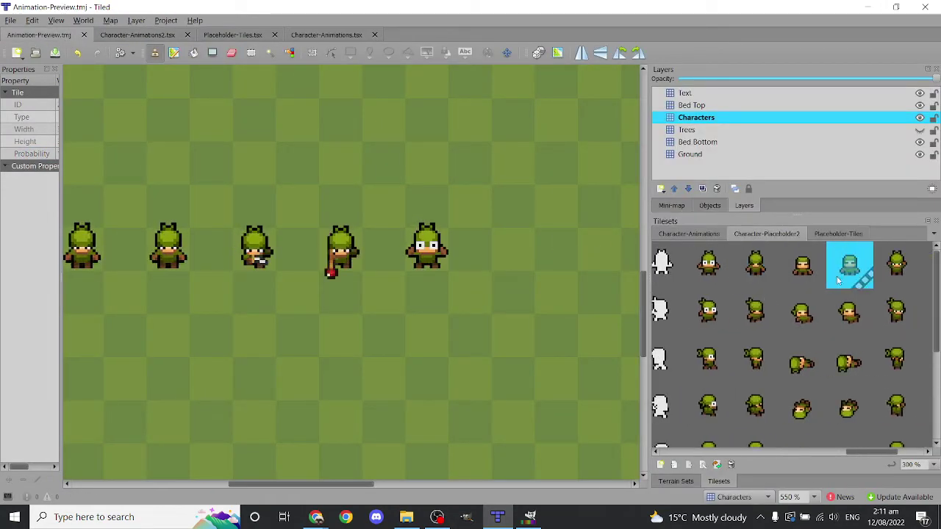
pyautogui.moveTo(533, 259); pyautogui.dragTo(319, 261, button='middle')
pyautogui.click(269, 260)
pyautogui.keyDown('ctrl'); pyautogui.scroll(2, 268, 260); pyautogui.keyUp('ctrl')
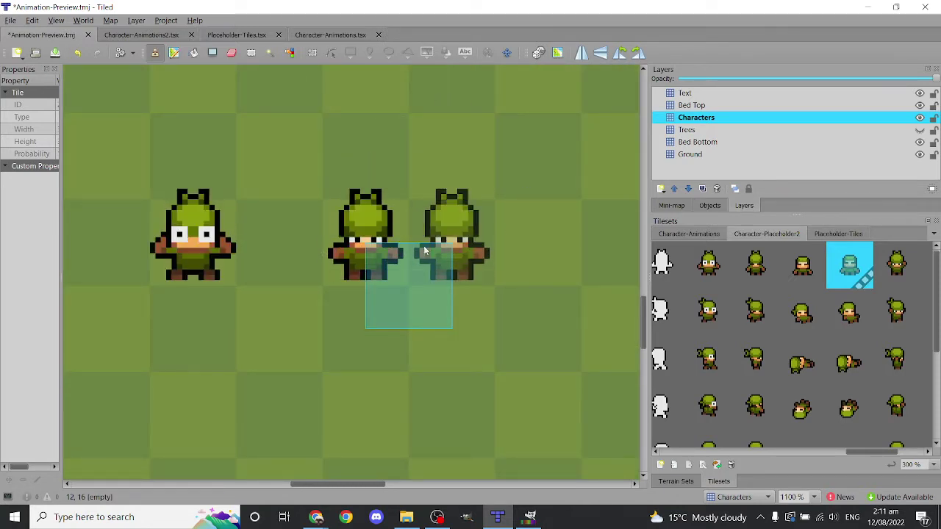
# Reopen the death tile's animation in the Character-Animations2 tileset and set its last frame's duration to 1000 ms
pyautogui.click(332, 34)
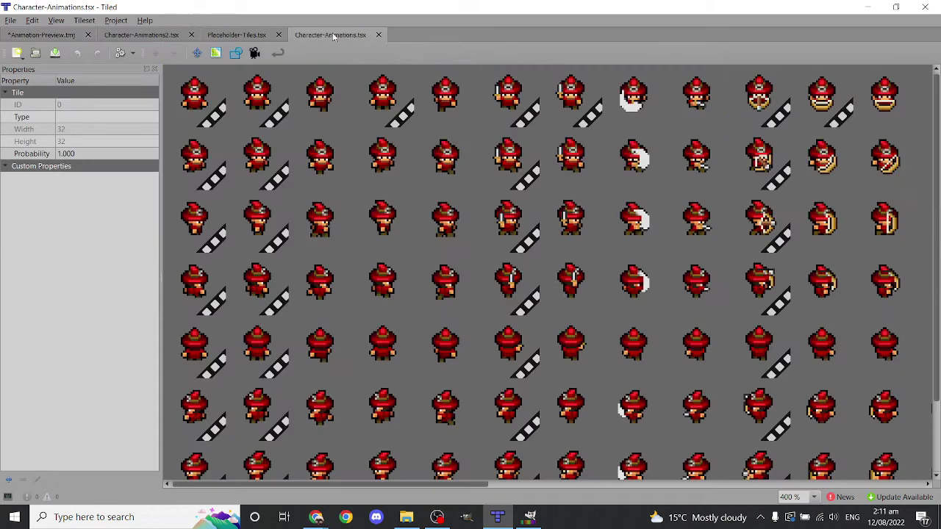
pyautogui.click(151, 37)
pyautogui.click(254, 53)
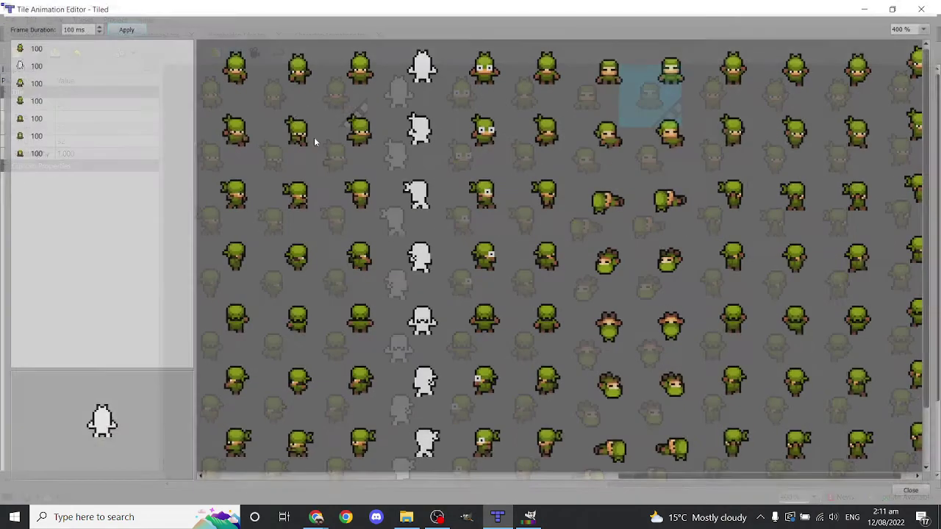
pyautogui.press('Escape')
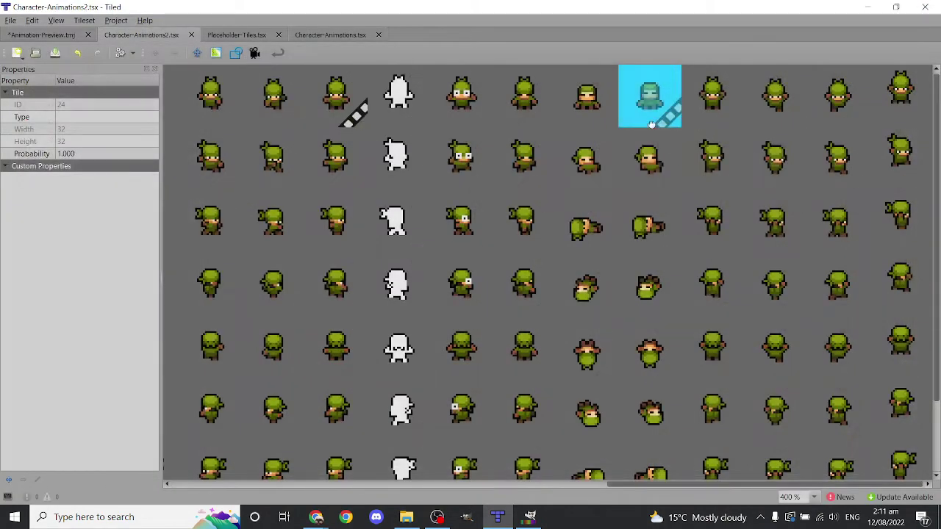
pyautogui.click(254, 53)
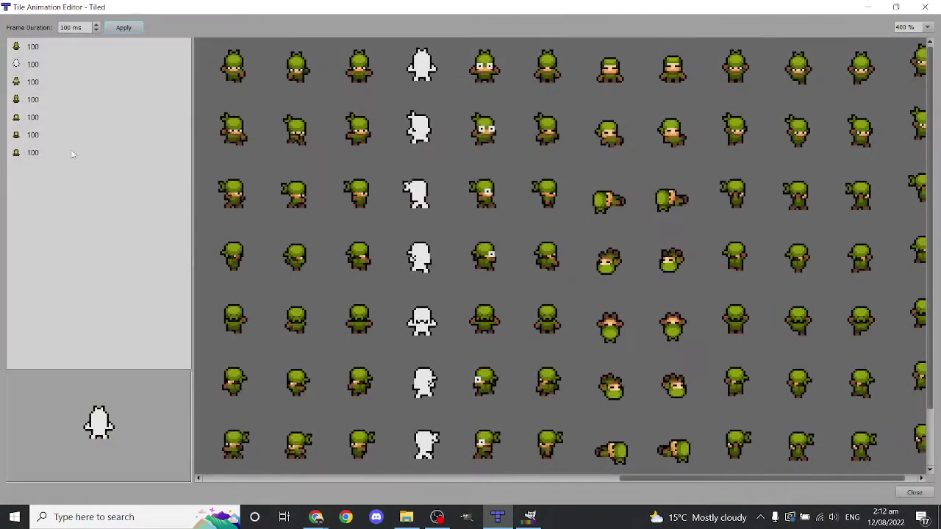
pyautogui.doubleClick(62, 159)
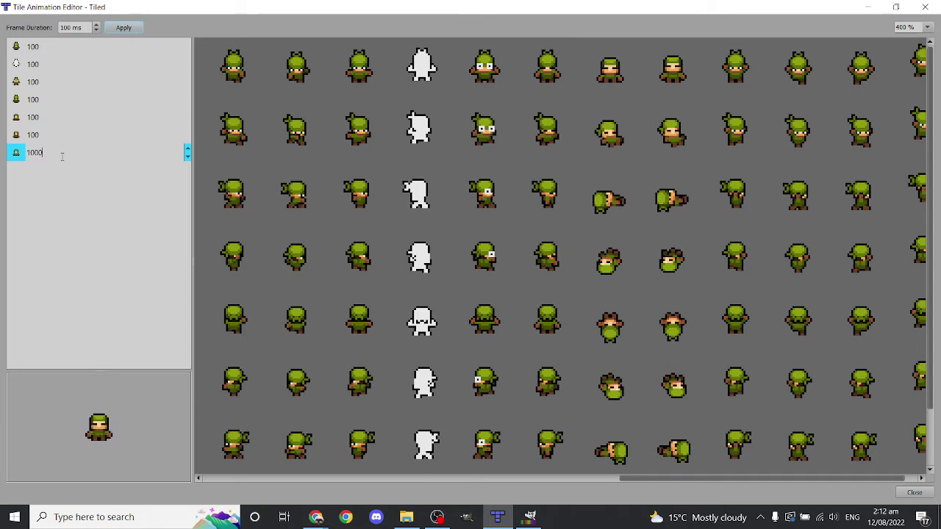
pyautogui.write('1000')
pyautogui.press('Return')
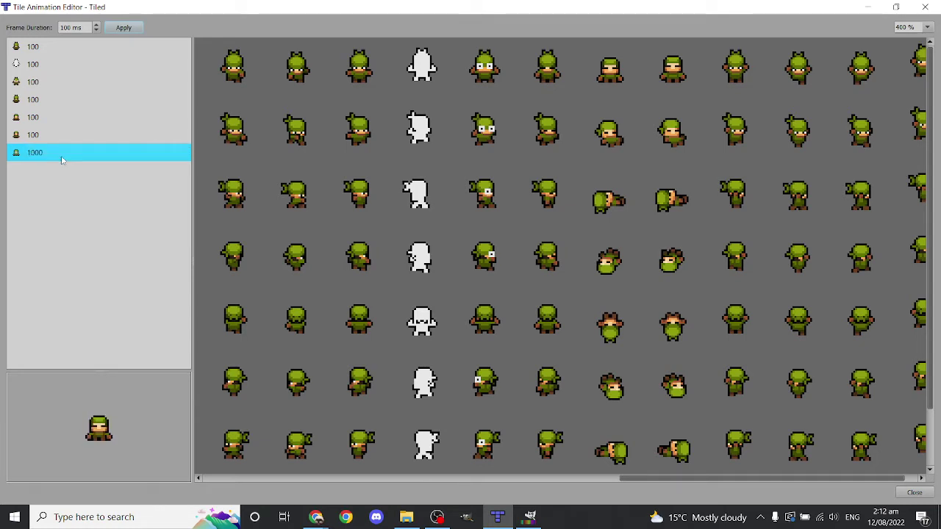
pyautogui.click(925, 6)
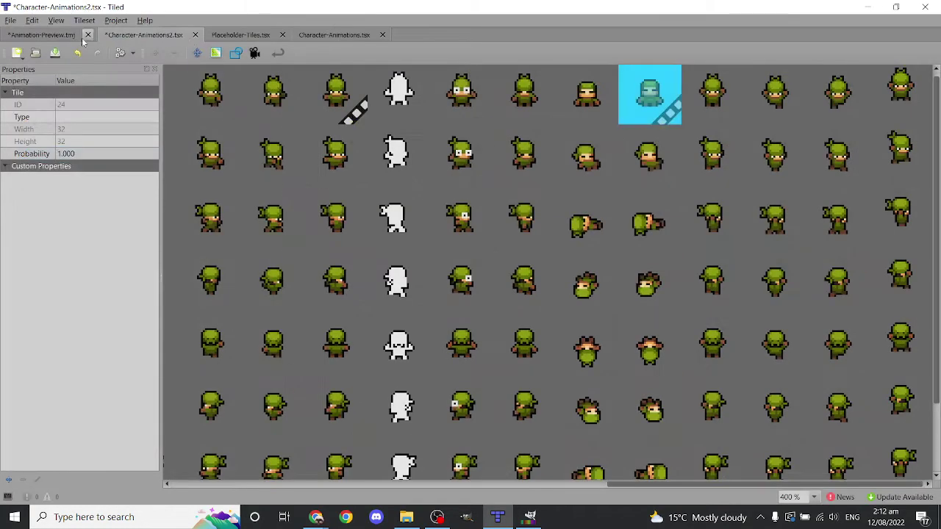
# Save the Animation-Preview map and stamp the animated death tile again over the death character beside the damage character
pyautogui.click(61, 35)
pyautogui.hotkey('ctrl', 's')
pyautogui.keyDown('ctrl'); pyautogui.scroll(-5, 509, 233); pyautogui.keyUp('ctrl')
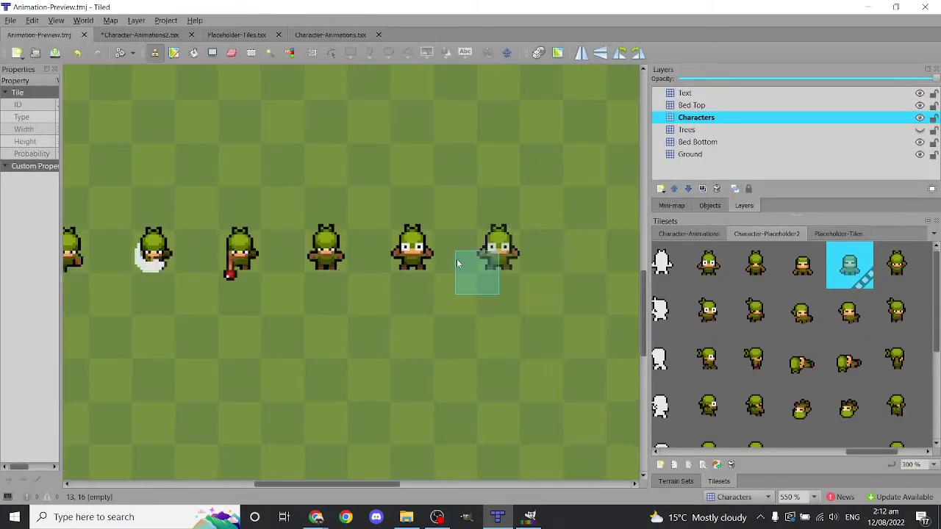
pyautogui.keyDown('ctrl'); pyautogui.scroll(5, 435, 237); pyautogui.keyUp('ctrl')
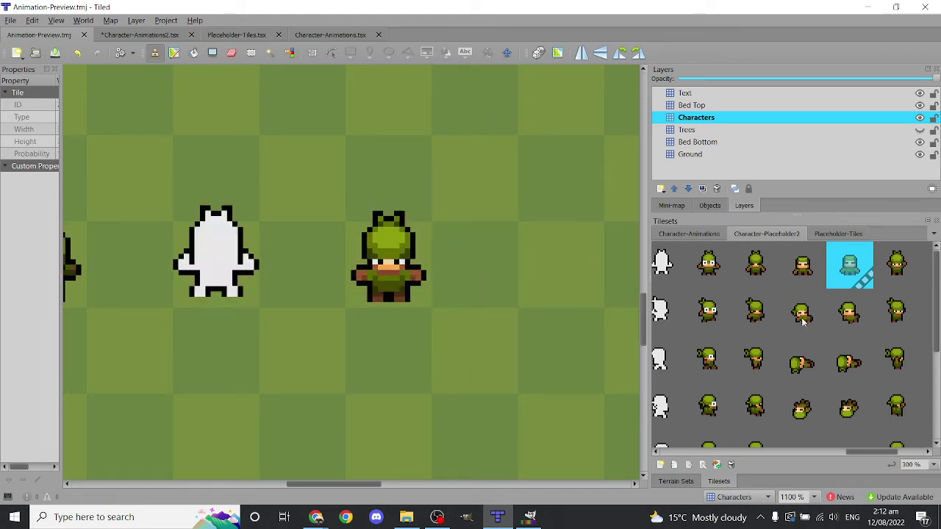
pyautogui.moveTo(496, 284); pyautogui.dragTo(316, 304, button='middle')
pyautogui.click(197, 309)
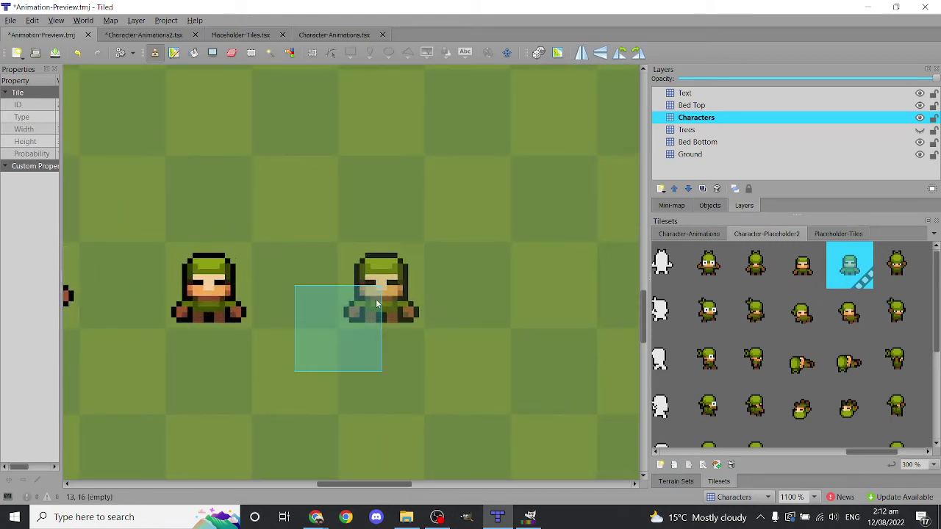
# Stamp the non-animated front-facing death frame on the map two tiles beyond the animated death character
pyautogui.keyDown('ctrl'); pyautogui.scroll(-1, 838, 297); pyautogui.keyUp('ctrl')
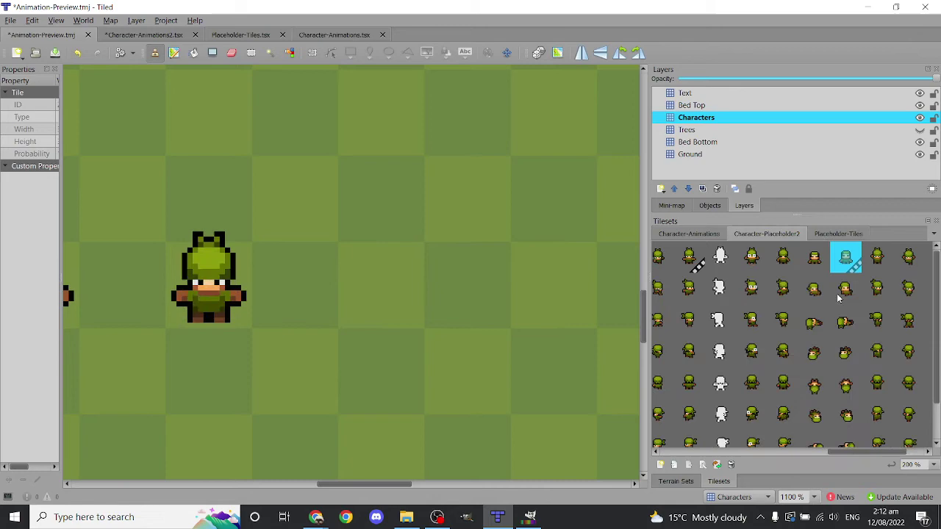
pyautogui.click(815, 257)
pyautogui.click(309, 311)
pyautogui.keyDown('ctrl'); pyautogui.scroll(-3, 450, 373); pyautogui.keyUp('ctrl')
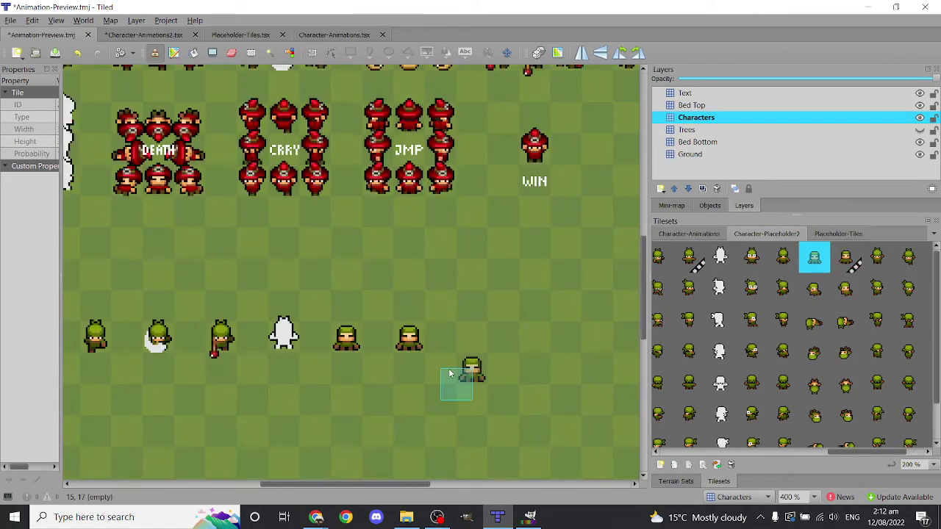
pyautogui.keyDown('ctrl'); pyautogui.scroll(-1, 455, 353); pyautogui.keyUp('ctrl')
pyautogui.moveTo(502, 326); pyautogui.dragTo(424, 371, button='middle')
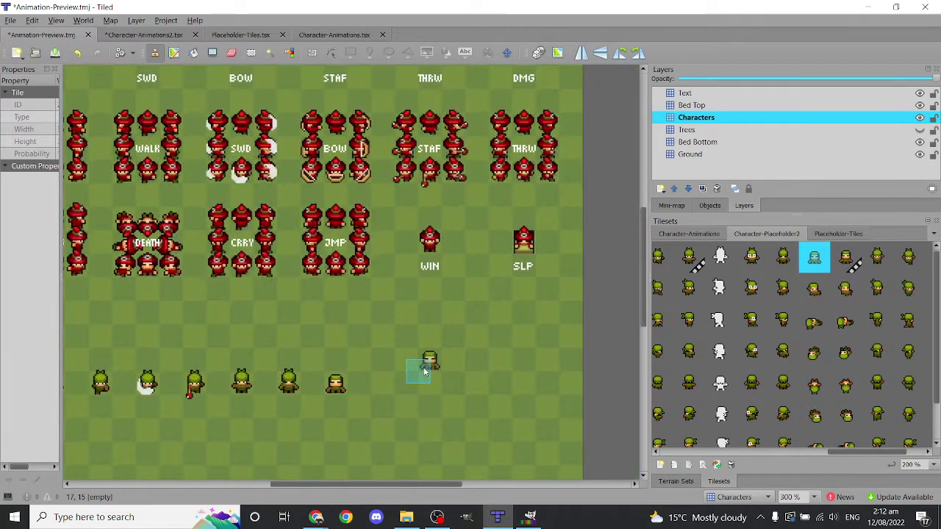
# Examine the red character's preview animations on the map, including the WIN, SLP, DMG and DEATH groups
pyautogui.keyDown('ctrl'); pyautogui.scroll(-2, 452, 307); pyautogui.keyUp('ctrl')
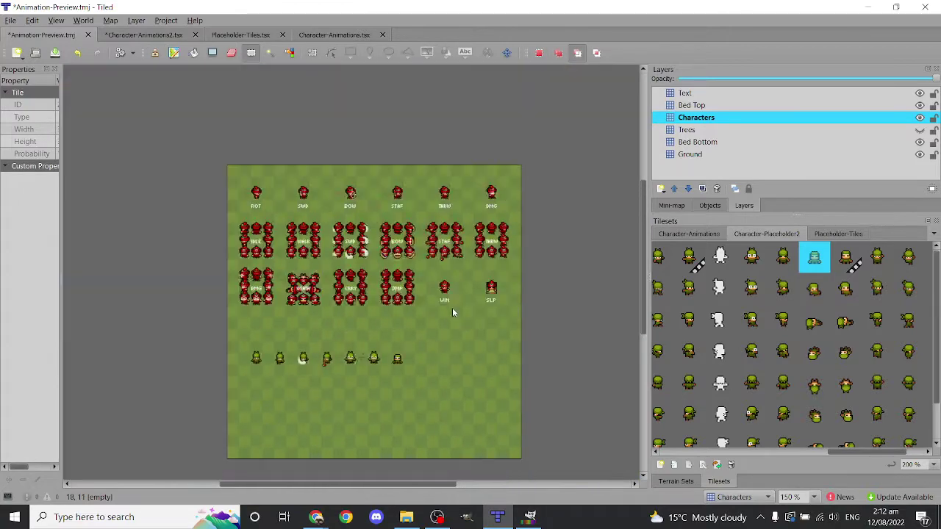
pyautogui.keyDown('ctrl'); pyautogui.scroll(4, 452, 308); pyautogui.keyUp('ctrl')
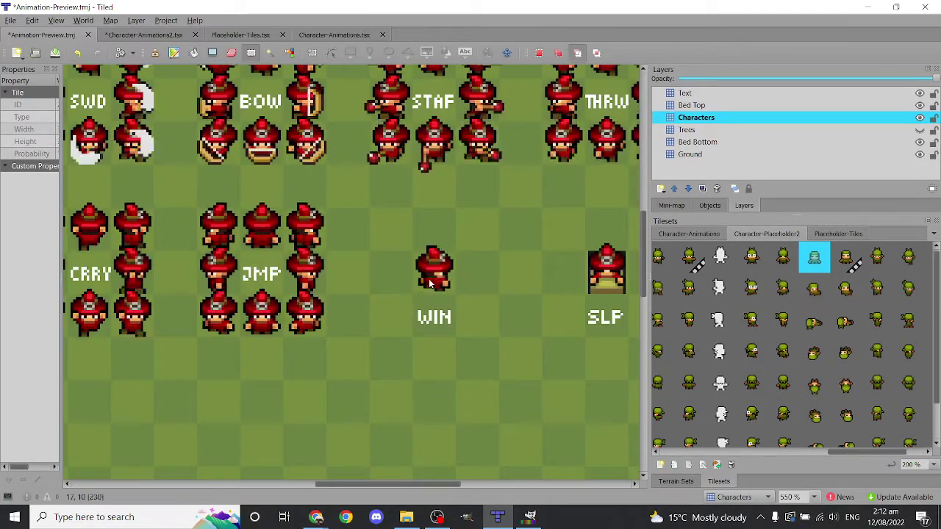
pyautogui.keyDown('ctrl'); pyautogui.scroll(2, 430, 283); pyautogui.keyUp('ctrl')
pyautogui.keyDown('ctrl'); pyautogui.scroll(-2, 372, 325); pyautogui.keyUp('ctrl')
pyautogui.keyDown('ctrl'); pyautogui.scroll(2, 427, 321); pyautogui.keyUp('ctrl')
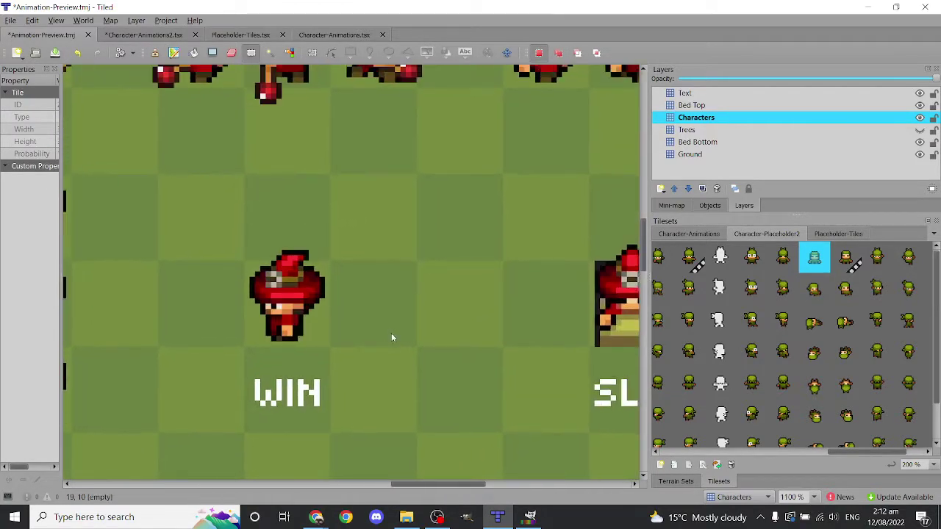
pyautogui.keyDown('ctrl'); pyautogui.scroll(-4, 429, 330); pyautogui.keyUp('ctrl')
pyautogui.keyDown('ctrl'); pyautogui.scroll(4, 504, 330); pyautogui.keyUp('ctrl')
pyautogui.keyDown('ctrl'); pyautogui.scroll(-4, 468, 333); pyautogui.keyUp('ctrl')
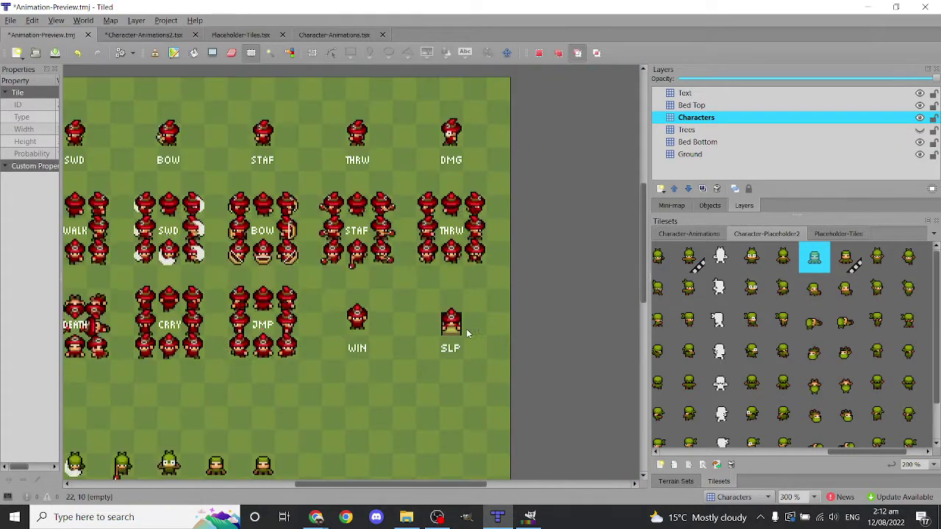
pyautogui.keyDown('ctrl'); pyautogui.scroll(3, 471, 327); pyautogui.keyUp('ctrl')
pyautogui.keyDown('ctrl'); pyautogui.scroll(-2, 473, 318); pyautogui.keyUp('ctrl')
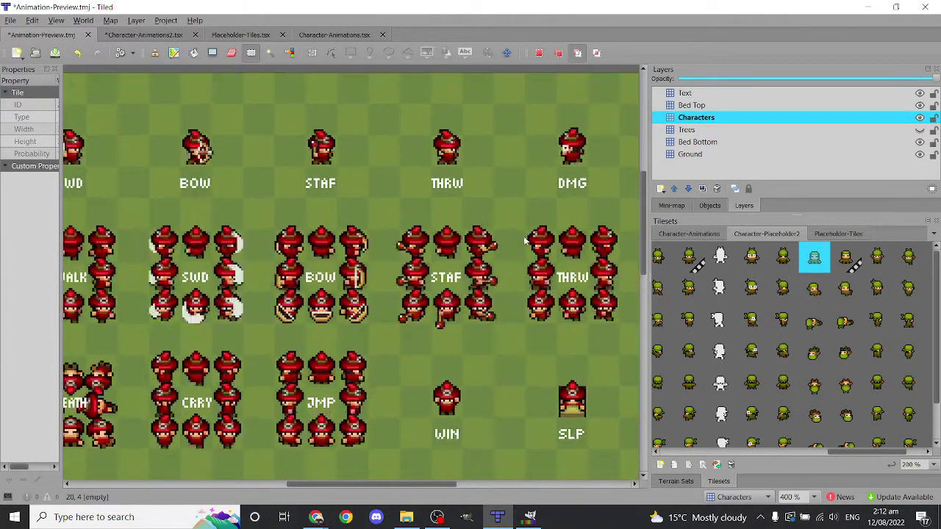
pyautogui.keyDown('ctrl'); pyautogui.scroll(-1, 515, 294); pyautogui.keyUp('ctrl')
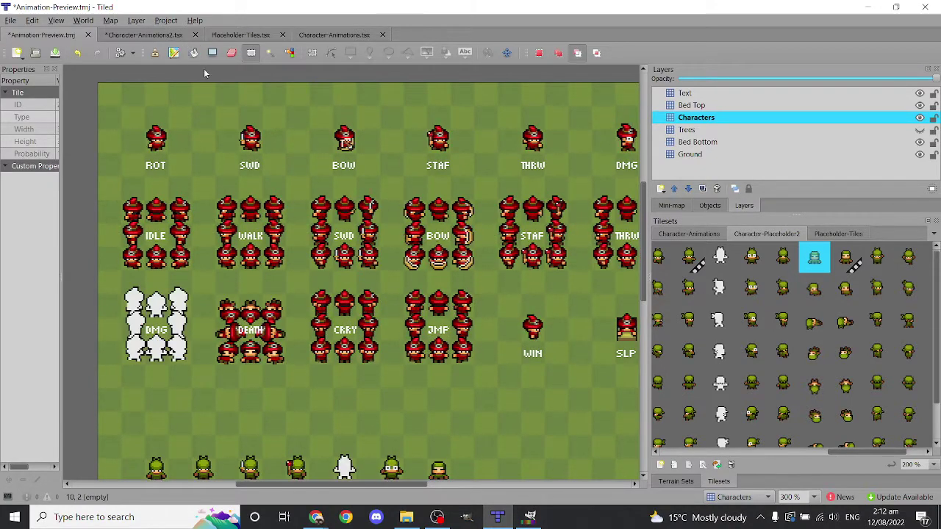
# Save the Character-Animations2 tileset and return to the Animation-Preview map
pyautogui.hotkey('ctrl', 'Tab')
pyautogui.hotkey('ctrl', 's')
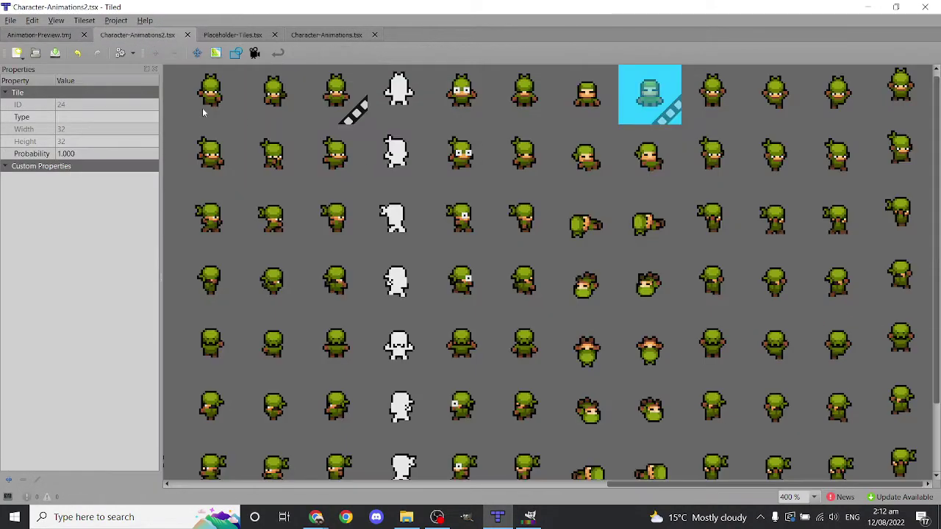
pyautogui.click(40, 33)
# Switch to GIMP, pick the Pencil tool, inspect the front-facing CARRY frames, and collapse and hide the Guides group
pyautogui.click(528, 517)
pyautogui.keyDown('ctrl'); pyautogui.scroll(-4, 437, 261); pyautogui.keyUp('ctrl')
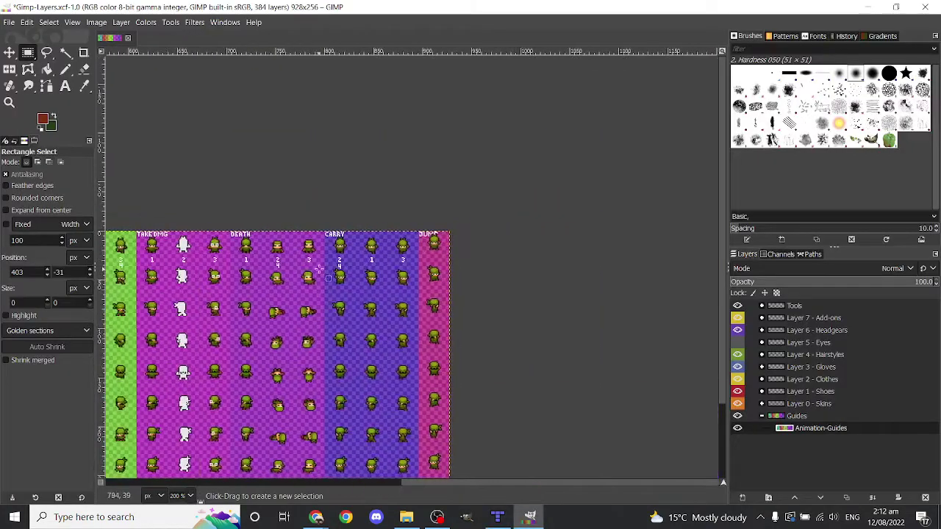
pyautogui.press('n')
pyautogui.keyDown('ctrl'); pyautogui.scroll(4, 353, 252); pyautogui.keyUp('ctrl')
pyautogui.moveTo(353, 252); pyautogui.dragTo(507, 254, button='middle')
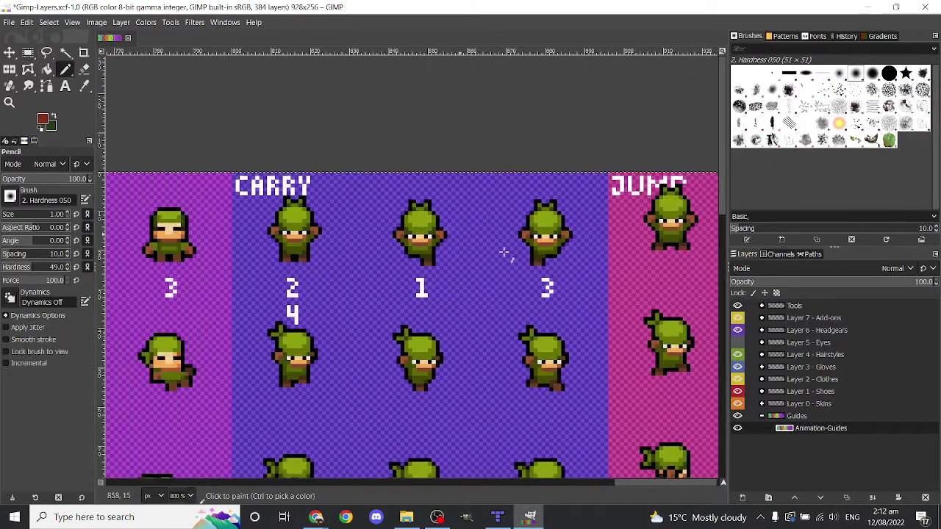
pyautogui.click(761, 416)
pyautogui.click(738, 416)
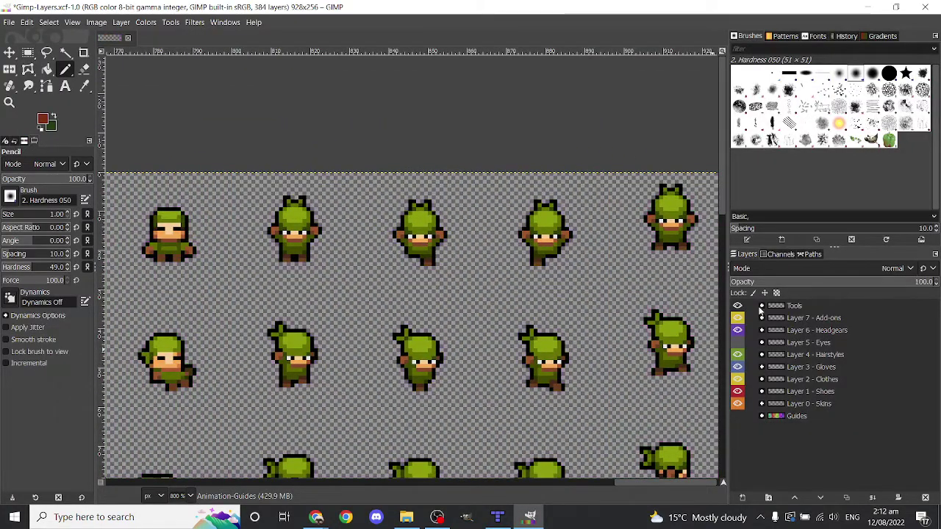
# Create a transparent 928 × 256 px layer named "box" and move it above the Tools group, collapsing that group
pyautogui.click(774, 309)
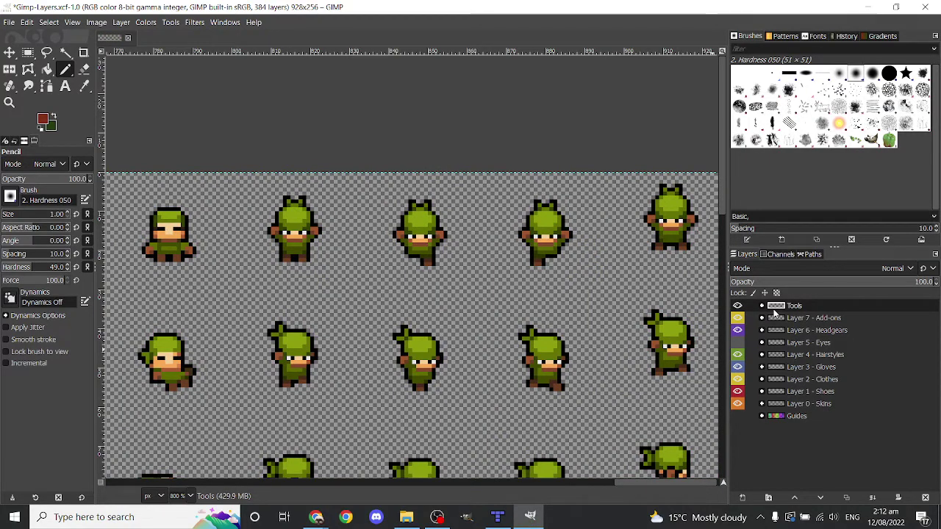
pyautogui.rightClick(774, 313)
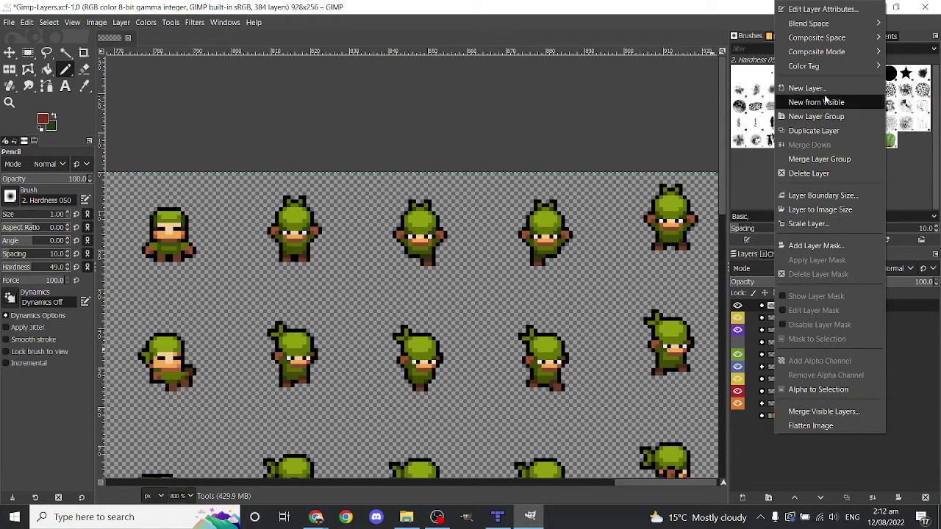
pyautogui.click(807, 88)
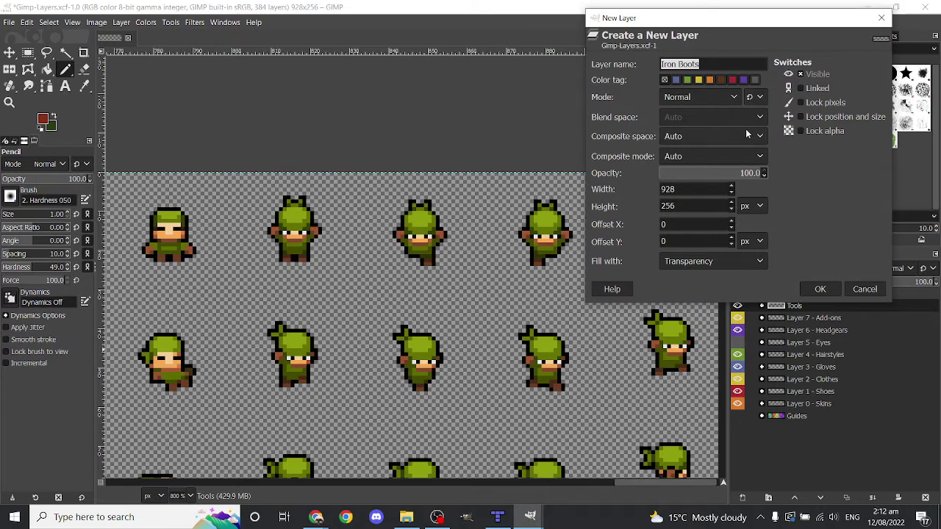
pyautogui.click(821, 288)
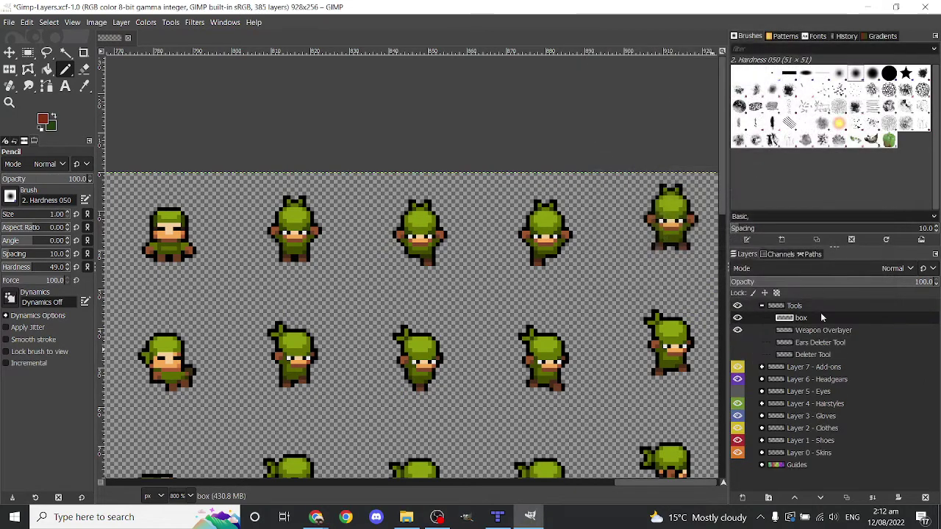
pyautogui.moveTo(815, 316); pyautogui.dragTo(815, 301)
pyautogui.click(761, 318)
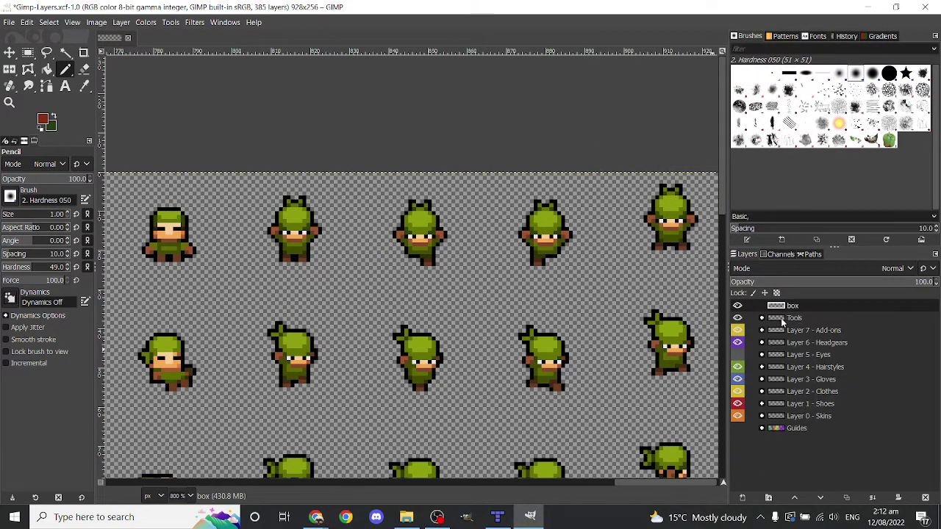
# Set the foreground color to a golden brown and activate Rectangle Select at the first front-facing carry frame
pyautogui.keyDown('ctrl'); pyautogui.scroll(2, 340, 216); pyautogui.keyUp('ctrl')
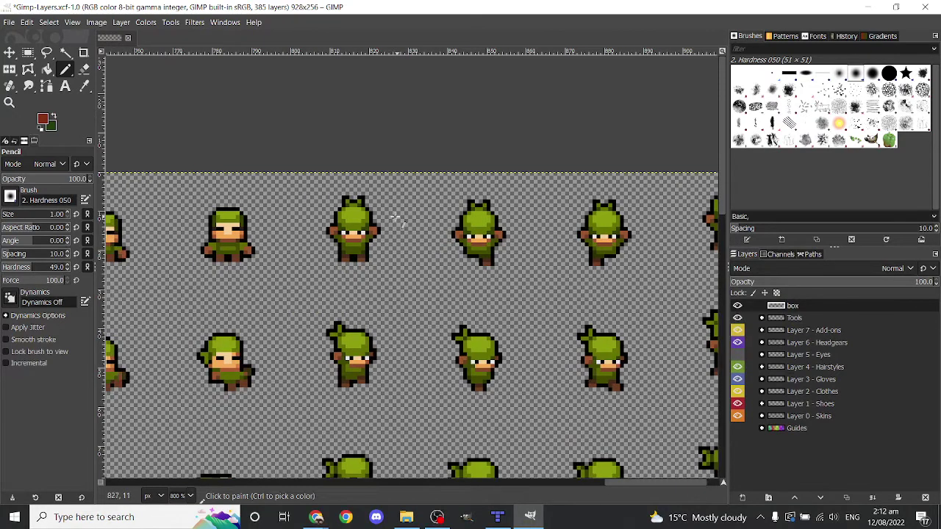
pyautogui.click(42, 118)
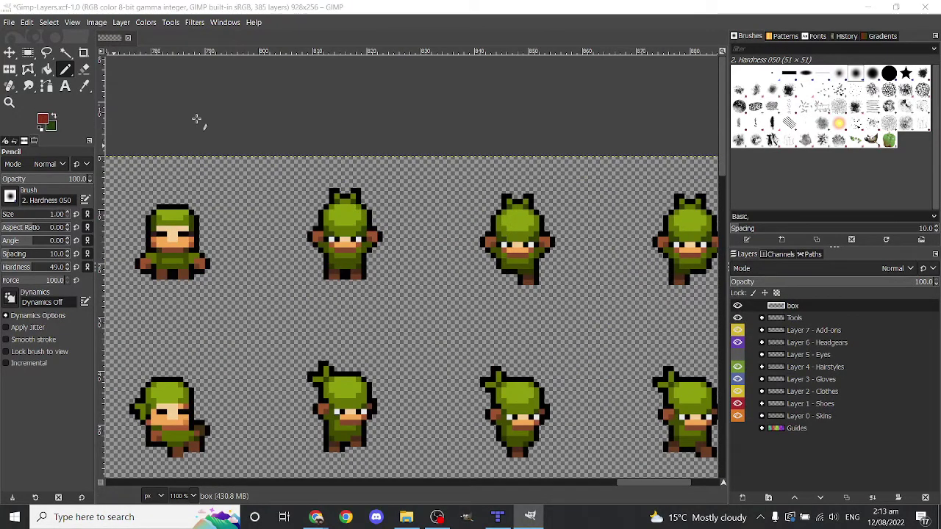
pyautogui.moveTo(255, 90); pyautogui.dragTo(266, 82)
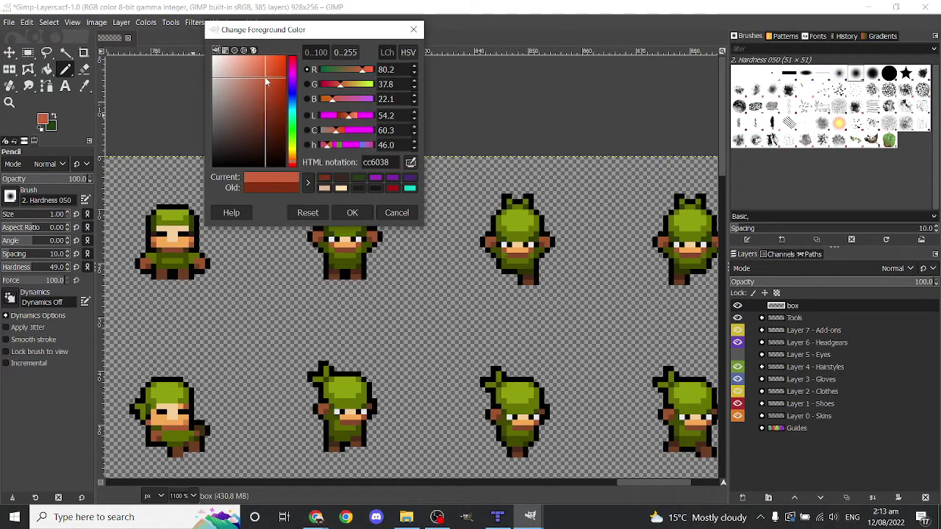
pyautogui.click(292, 159)
pyautogui.click(351, 212)
pyautogui.press('r')
pyautogui.keyDown('ctrl'); pyautogui.scroll(2, 319, 184); pyautogui.keyUp('ctrl')
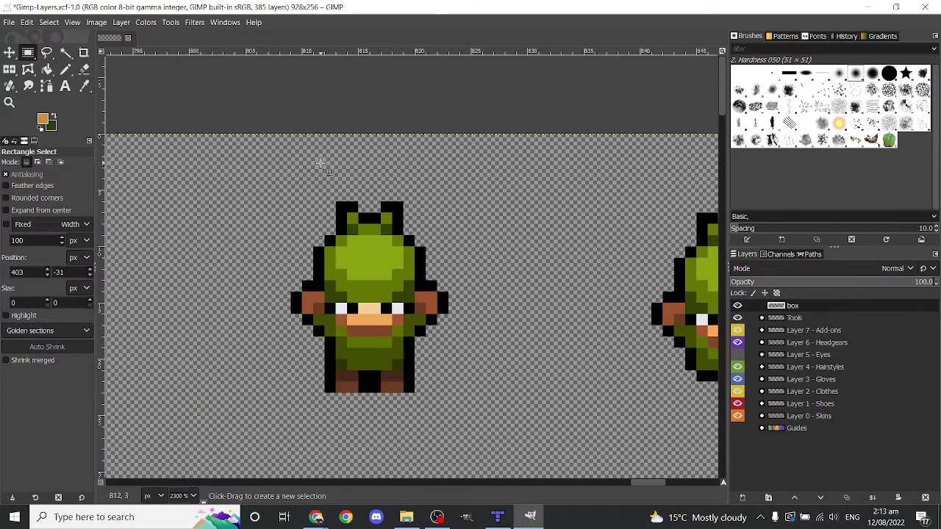
# Fill an 8 × 8 px golden-brown square above the first front-facing carry frame and shade its bottom three rows darker brown
pyautogui.moveTo(325, 168); pyautogui.dragTo(415, 254)
pyautogui.hotkey('ctrl', ',')
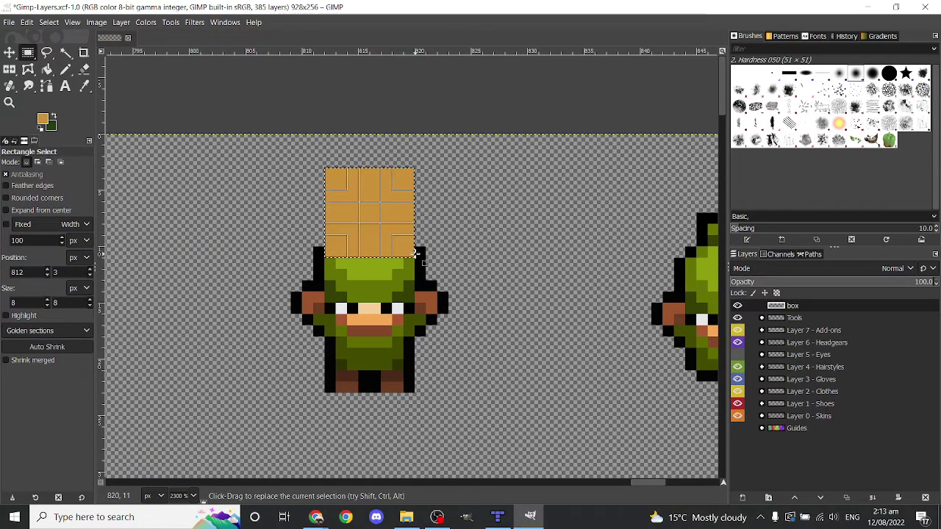
pyautogui.press('n')
pyautogui.click(42, 119)
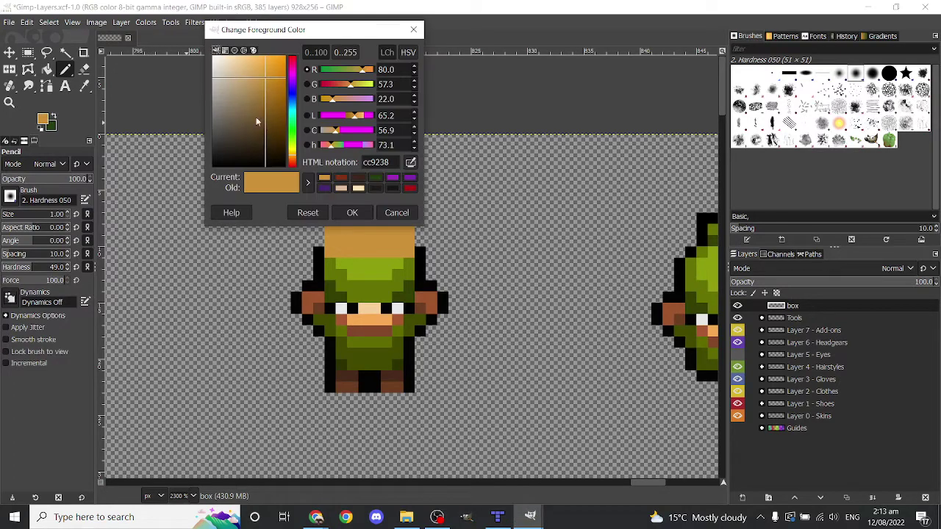
pyautogui.click(269, 99)
pyautogui.click(353, 213)
pyautogui.keyDown('ctrl'); pyautogui.scroll(2, 357, 206); pyautogui.keyUp('ctrl')
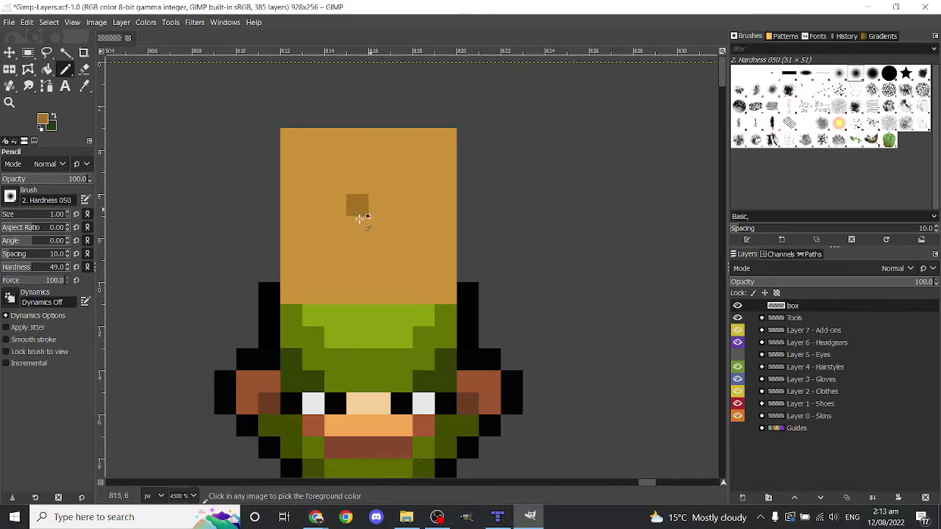
pyautogui.moveTo(291, 250)
pyautogui.mouseDown()
pyautogui.moveTo(434, 252)
pyautogui.moveTo(346, 293)
pyautogui.moveTo(404, 269)
pyautogui.moveTo(431, 271)
pyautogui.moveTo(473, 222)
pyautogui.moveTo(464, 128)
pyautogui.moveTo(328, 119)
pyautogui.moveTo(438, 121)
pyautogui.mouseUp()
# Pick black from the sprite's outline and draw a one-pixel black border around the box with the Pencil
pyautogui.keyDown('ctrl'); pyautogui.click(472, 303); pyautogui.keyUp('ctrl')
pyautogui.hotkey('ctrl', 'z')
pyautogui.moveTo(269, 136); pyautogui.dragTo(269, 245)
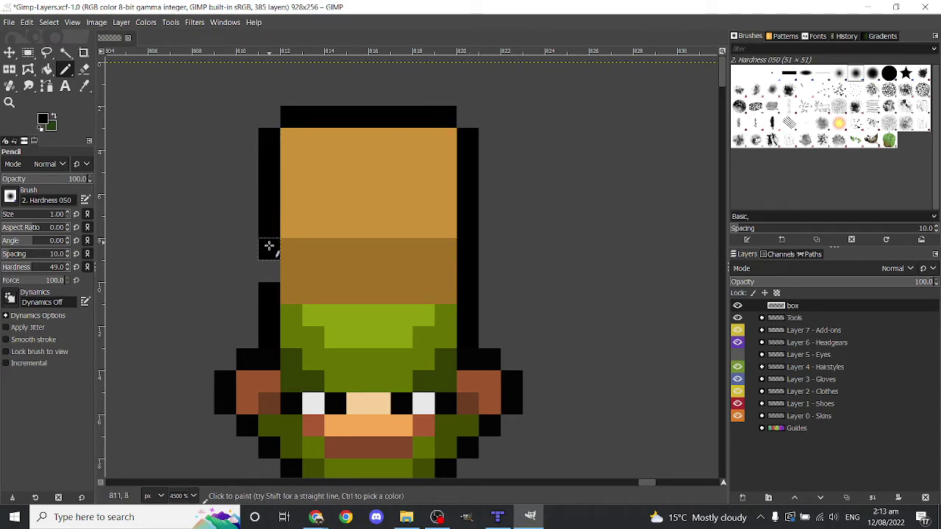
pyautogui.moveTo(268, 282); pyautogui.dragTo(446, 315)
pyautogui.keyDown('ctrl'); pyautogui.scroll(-2, 371, 306); pyautogui.keyUp('ctrl')
# Copy the finished box from the first carry frame, paste it above the second frame's head and anchor it
pyautogui.press('r')
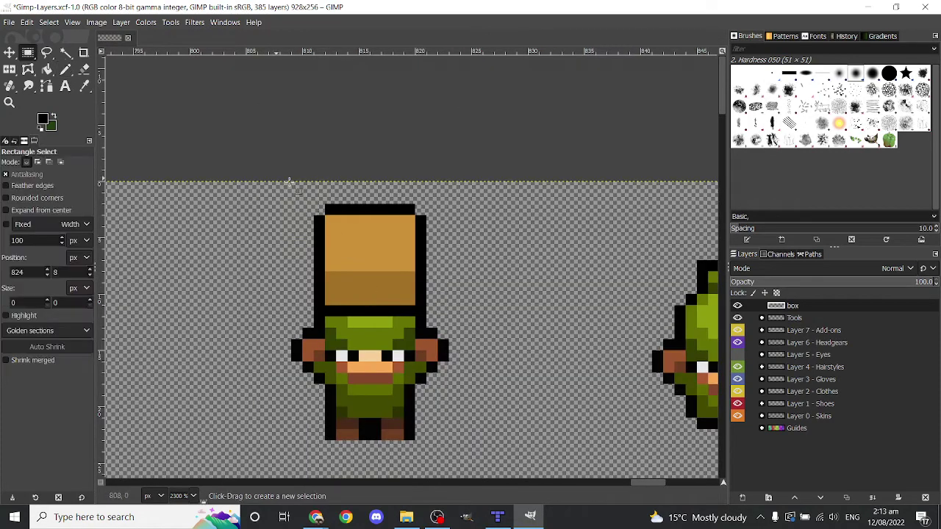
pyautogui.moveTo(282, 183); pyautogui.dragTo(471, 338)
pyautogui.hotkey('ctrl', 'c')
pyautogui.keyDown('ctrl'); pyautogui.scroll(-1, 341, 283); pyautogui.keyUp('ctrl')
pyautogui.hotkey('ctrl', 'v')
pyautogui.moveTo(370, 284)
pyautogui.mouseDown()
pyautogui.moveTo(621, 285)
pyautogui.moveTo(630, 294)
pyautogui.mouseUp()
pyautogui.click(478, 304)
# Copy the second frame's box, paste it above the third front-facing carry frame's head and anchor it
pyautogui.press('n')
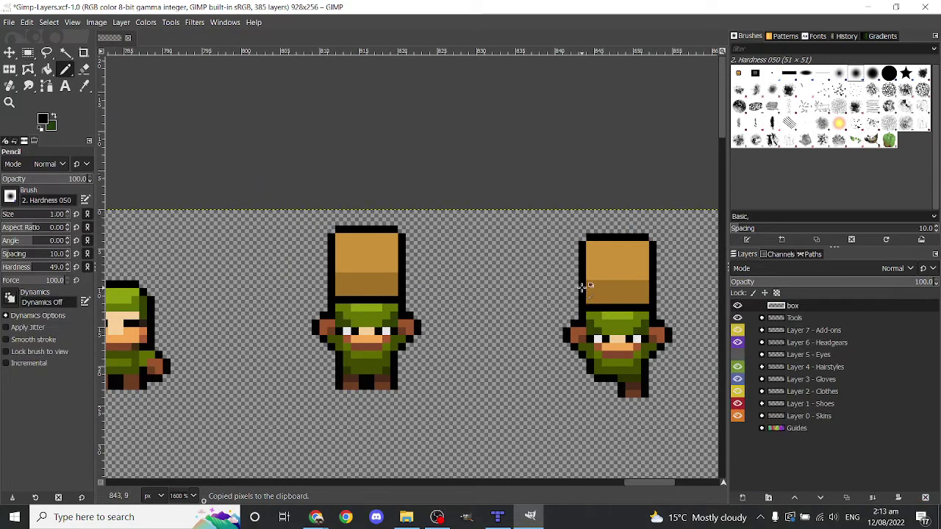
pyautogui.keyDown('ctrl'); pyautogui.scroll(1, 583, 289); pyautogui.keyUp('ctrl')
pyautogui.keyDown('ctrl'); pyautogui.scroll(-2, 216, 302); pyautogui.keyUp('ctrl')
pyautogui.press('r')
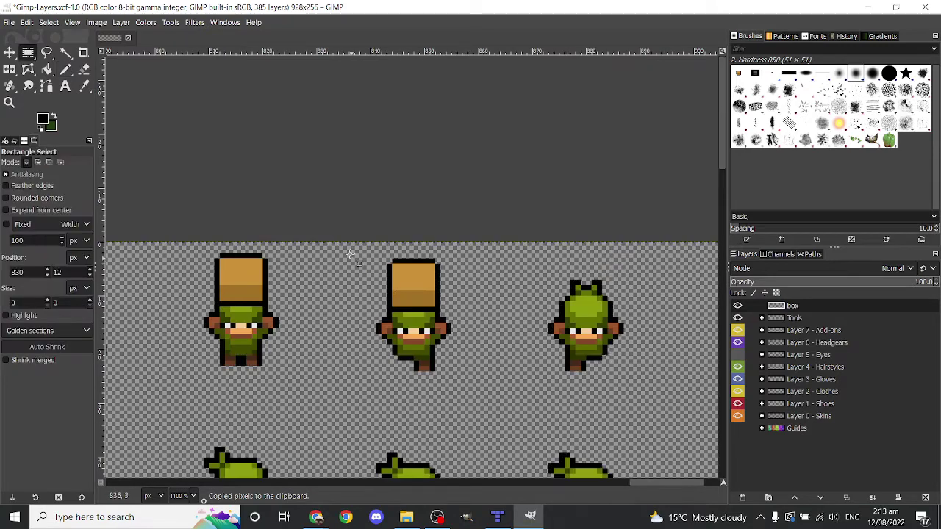
pyautogui.moveTo(342, 219); pyautogui.dragTo(450, 358)
pyautogui.hotkey('ctrl', 'c')
pyautogui.hotkey('ctrl', 'v')
pyautogui.moveTo(427, 295); pyautogui.dragTo(594, 295)
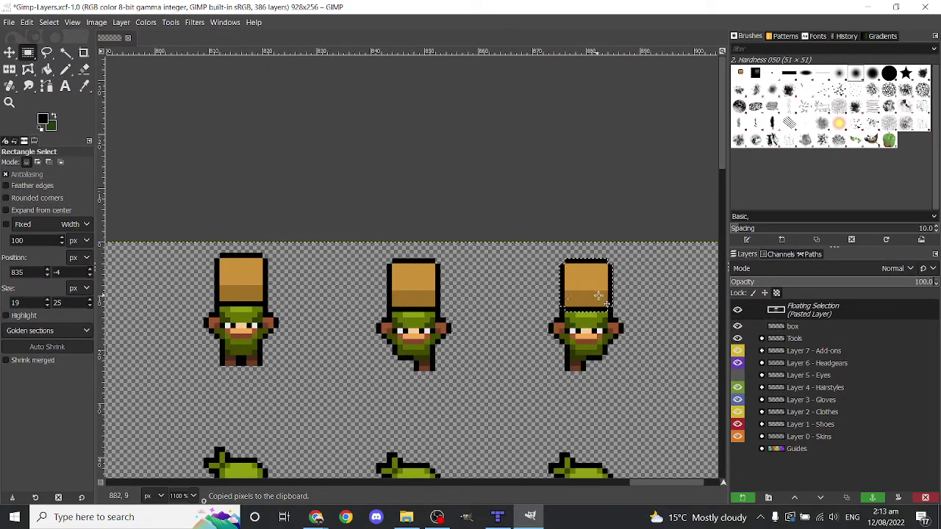
pyautogui.click(543, 327)
# Export the updated sprite sheet and switch to Tiled's Animation-Preview map
pyautogui.keyDown('ctrl'); pyautogui.scroll(-4, 480, 360); pyautogui.keyUp('ctrl')
pyautogui.keyDown('ctrl'); pyautogui.scroll(2, 470, 315); pyautogui.keyUp('ctrl')
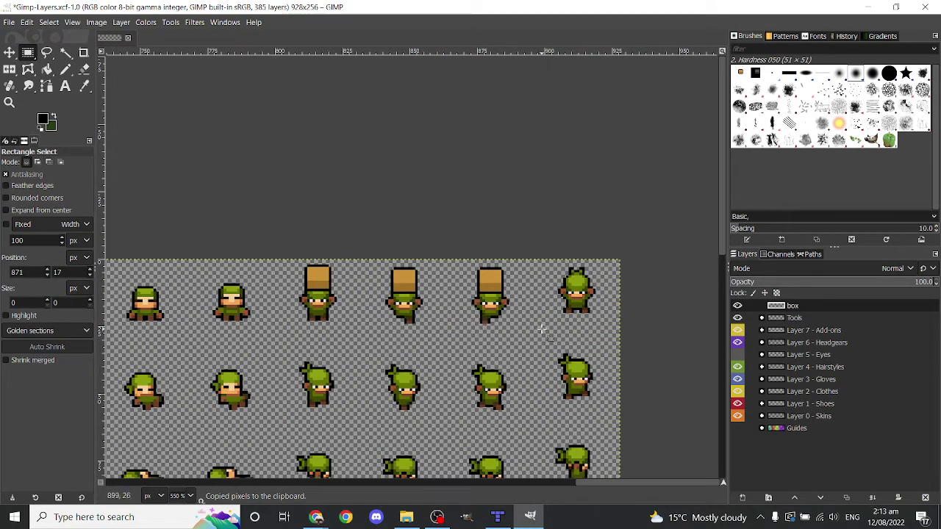
pyautogui.hotkey('ctrl', 'e')
pyautogui.click(497, 517)
pyautogui.keyDown('ctrl'); pyautogui.scroll(-1, 433, 273); pyautogui.keyUp('ctrl')
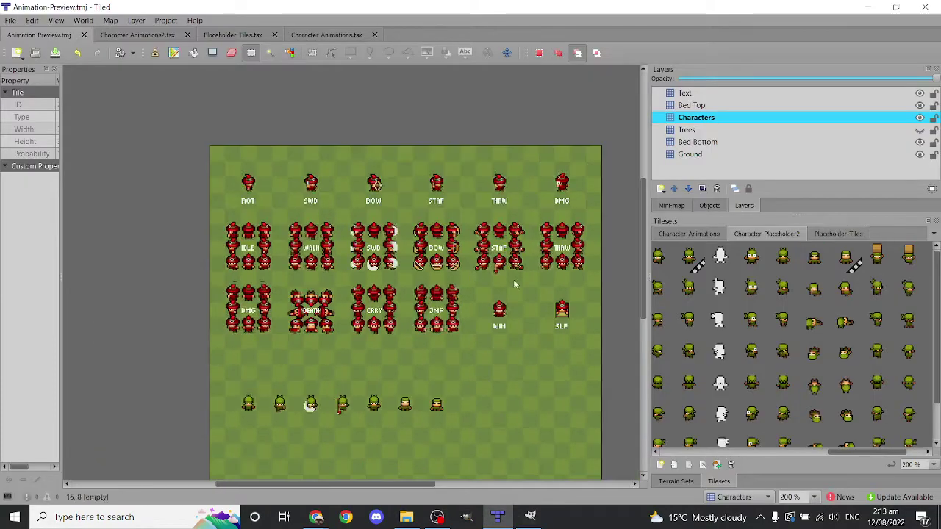
# Open the Tile Animation Editor for the first box-carrying tile in Character-Animations2 and try adding its first carry frames
pyautogui.click(137, 34)
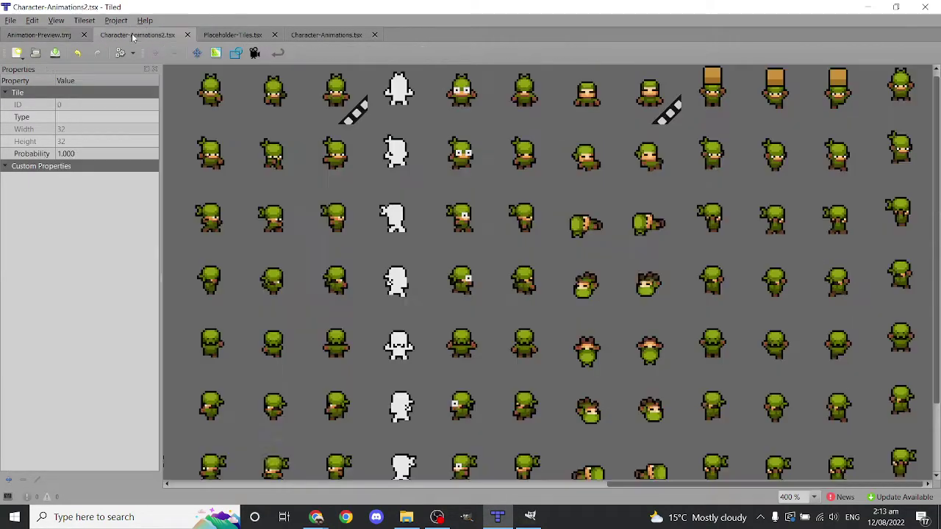
pyautogui.click(712, 92)
pyautogui.click(255, 53)
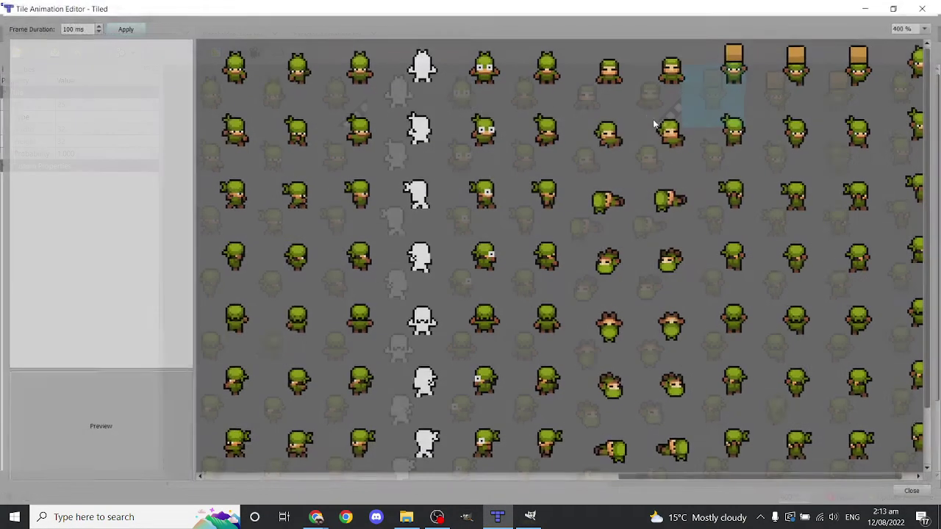
pyautogui.doubleClick(705, 66)
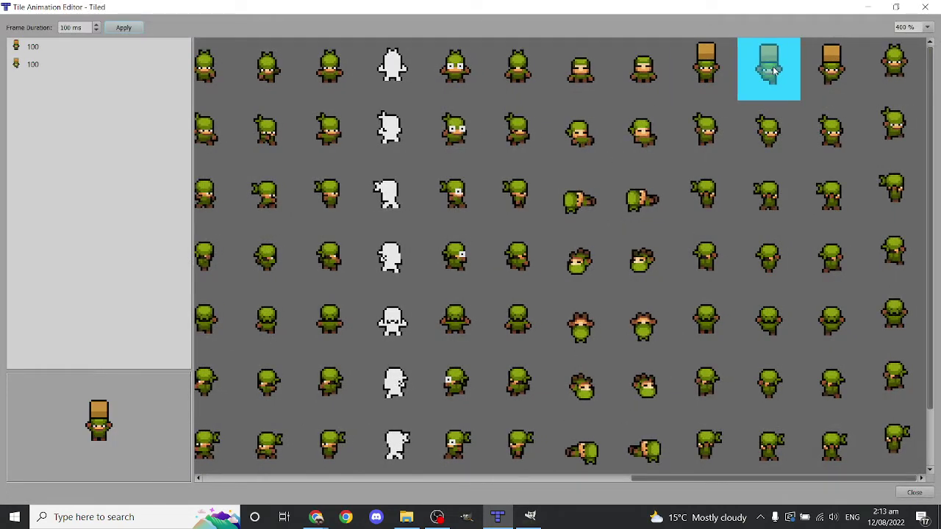
# Switch to GIMP, show the Guides group to check the carry frames' playback order, and return to Tiled's animation editor
pyautogui.hotkey('alt', 'Tab')
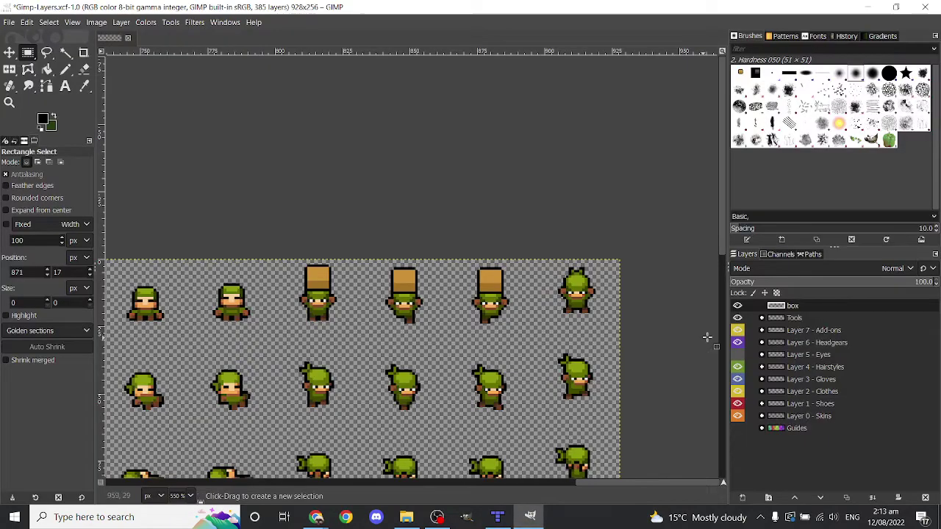
pyautogui.click(739, 429)
pyautogui.keyDown('ctrl'); pyautogui.scroll(2, 407, 365); pyautogui.keyUp('ctrl')
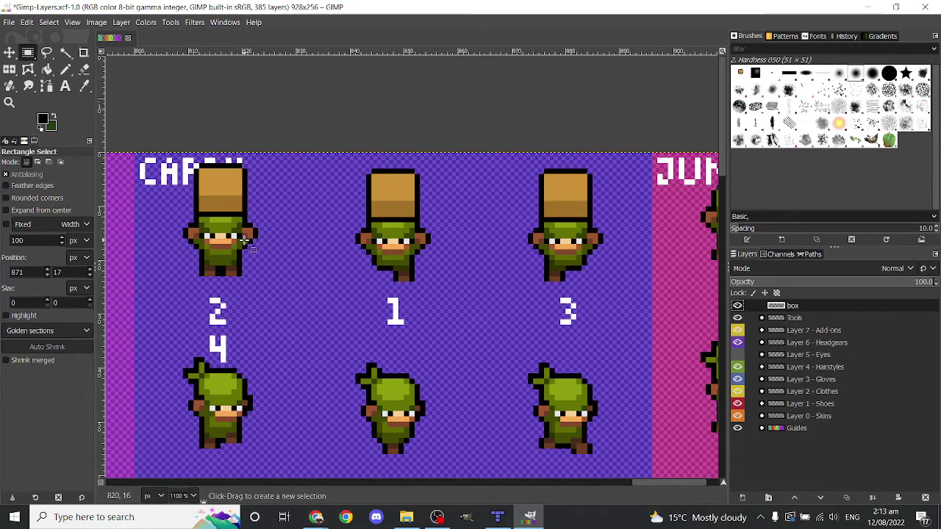
pyautogui.hotkey('alt', 'Tab')
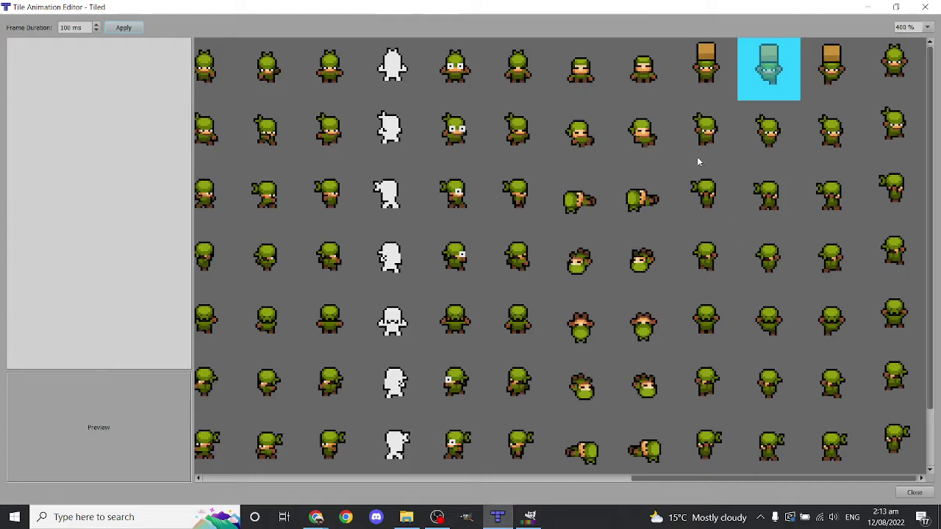
pyautogui.keyDown('ctrl'); pyautogui.scroll(1, 753, 84); pyautogui.keyUp('ctrl')
pyautogui.moveTo(764, 90); pyautogui.dragTo(710, 111, button='middle')
pyautogui.doubleClick(710, 111)
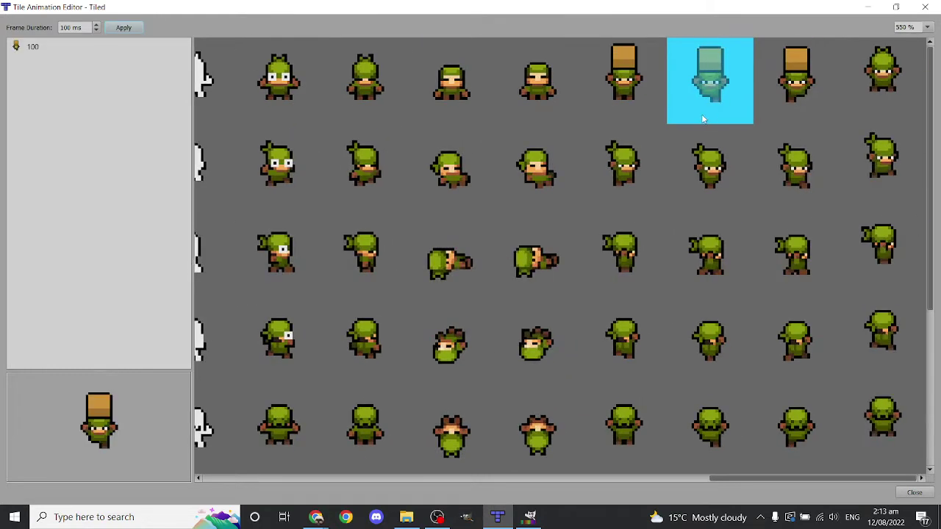
pyautogui.click(645, 101)
pyautogui.doubleClick(645, 97)
pyautogui.click(529, 516)
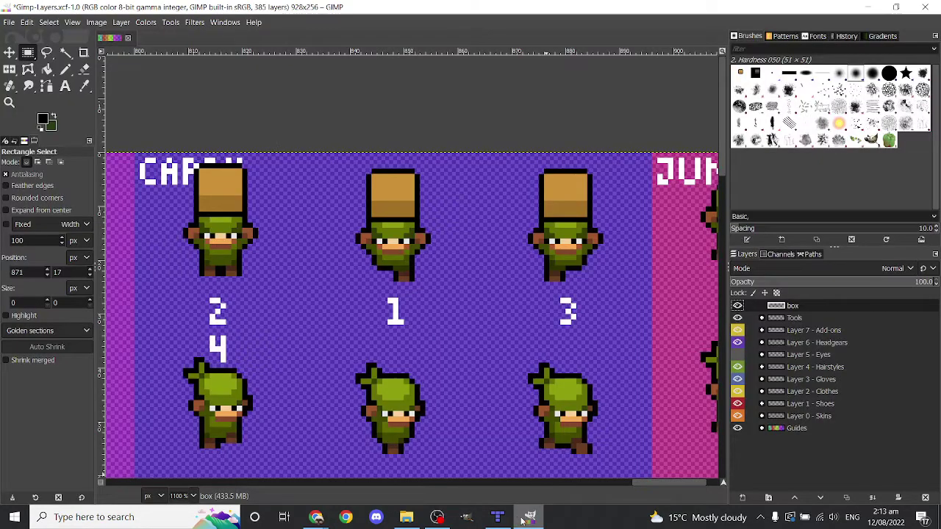
pyautogui.click(529, 517)
pyautogui.doubleClick(779, 99)
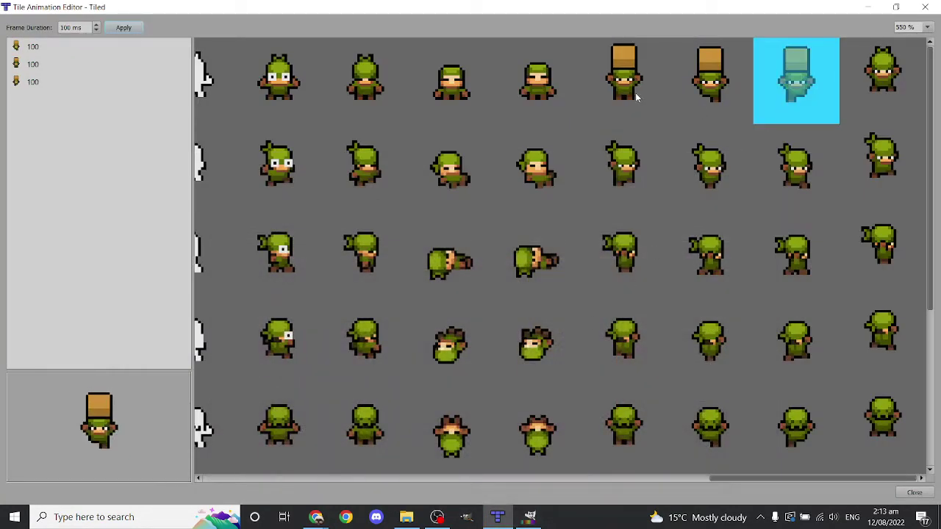
pyautogui.doubleClick(618, 104)
pyautogui.hotkey('ctrl', 'z')
pyautogui.hotkey('ctrl', 'z')
pyautogui.press('Delete')
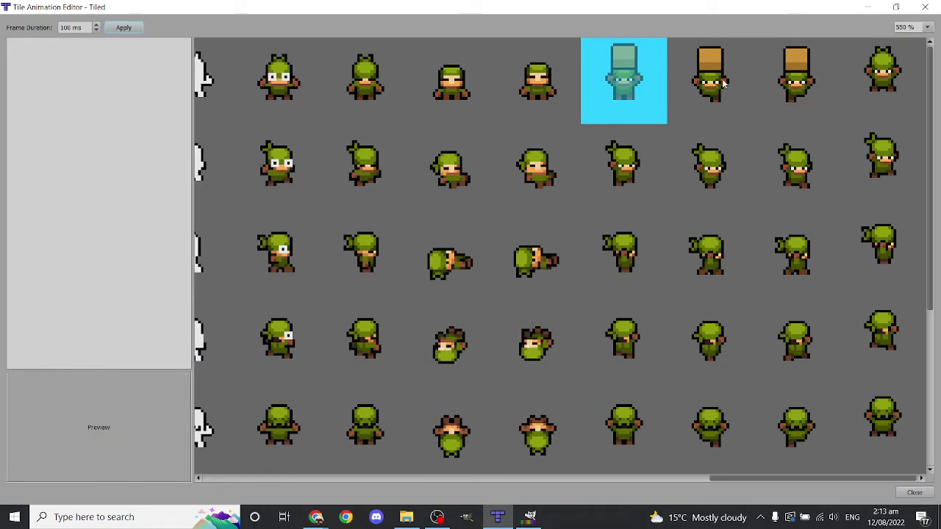
# Build the carry animation from the second, first, third and first box tiles at 100 ms each, and close the editor
pyautogui.click(724, 84)
pyautogui.click(648, 79)
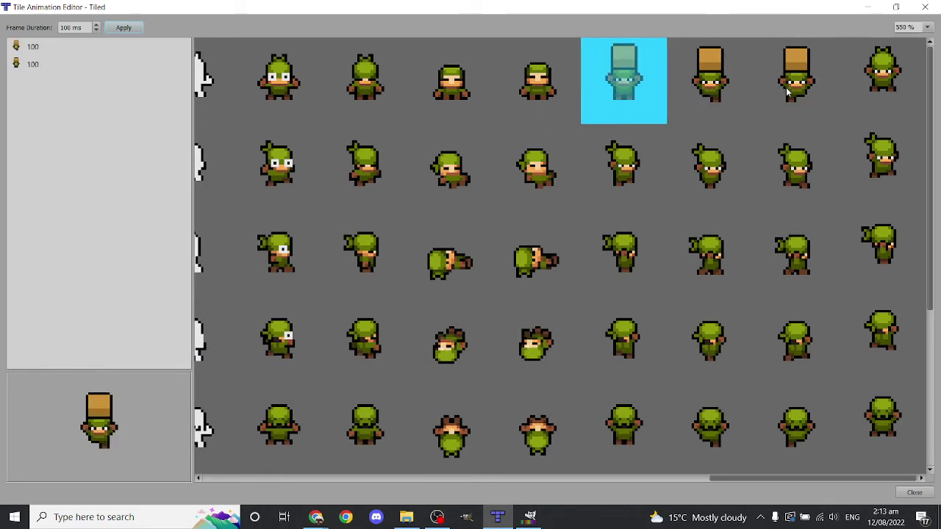
pyautogui.doubleClick(788, 93)
pyautogui.doubleClick(636, 83)
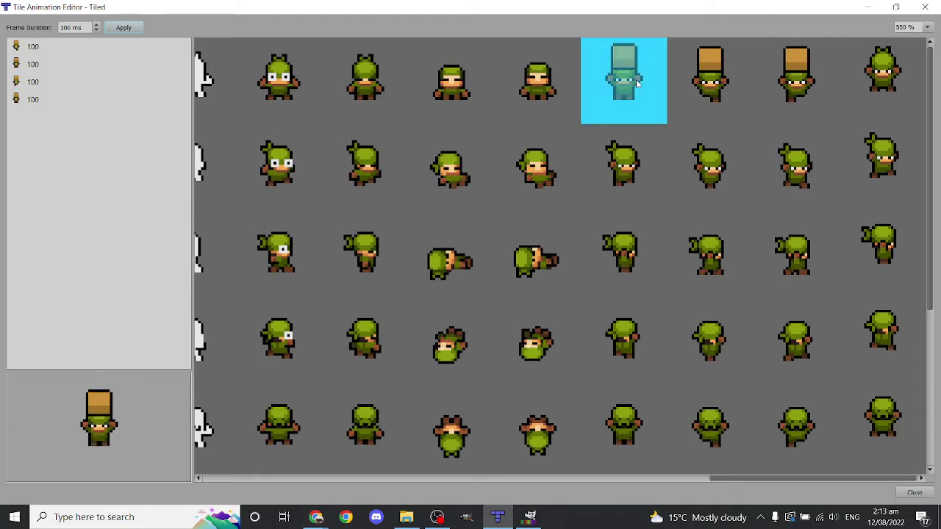
pyautogui.click(923, 6)
# Place the animated box-carry tile at the end of the green character row in Animation-Preview and activate Rectangular Select
pyautogui.click(40, 35)
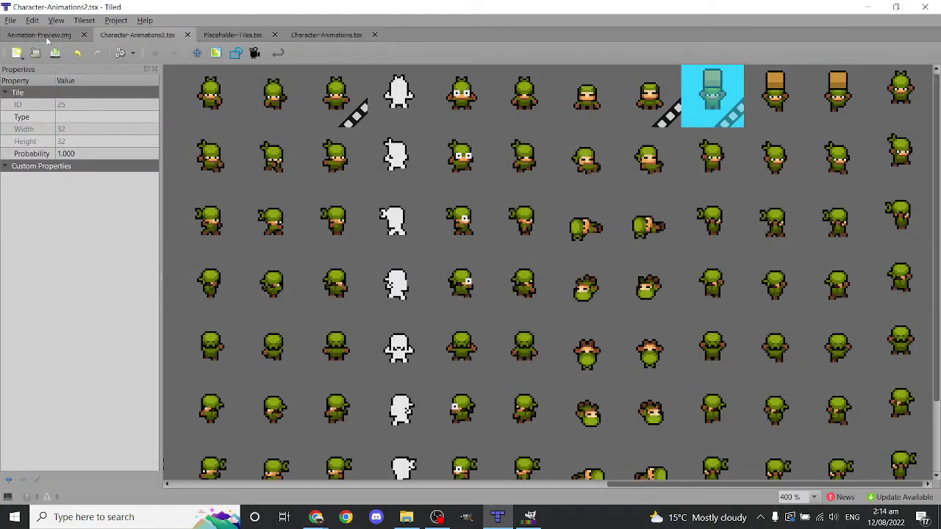
pyautogui.keyDown('ctrl'); pyautogui.scroll(3, 397, 429); pyautogui.keyUp('ctrl')
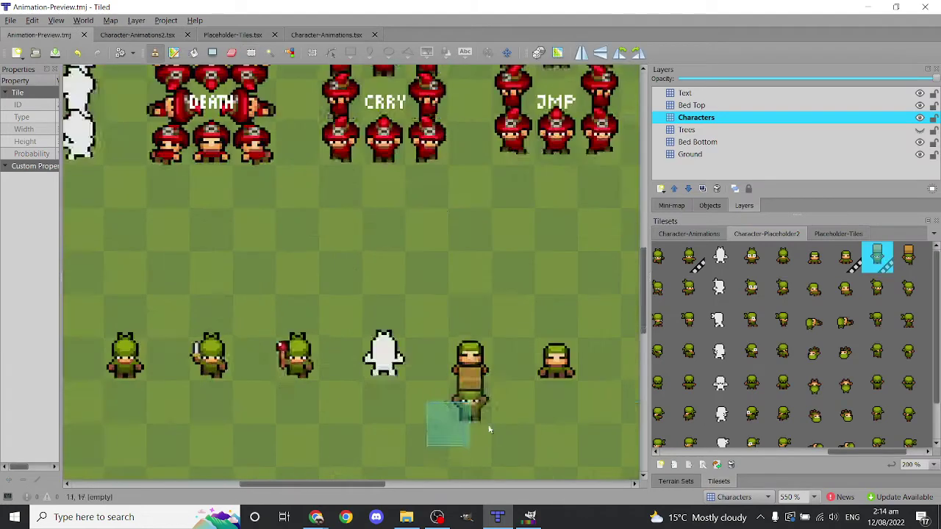
pyautogui.moveTo(591, 399); pyautogui.dragTo(315, 394, button='middle')
pyautogui.click(353, 370)
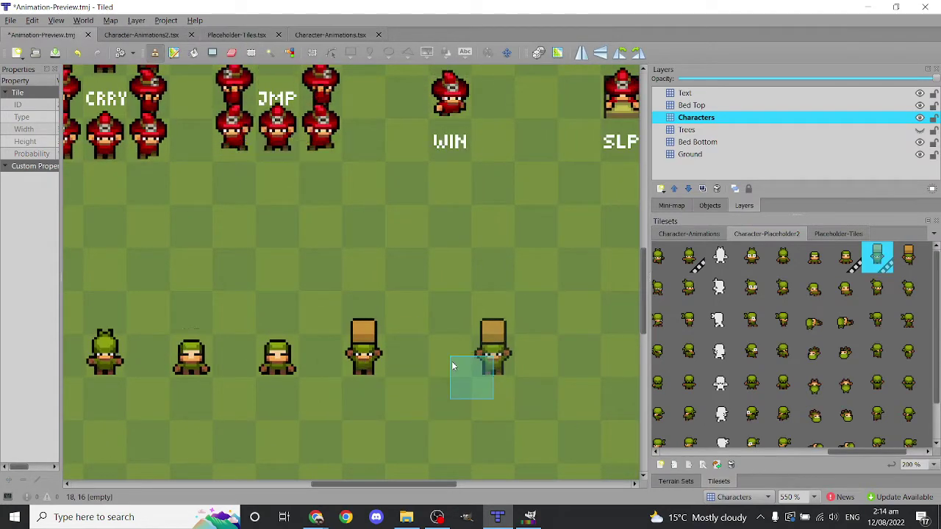
pyautogui.keyDown('ctrl'); pyautogui.scroll(-2, 451, 361); pyautogui.keyUp('ctrl')
pyautogui.scroll(1, 474, 338)
pyautogui.press('r')
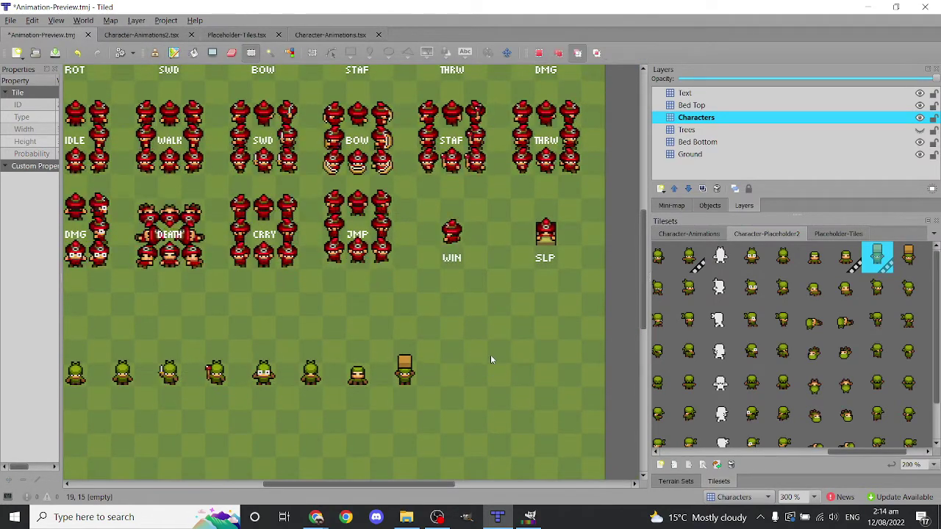
# Examine the red character's WIN animation on the preview map up close and compare it with the neighbouring animations
pyautogui.hscroll(-2, 491, 357)
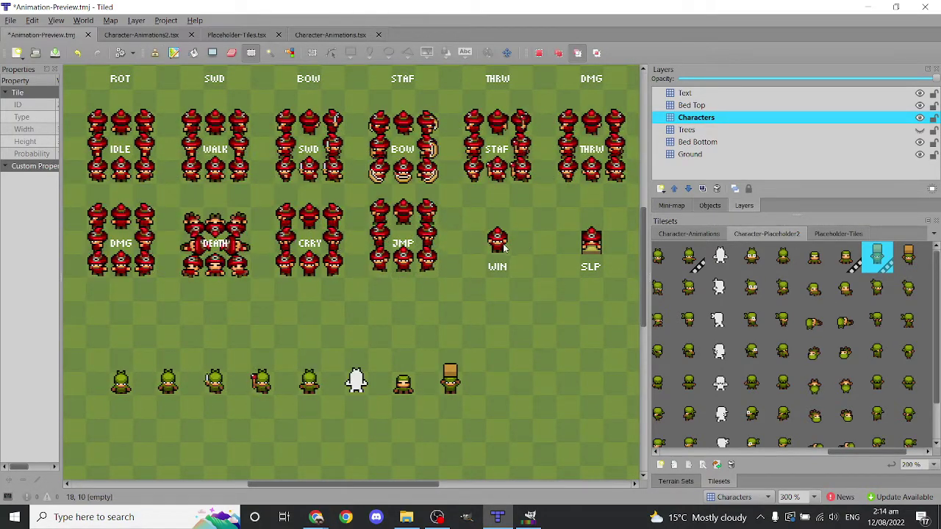
pyautogui.keyDown('ctrl'); pyautogui.scroll(4, 521, 247); pyautogui.keyUp('ctrl')
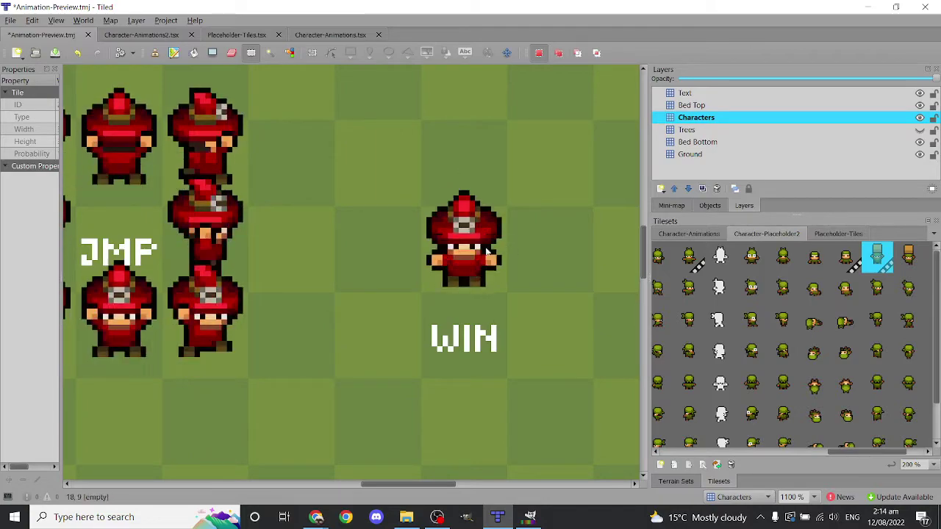
pyautogui.keyDown('ctrl'); pyautogui.scroll(-2, 478, 272); pyautogui.keyUp('ctrl')
pyautogui.keyDown('ctrl'); pyautogui.scroll(-3, 478, 294); pyautogui.keyUp('ctrl')
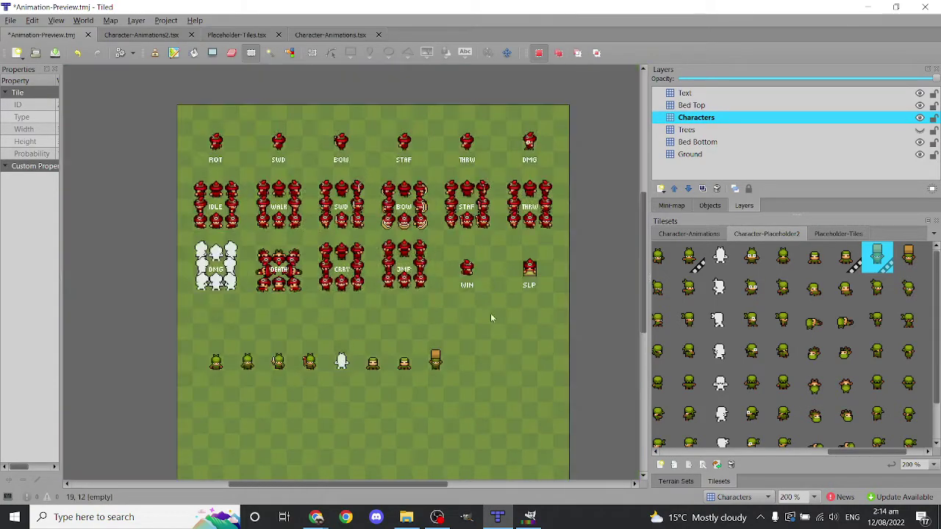
pyautogui.keyDown('ctrl'); pyautogui.scroll(1, 488, 275); pyautogui.keyUp('ctrl')
pyautogui.keyDown('ctrl'); pyautogui.scroll(2, 477, 212); pyautogui.keyUp('ctrl')
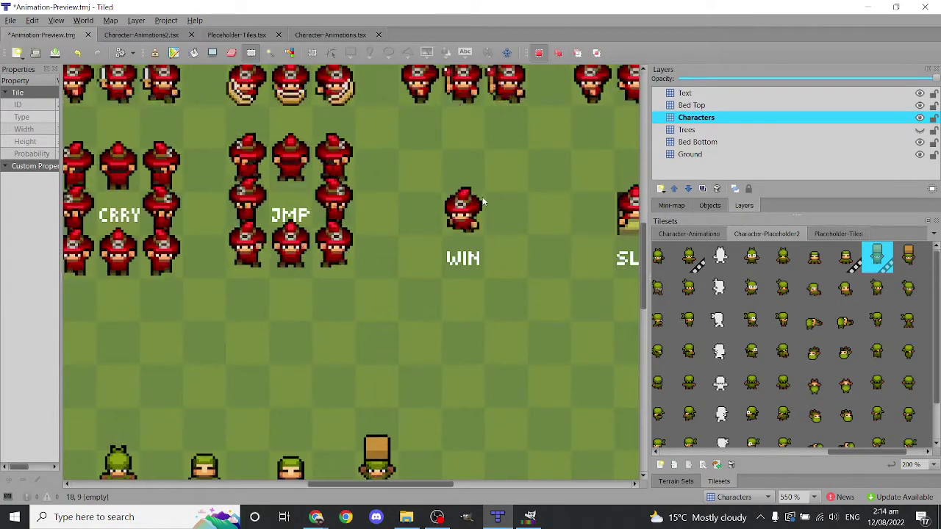
pyautogui.scroll(1, 446, 212)
pyautogui.keyDown('ctrl'); pyautogui.scroll(-2, 469, 230); pyautogui.keyUp('ctrl')
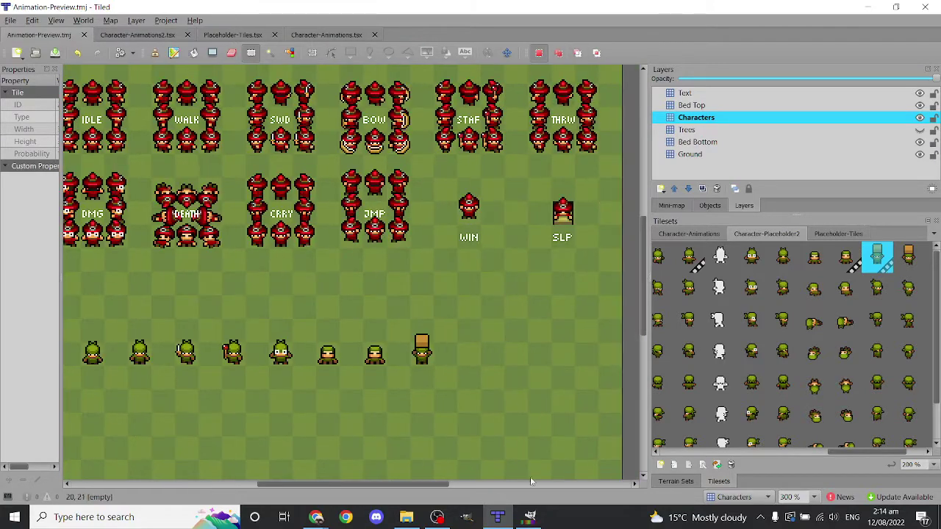
# In the Character-Animations2 tileset, select the last tile of the top row and open its animation for editing
pyautogui.click(137, 35)
pyautogui.click(209, 94)
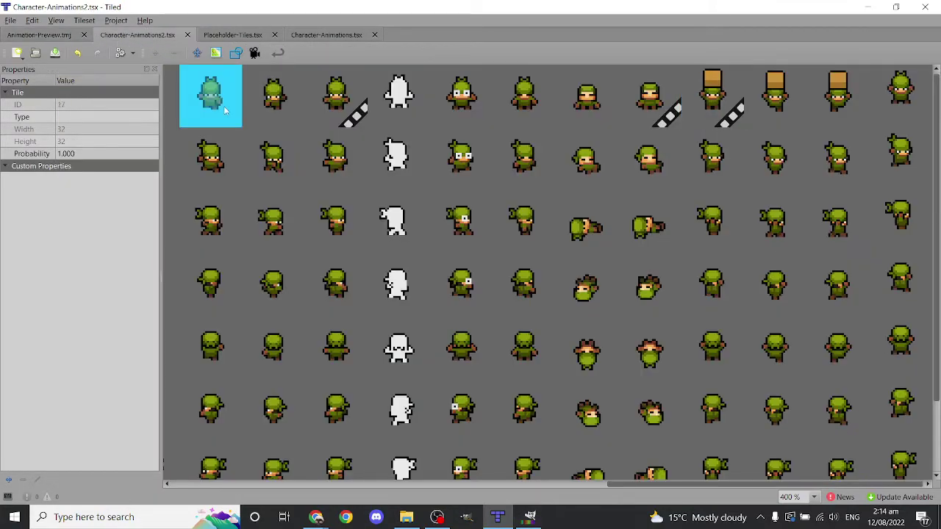
pyautogui.keyDown('ctrl'); pyautogui.scroll(-4, 220, 88); pyautogui.keyUp('ctrl')
pyautogui.keyDown('ctrl'); pyautogui.scroll(2, 220, 85); pyautogui.keyUp('ctrl')
pyautogui.keyDown('ctrl'); pyautogui.scroll(1, 511, 128); pyautogui.keyUp('ctrl')
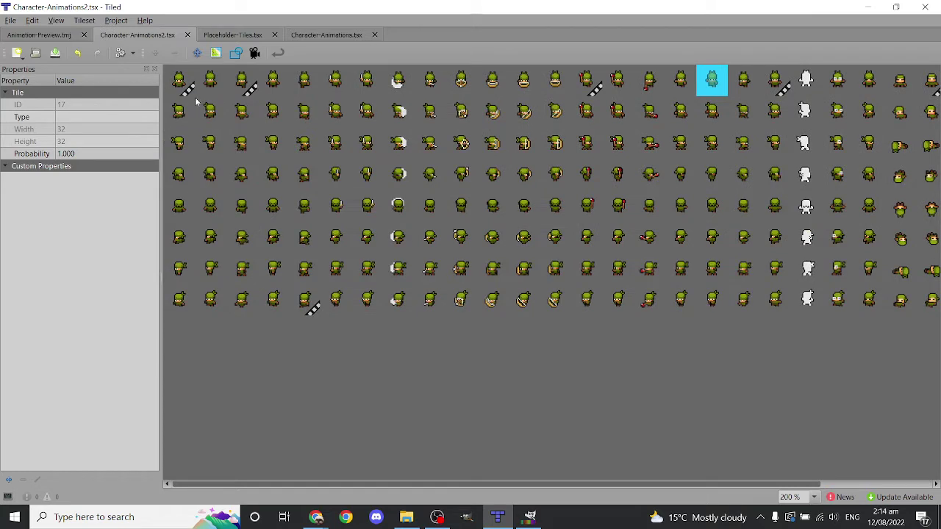
pyautogui.hscroll(3, 521, 184)
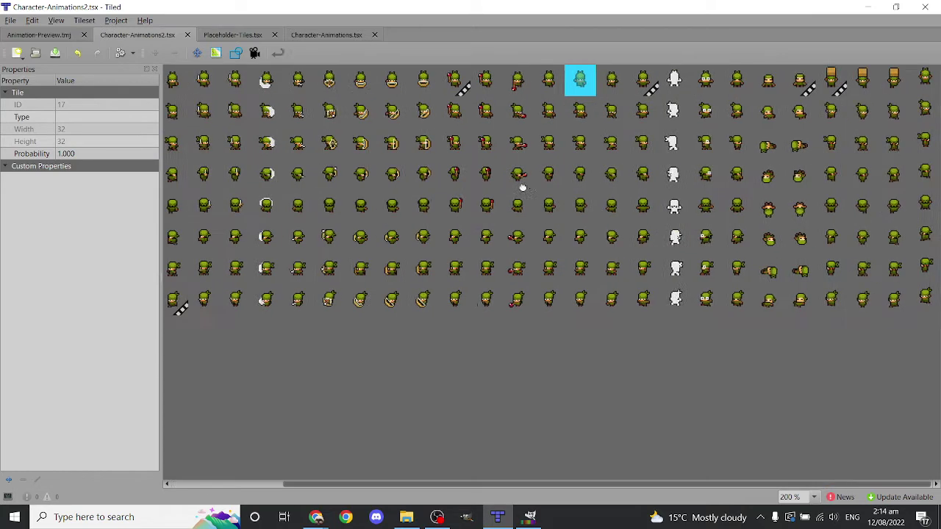
pyautogui.click(924, 83)
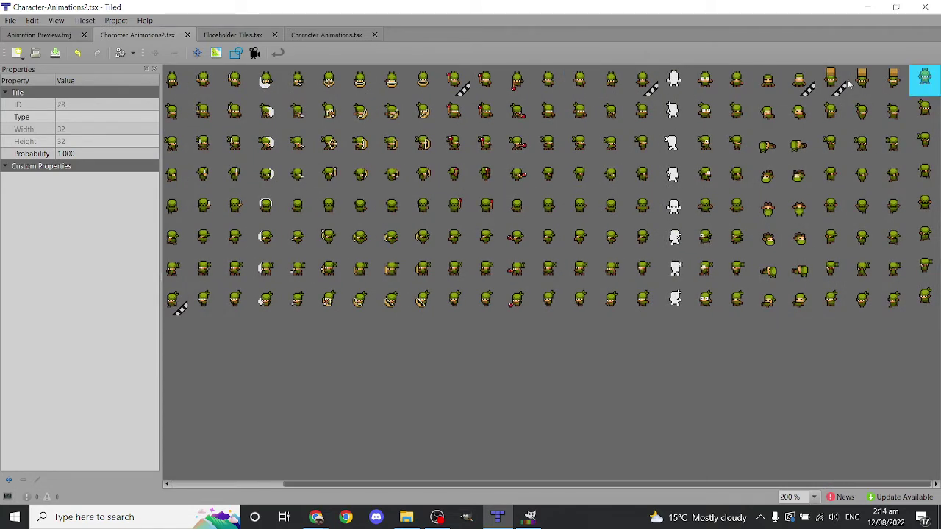
pyautogui.click(255, 53)
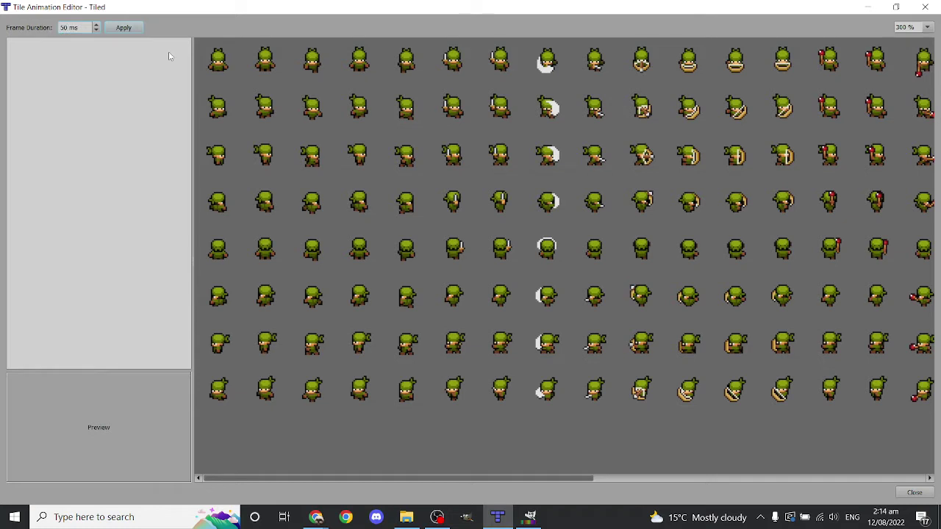
pyautogui.click(223, 66)
pyautogui.keyDown('shift'); pyautogui.click(220, 388); pyautogui.keyUp('shift')
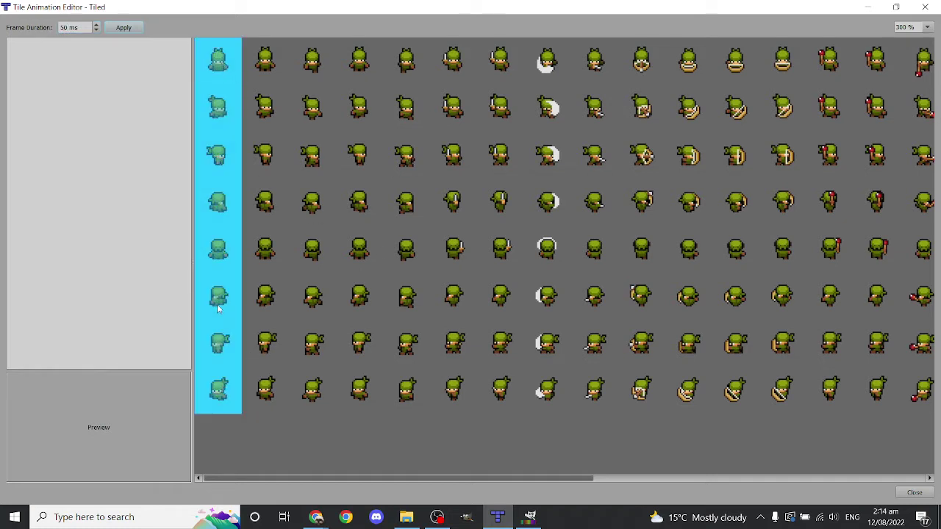
pyautogui.moveTo(218, 250); pyautogui.dragTo(56, 247)
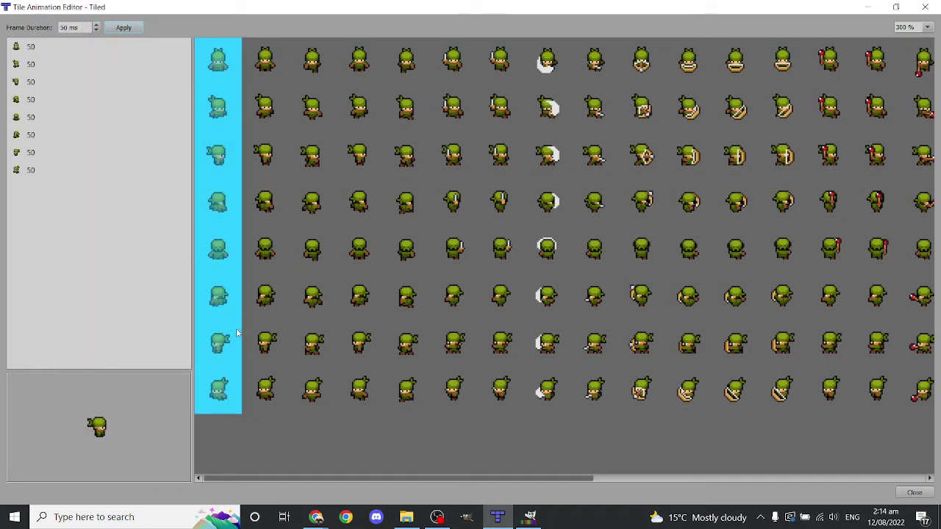
pyautogui.keyDown('ctrl'); pyautogui.scroll(-3, 439, 245); pyautogui.keyUp('ctrl')
pyautogui.keyDown('ctrl'); pyautogui.scroll(2, 683, 165); pyautogui.keyUp('ctrl')
pyautogui.keyDown('ctrl'); pyautogui.scroll(2, 683, 165); pyautogui.keyUp('ctrl')
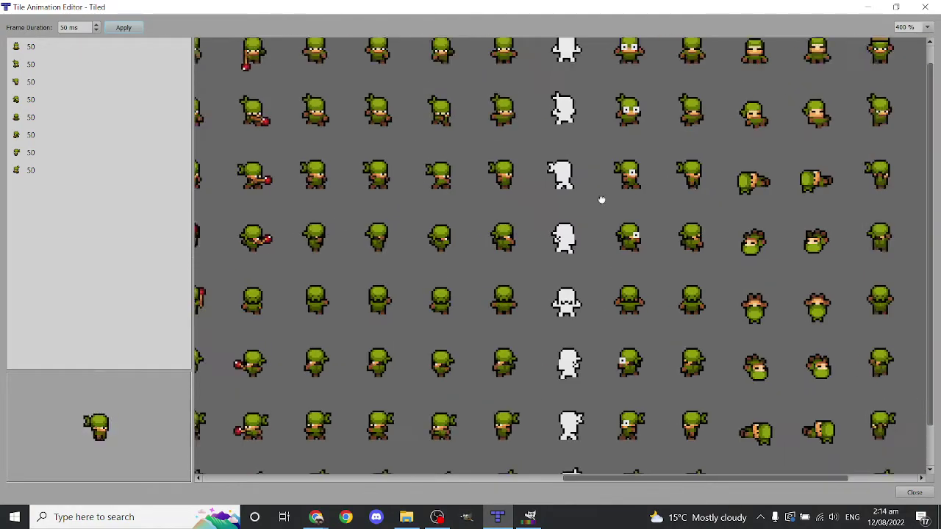
pyautogui.hscroll(-10, 329, 224)
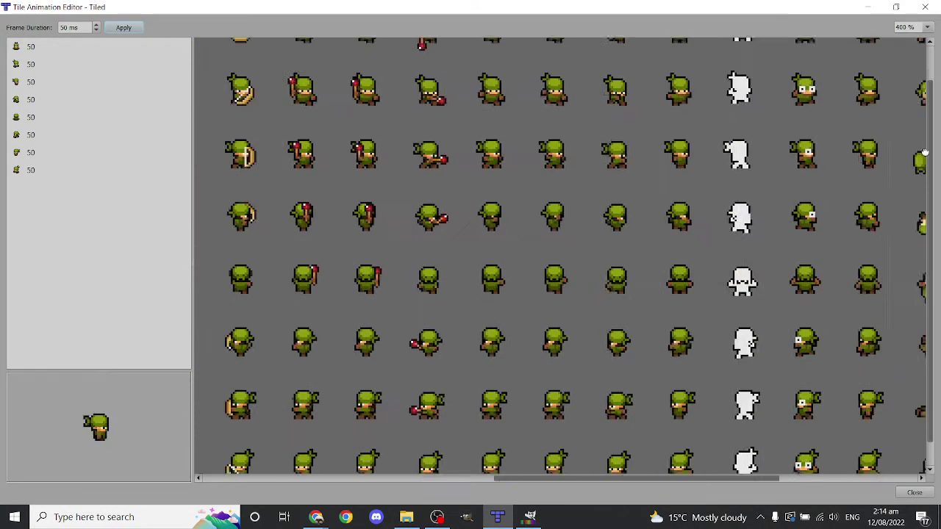
pyautogui.keyDown('ctrl'); pyautogui.scroll(-3, 374, 274); pyautogui.keyUp('ctrl')
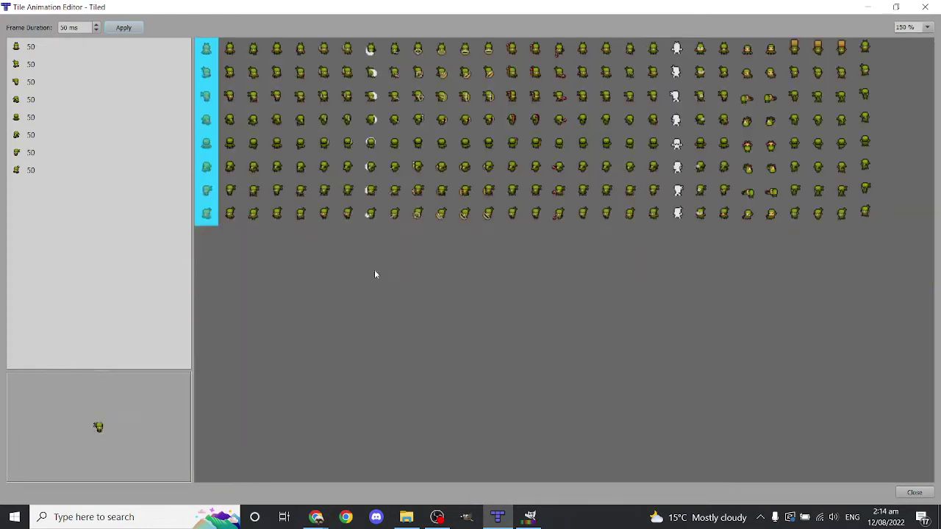
pyautogui.hotkey('ctrl', 'z')
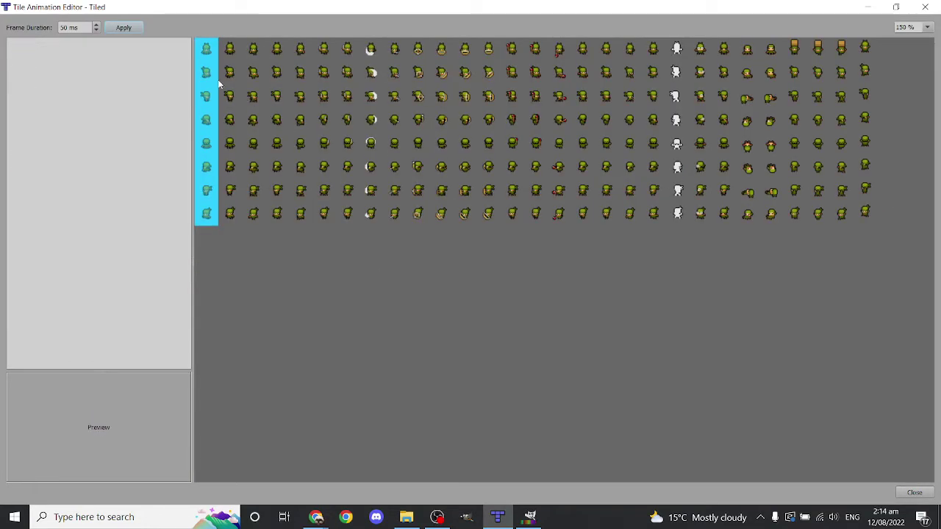
# Add the second to eighth tiles of the first column as 50 ms frames, followed by that column's top tile
pyautogui.keyDown('ctrl'); pyautogui.scroll(2, 207, 73); pyautogui.keyUp('ctrl')
pyautogui.click(216, 100)
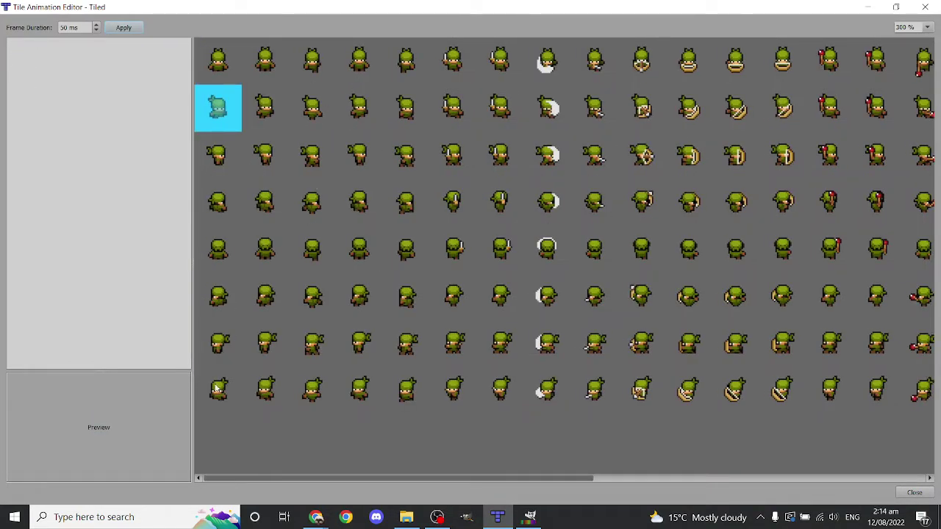
pyautogui.keyDown('shift'); pyautogui.click(216, 389); pyautogui.keyUp('shift')
pyautogui.moveTo(215, 293); pyautogui.dragTo(73, 246)
pyautogui.doubleClick(215, 64)
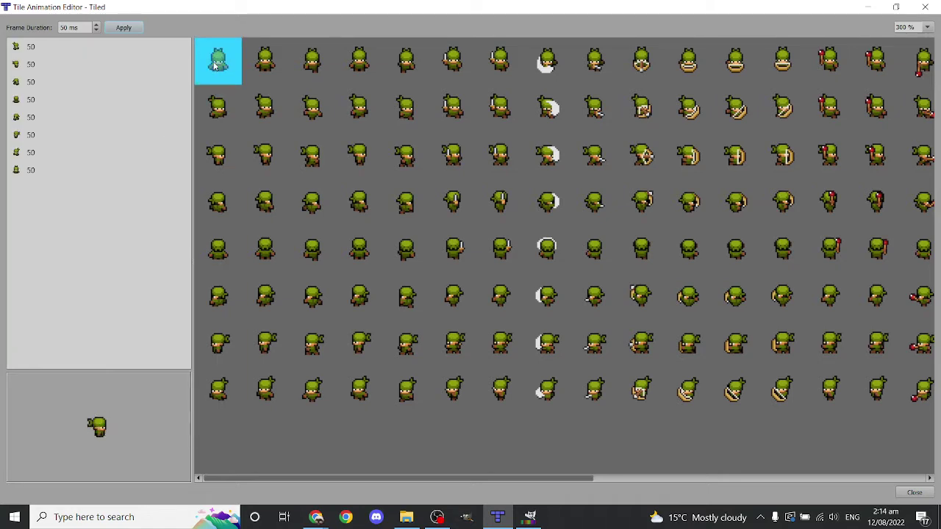
# Switch to GIMP, hide the Guides group and the box layer, re-export to Character-Placeholder2.png, and return to Tiled's animation editor
pyautogui.moveTo(752, 187); pyautogui.dragTo(215, 280, button='middle')
pyautogui.moveTo(347, 229); pyautogui.dragTo(940, 230, button='middle')
pyautogui.scroll(-5, 238, 69)
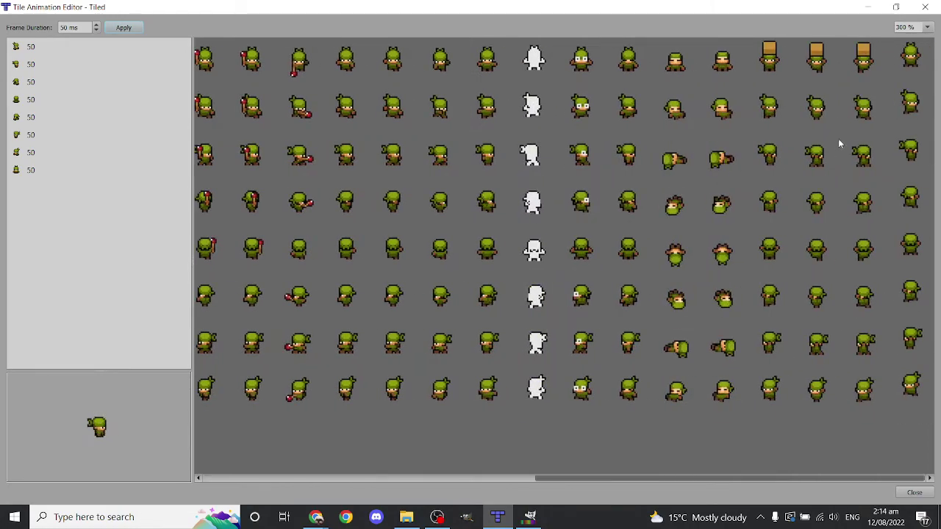
pyautogui.keyDown('ctrl'); pyautogui.scroll(1, 838, 145); pyautogui.keyUp('ctrl')
pyautogui.hotkey('alt', 'Tab')
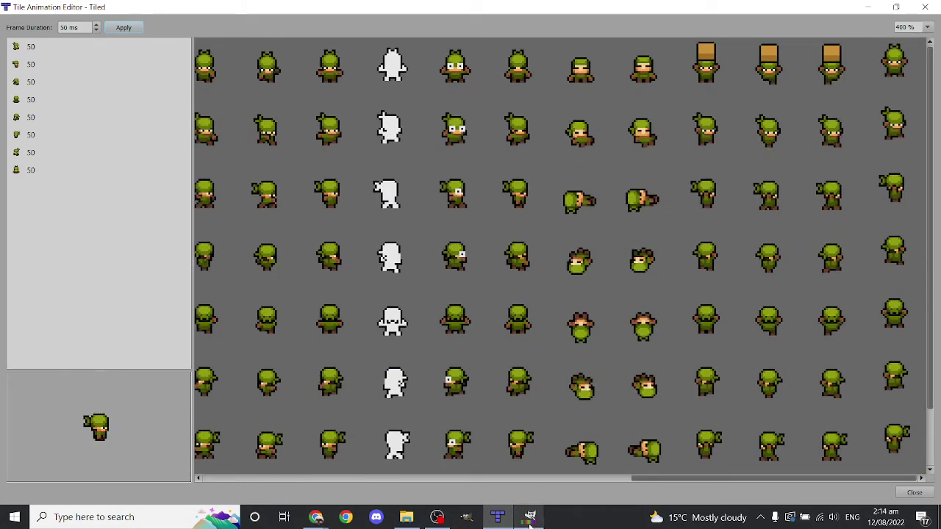
pyautogui.click(738, 429)
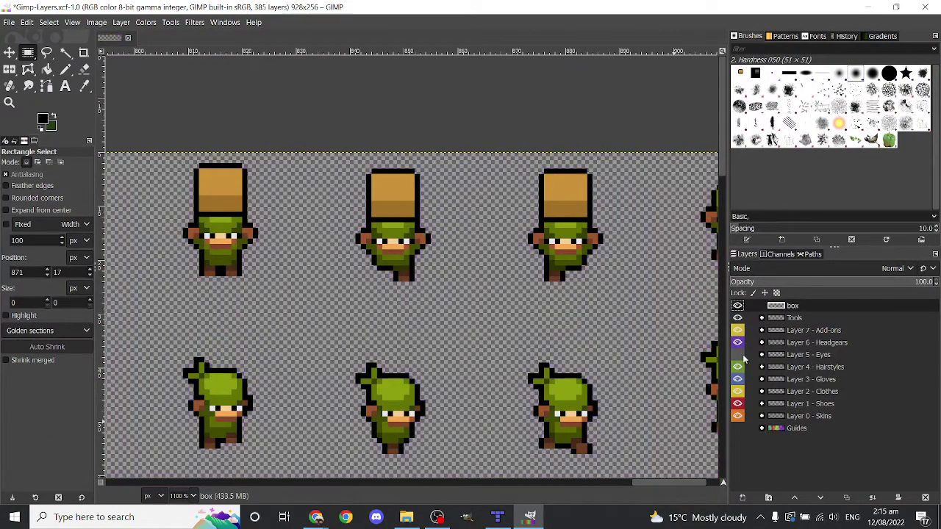
pyautogui.click(737, 306)
pyautogui.click(9, 22)
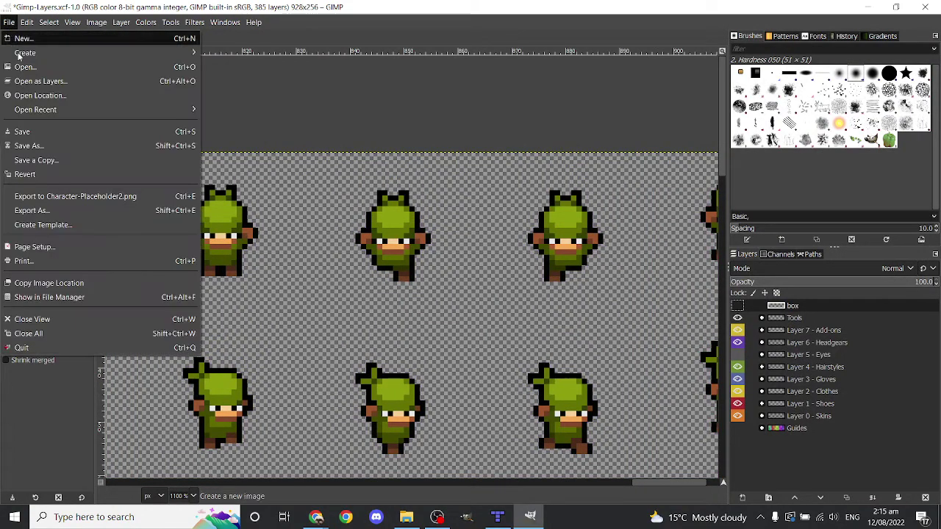
pyautogui.click(73, 197)
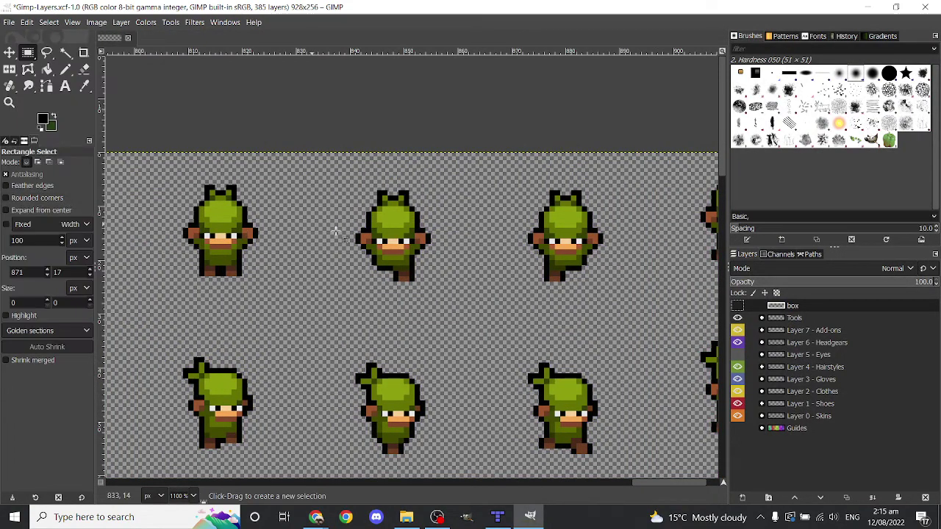
pyautogui.click(497, 517)
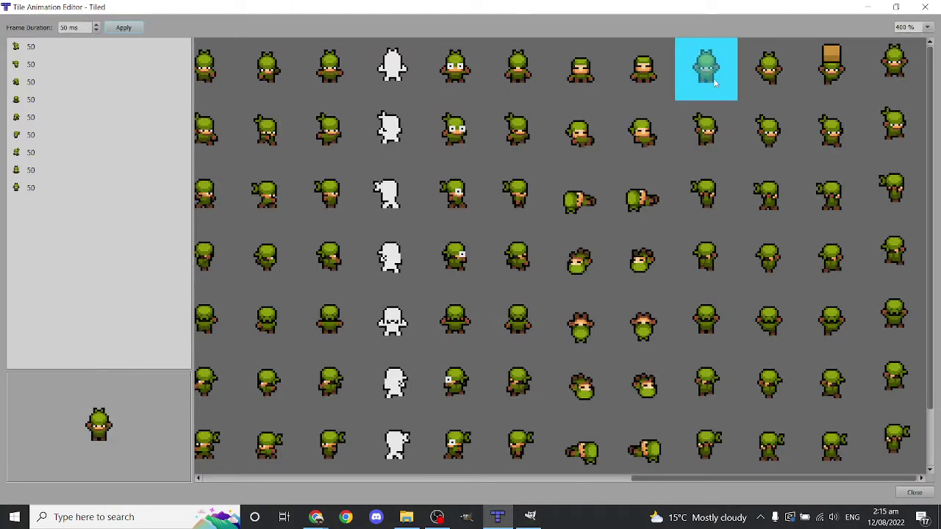
# Finish the top-row frame sequence with the jump tile, the first arms-raised tile again, and two closing tiles ending on the row's second tile
pyautogui.doubleClick(889, 76)
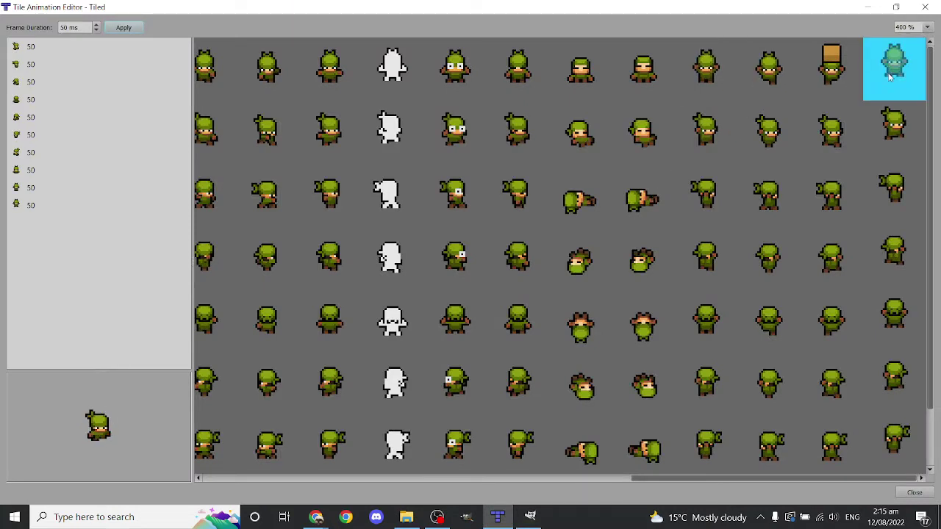
pyautogui.moveTo(247, 103); pyautogui.dragTo(430, 114, button='middle')
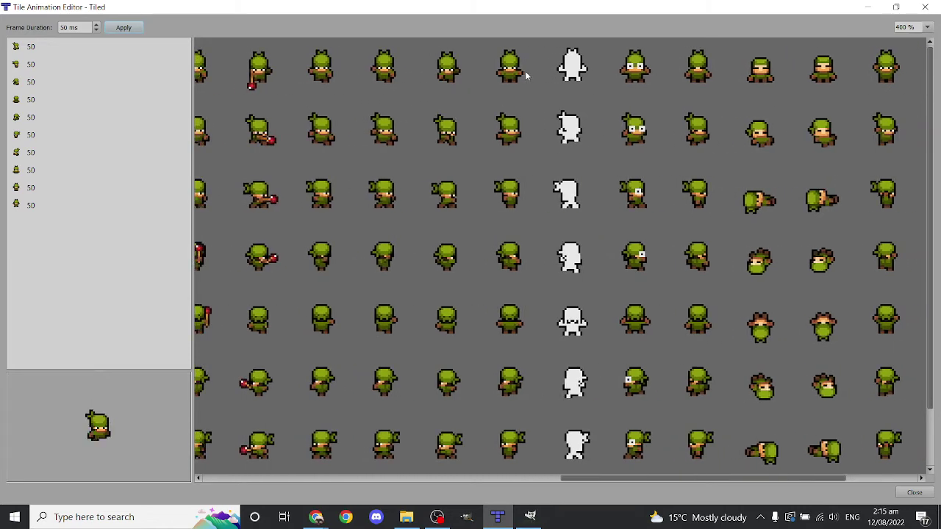
pyautogui.hscroll(3, 586, 106)
pyautogui.doubleClick(726, 78)
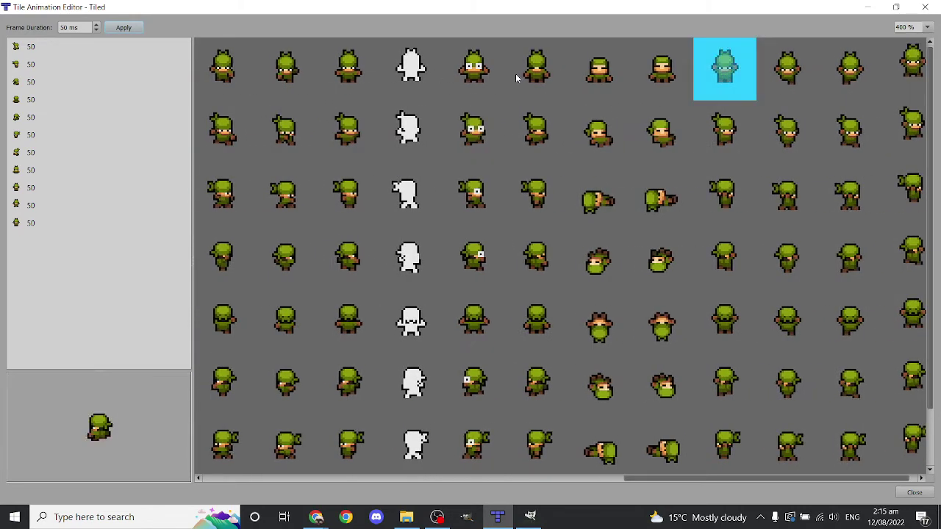
pyautogui.doubleClick(349, 74)
pyautogui.hscroll(-5, 765, 141)
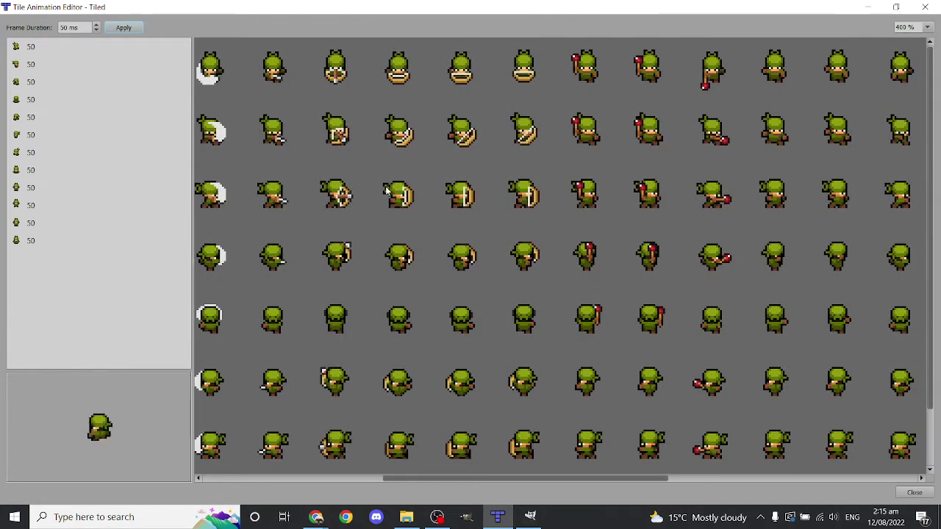
pyautogui.hscroll(-5, 387, 189)
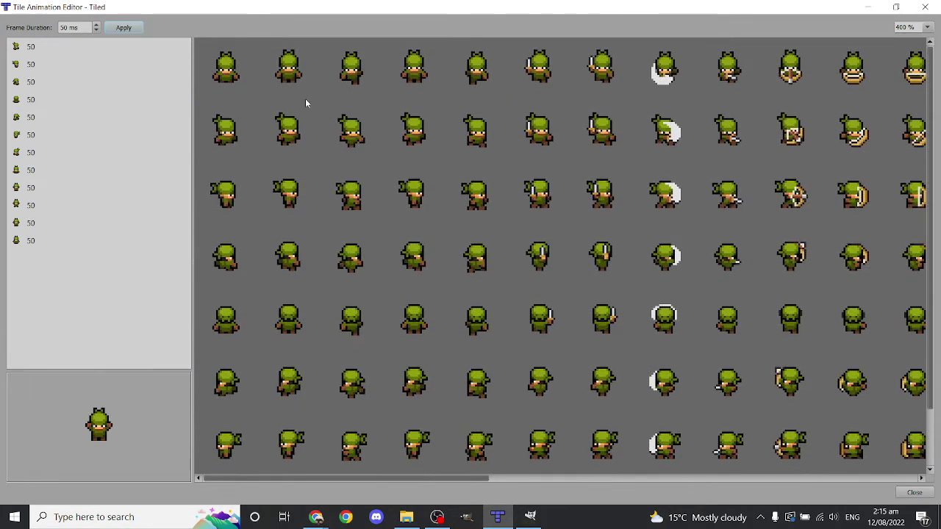
pyautogui.doubleClick(275, 78)
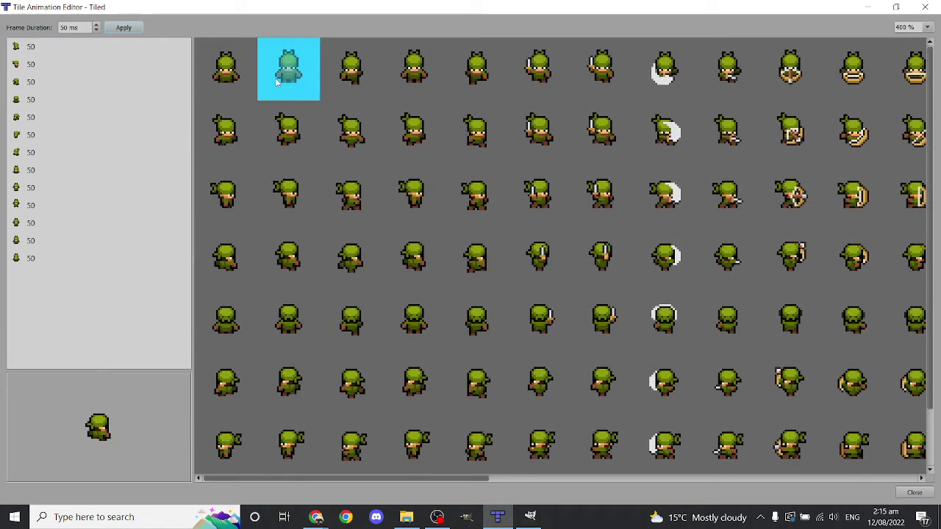
# Set the duration of the last frame in the win animation to 300 ms
pyautogui.doubleClick(33, 259)
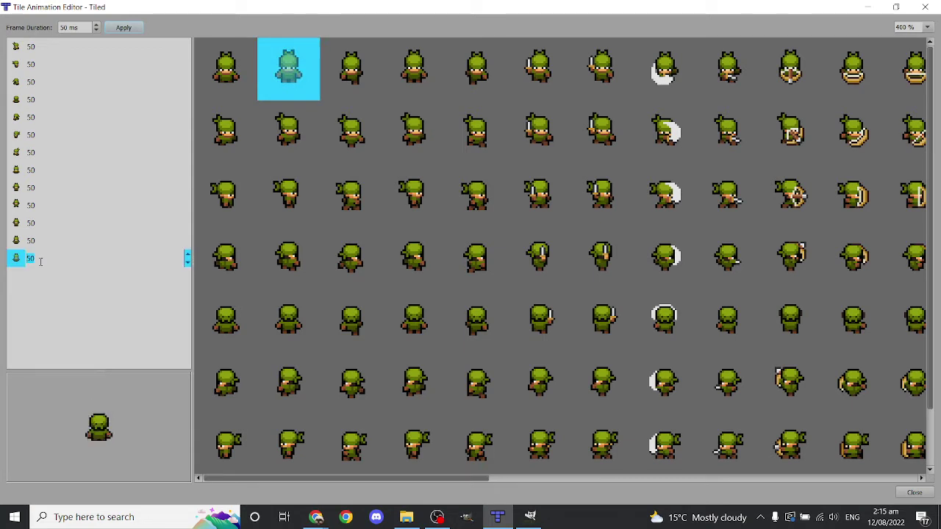
pyautogui.write('300')
pyautogui.press('Return')
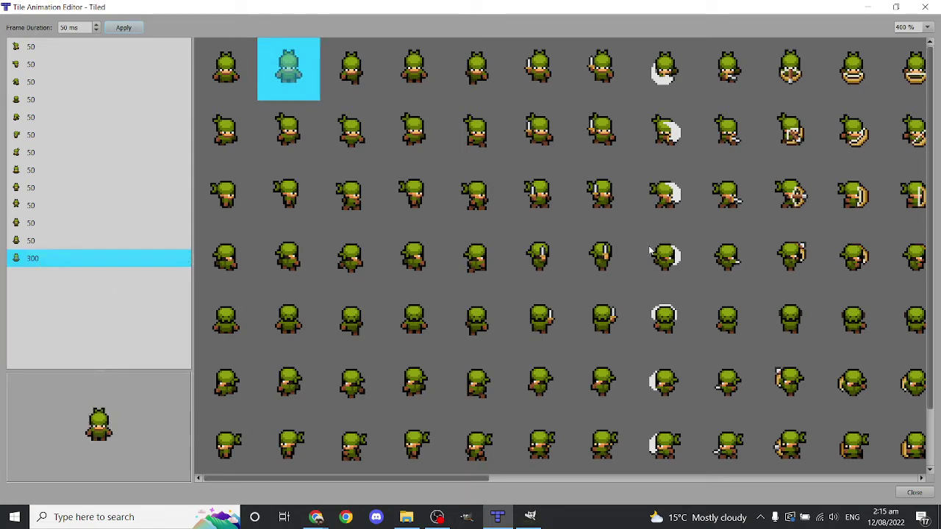
# Set the durations of the ninth to twelfth frames to 100 ms each
pyautogui.click(44, 240)
pyautogui.click(44, 223)
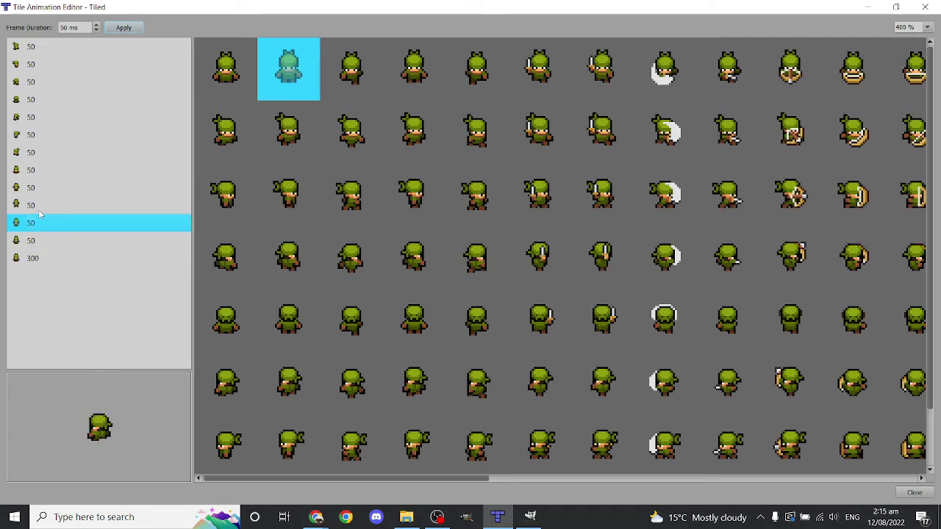
pyautogui.click(40, 210)
pyautogui.click(46, 224)
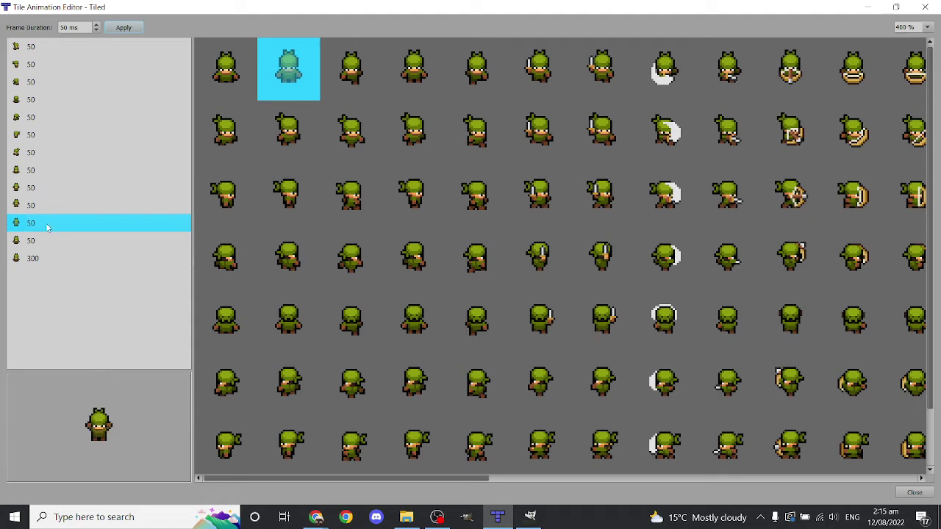
pyautogui.click(44, 193)
pyautogui.click(33, 190)
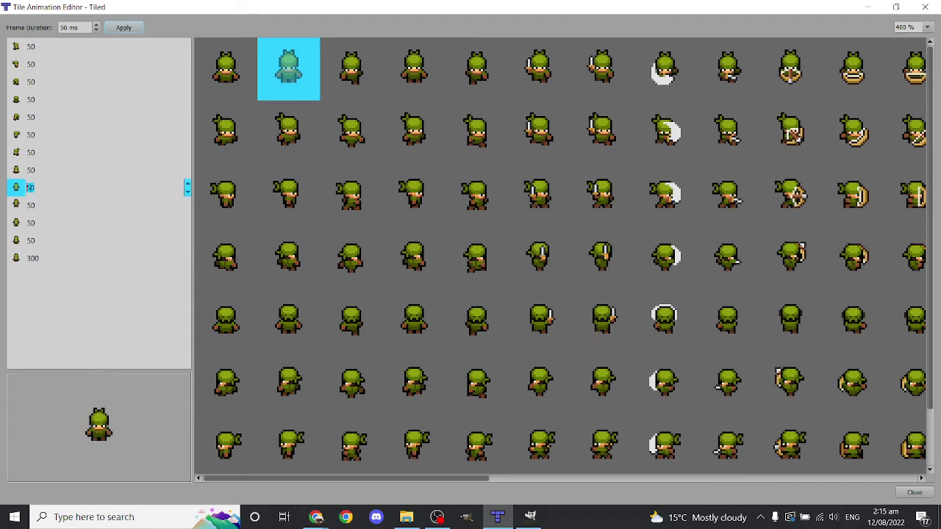
pyautogui.doubleClick(33, 206)
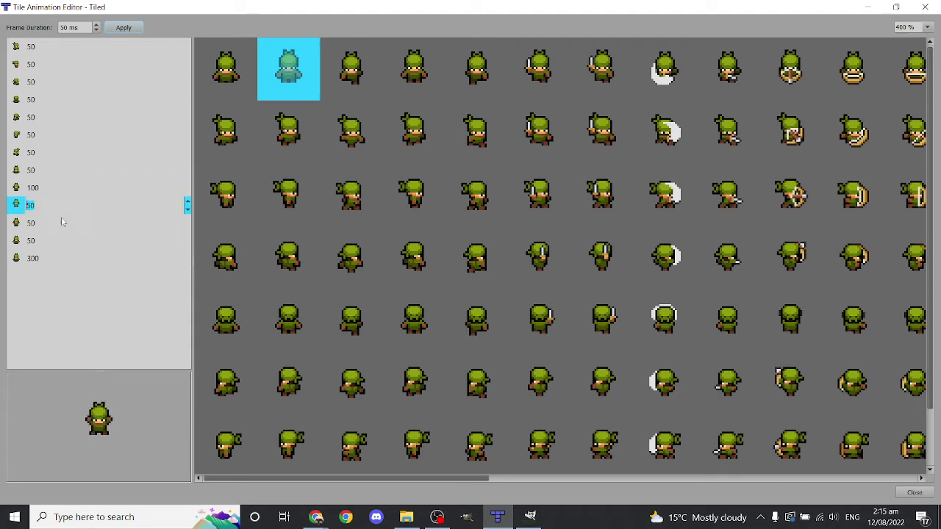
pyautogui.write('100')
pyautogui.doubleClick(52, 224)
pyautogui.write('1')
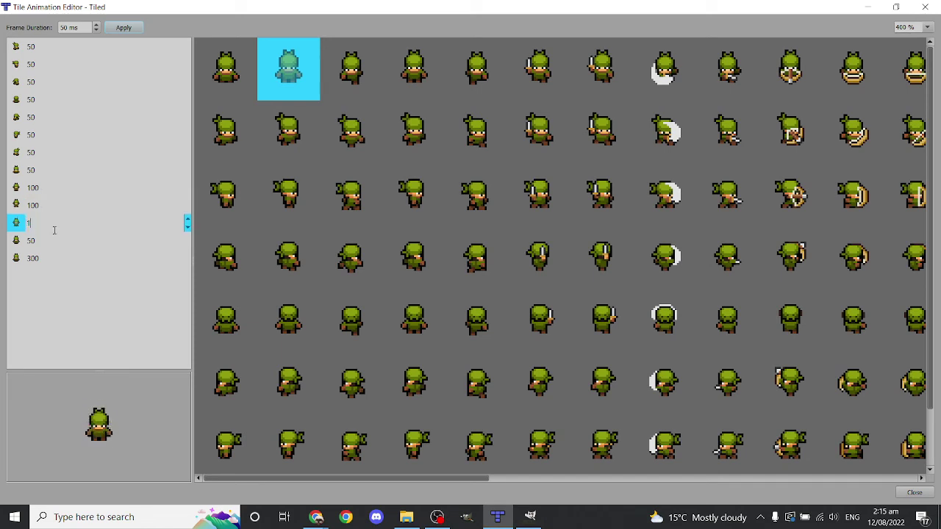
pyautogui.write('00')
pyautogui.doubleClick(55, 240)
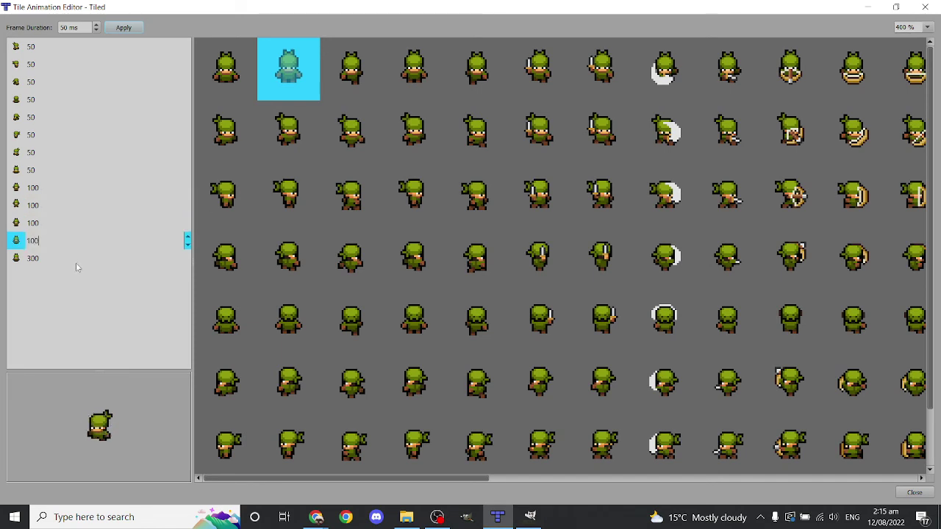
pyautogui.click(59, 258)
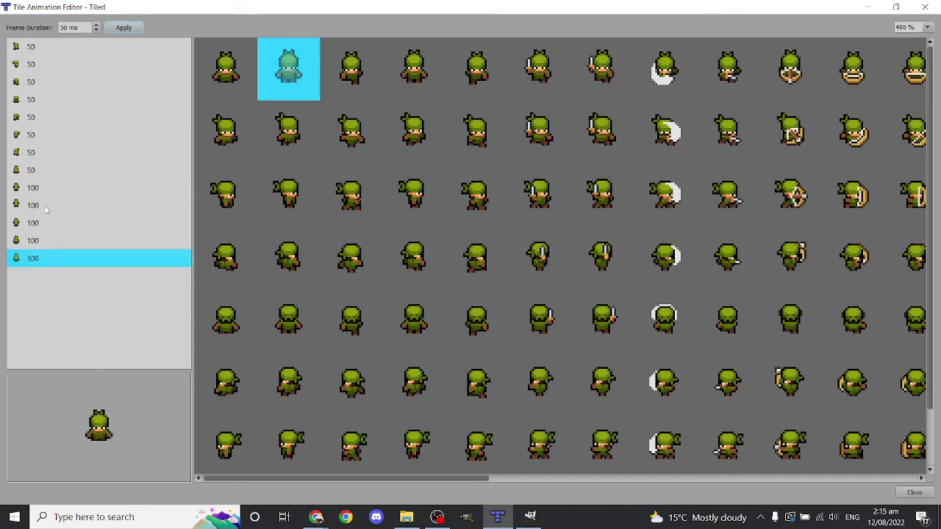
# Try 200 ms for the tenth frame of the win animation, settle on 50 ms, and close the animation editor
pyautogui.doubleClick(44, 206)
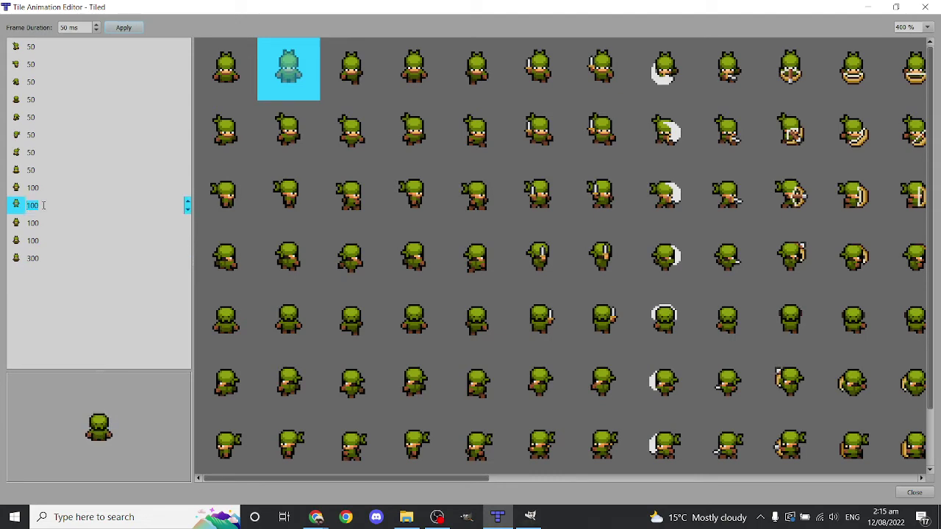
pyautogui.click(245, 241)
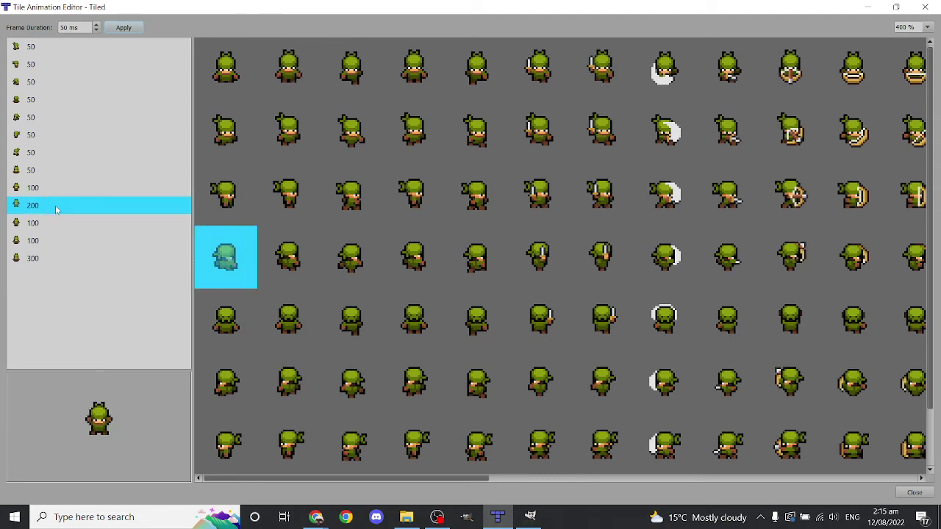
pyautogui.keyDown('ctrl'); pyautogui.scroll(-2, 330, 252); pyautogui.keyUp('ctrl')
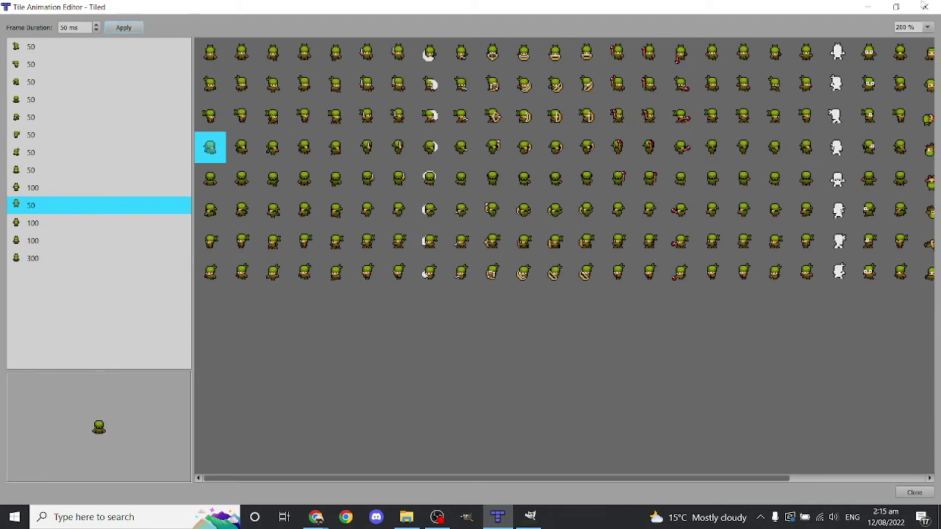
pyautogui.click(925, 7)
# In Animation-Preview.tmj, place the animated win tile from Character-Placeholder2 at the end of the green character row on the Characters layer
pyautogui.click(65, 36)
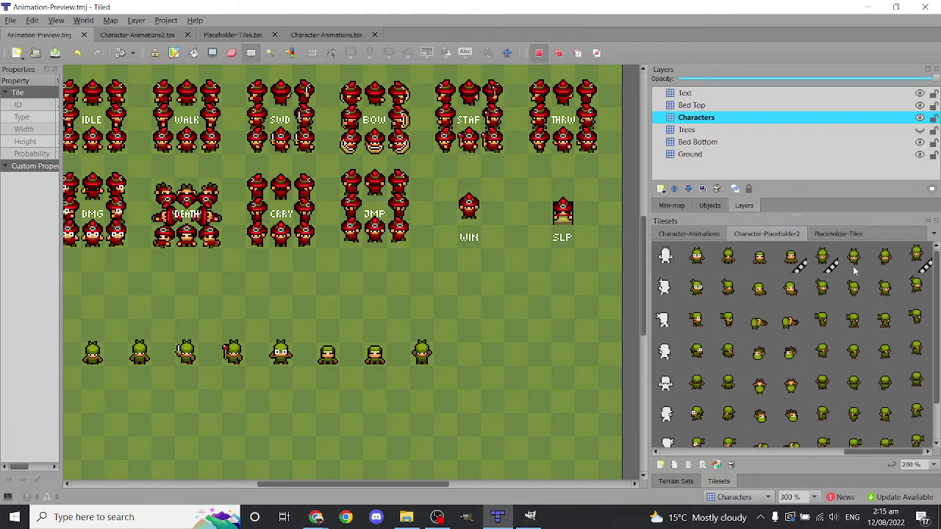
pyautogui.click(923, 257)
pyautogui.keyDown('ctrl'); pyautogui.scroll(1, 474, 366); pyautogui.keyUp('ctrl')
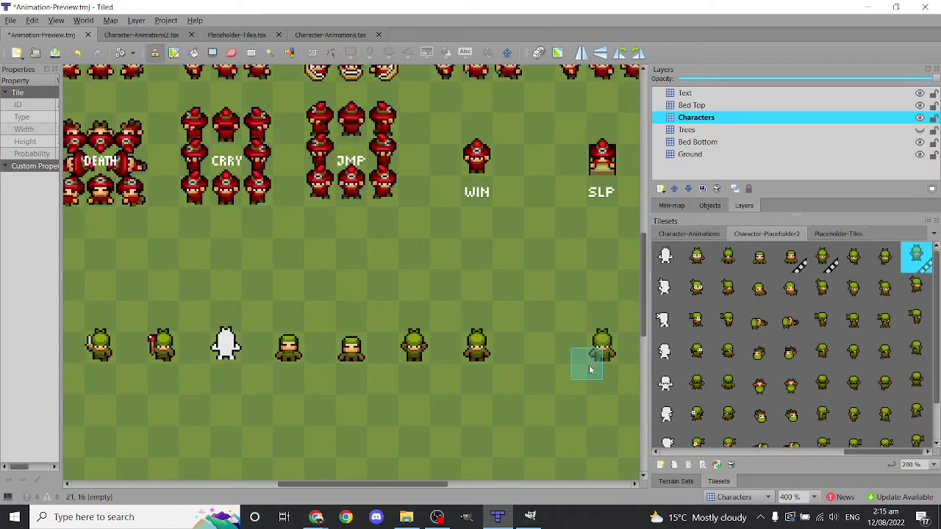
pyautogui.press('r')
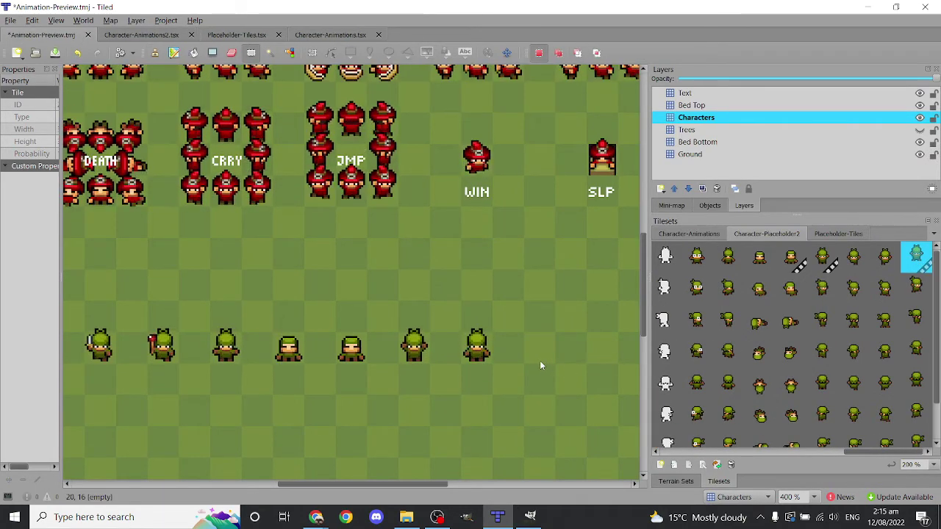
pyautogui.keyDown('ctrl'); pyautogui.scroll(-1, 505, 350); pyautogui.keyUp('ctrl')
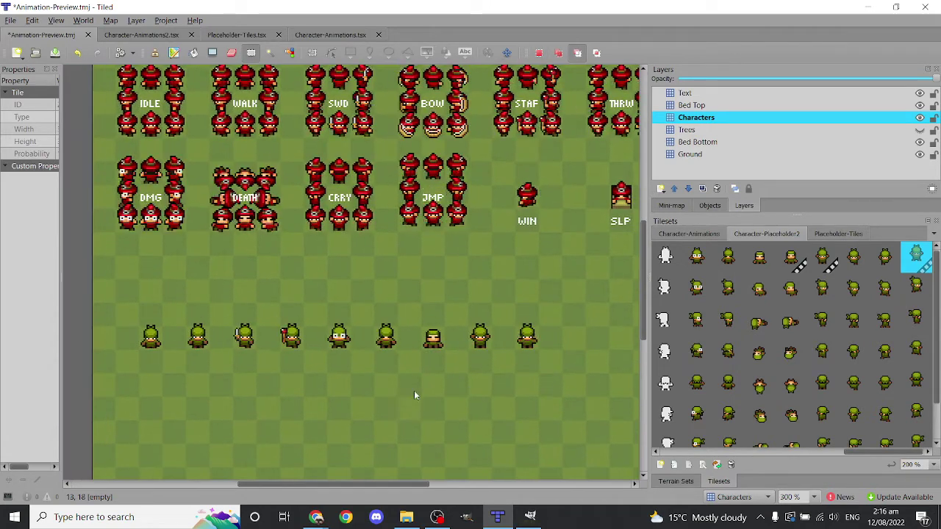
pyautogui.keyDown('ctrl'); pyautogui.scroll(-2, 416, 393); pyautogui.keyUp('ctrl')
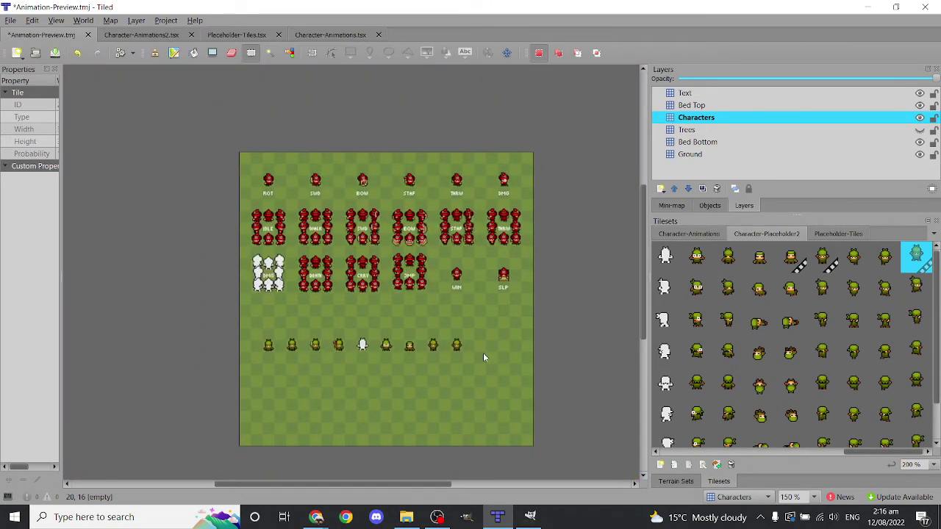